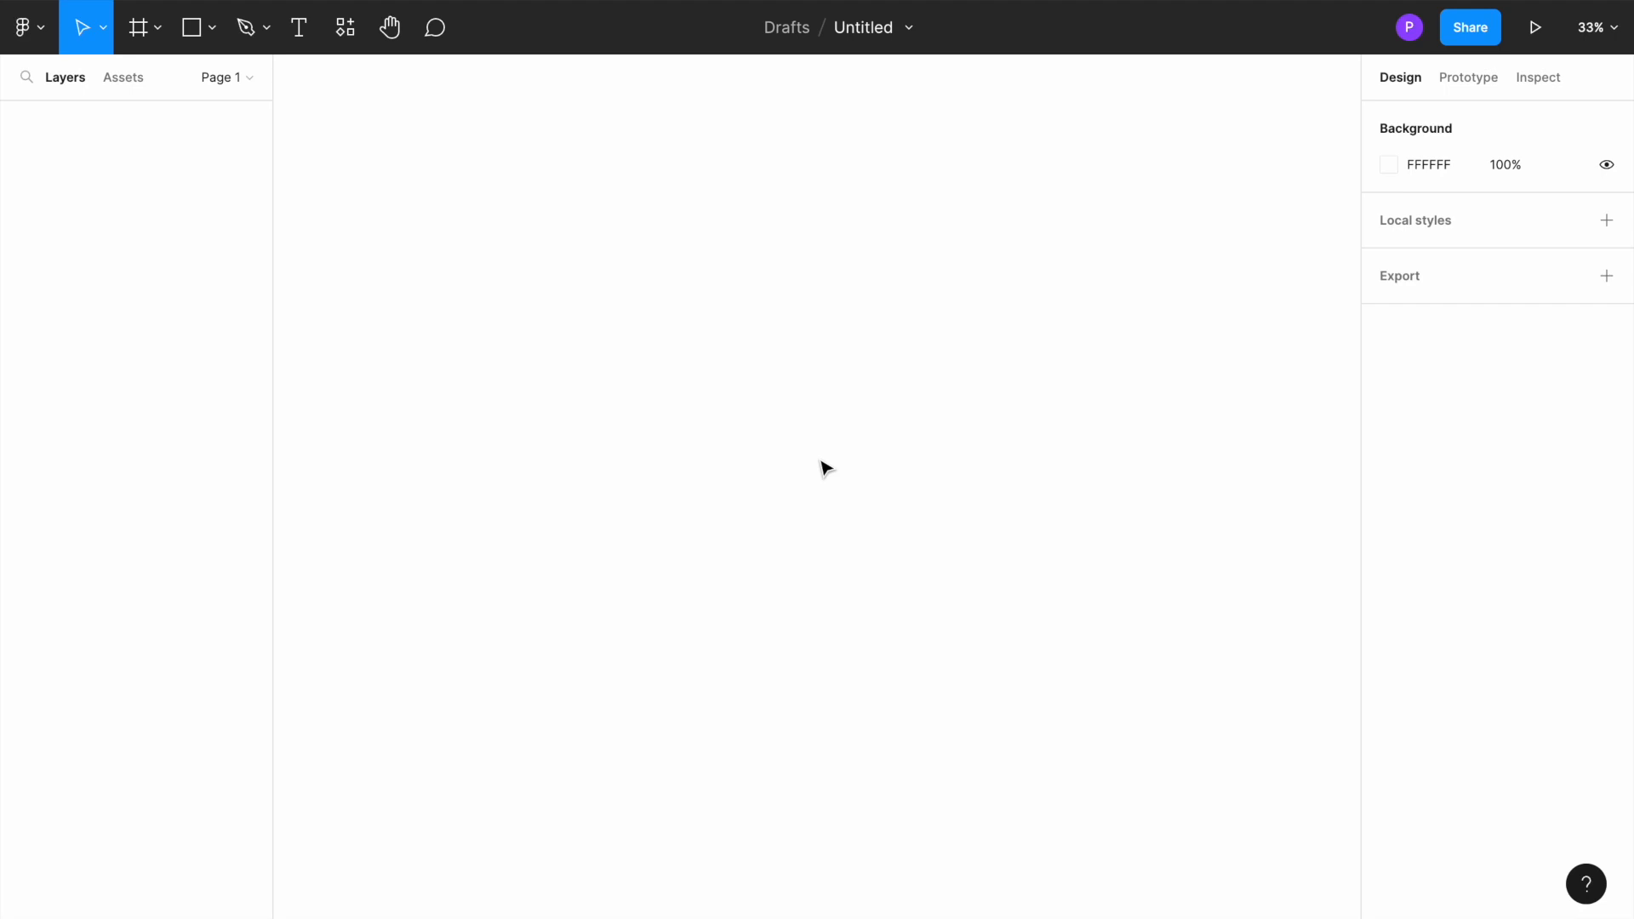
Step: Create a 1080 × 1080 frame from the Instagram post preset
key("f")
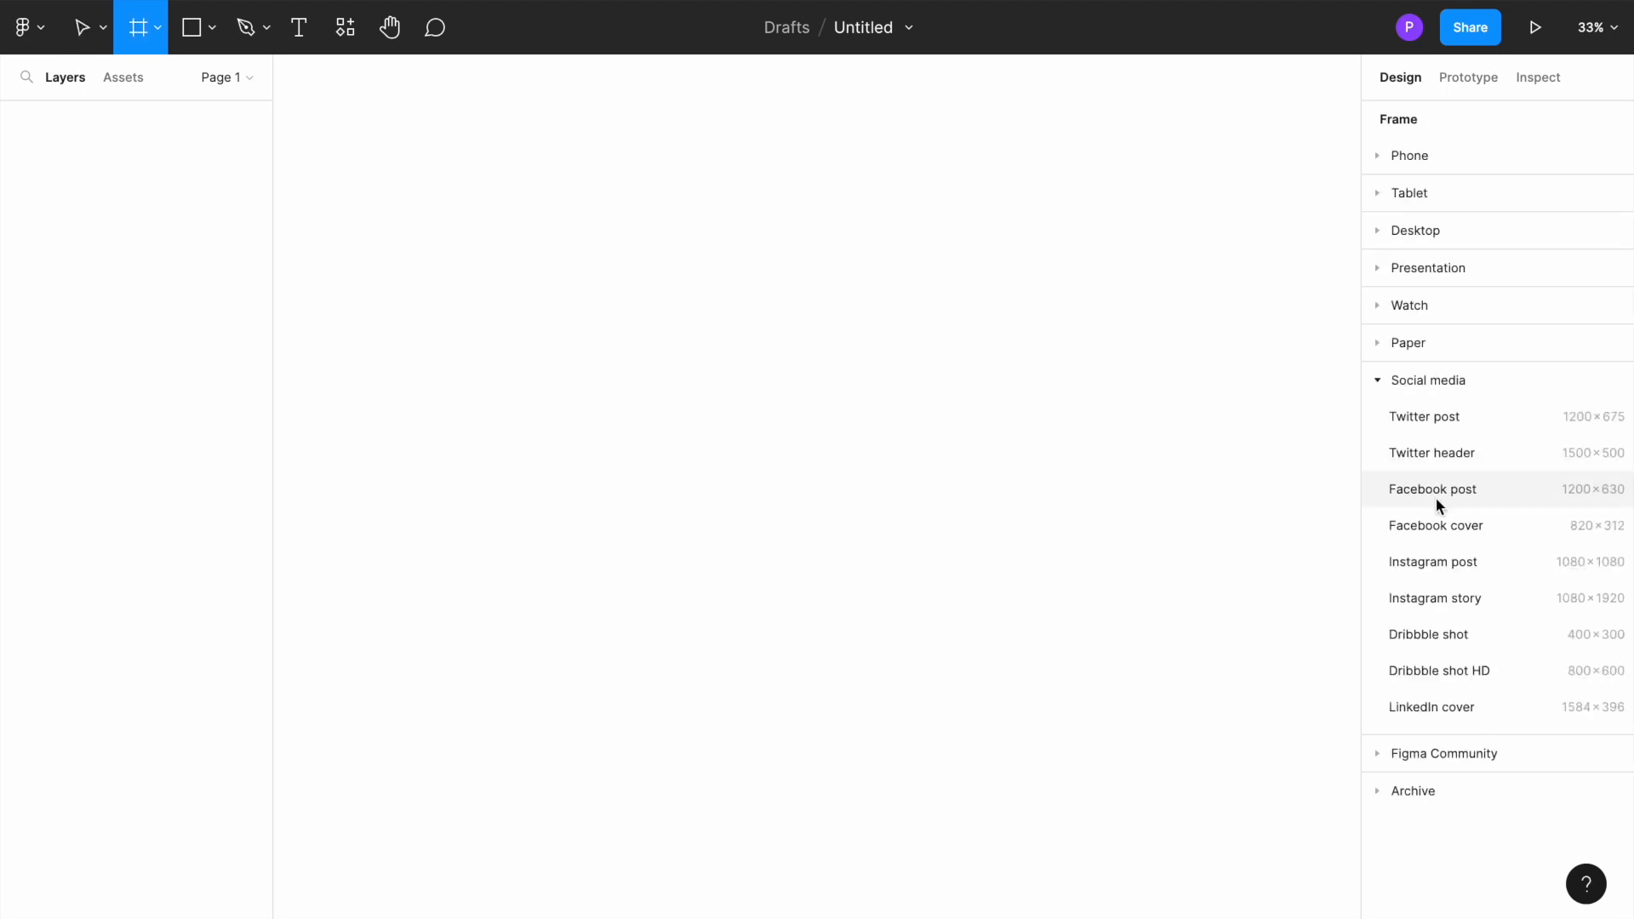
left_click(1440, 559)
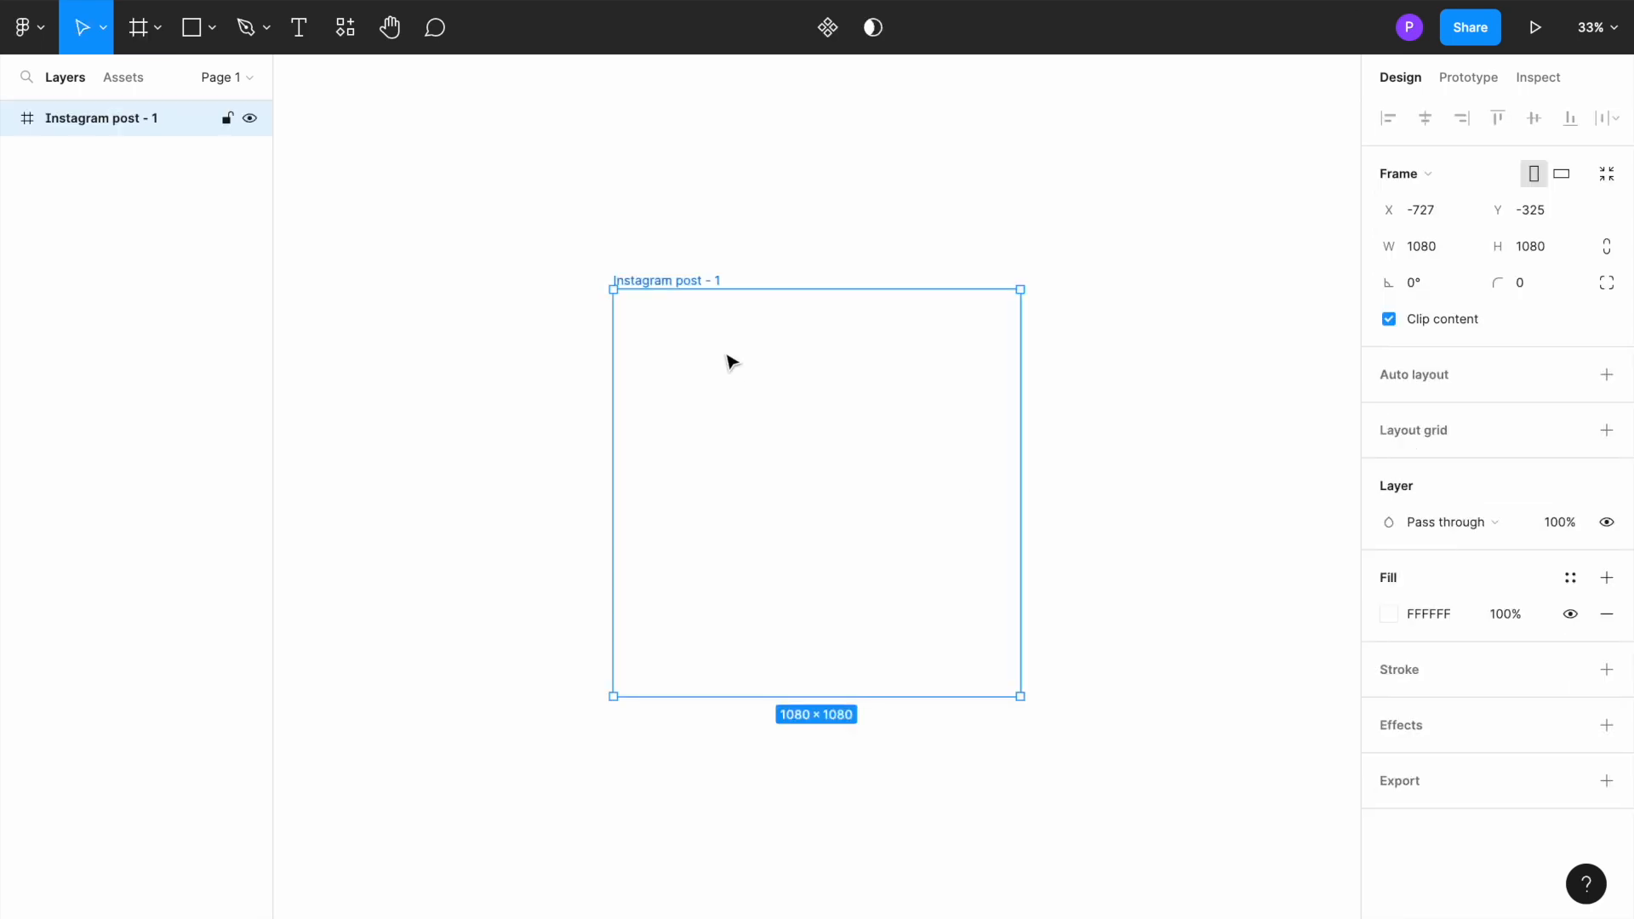
key("shift+2")
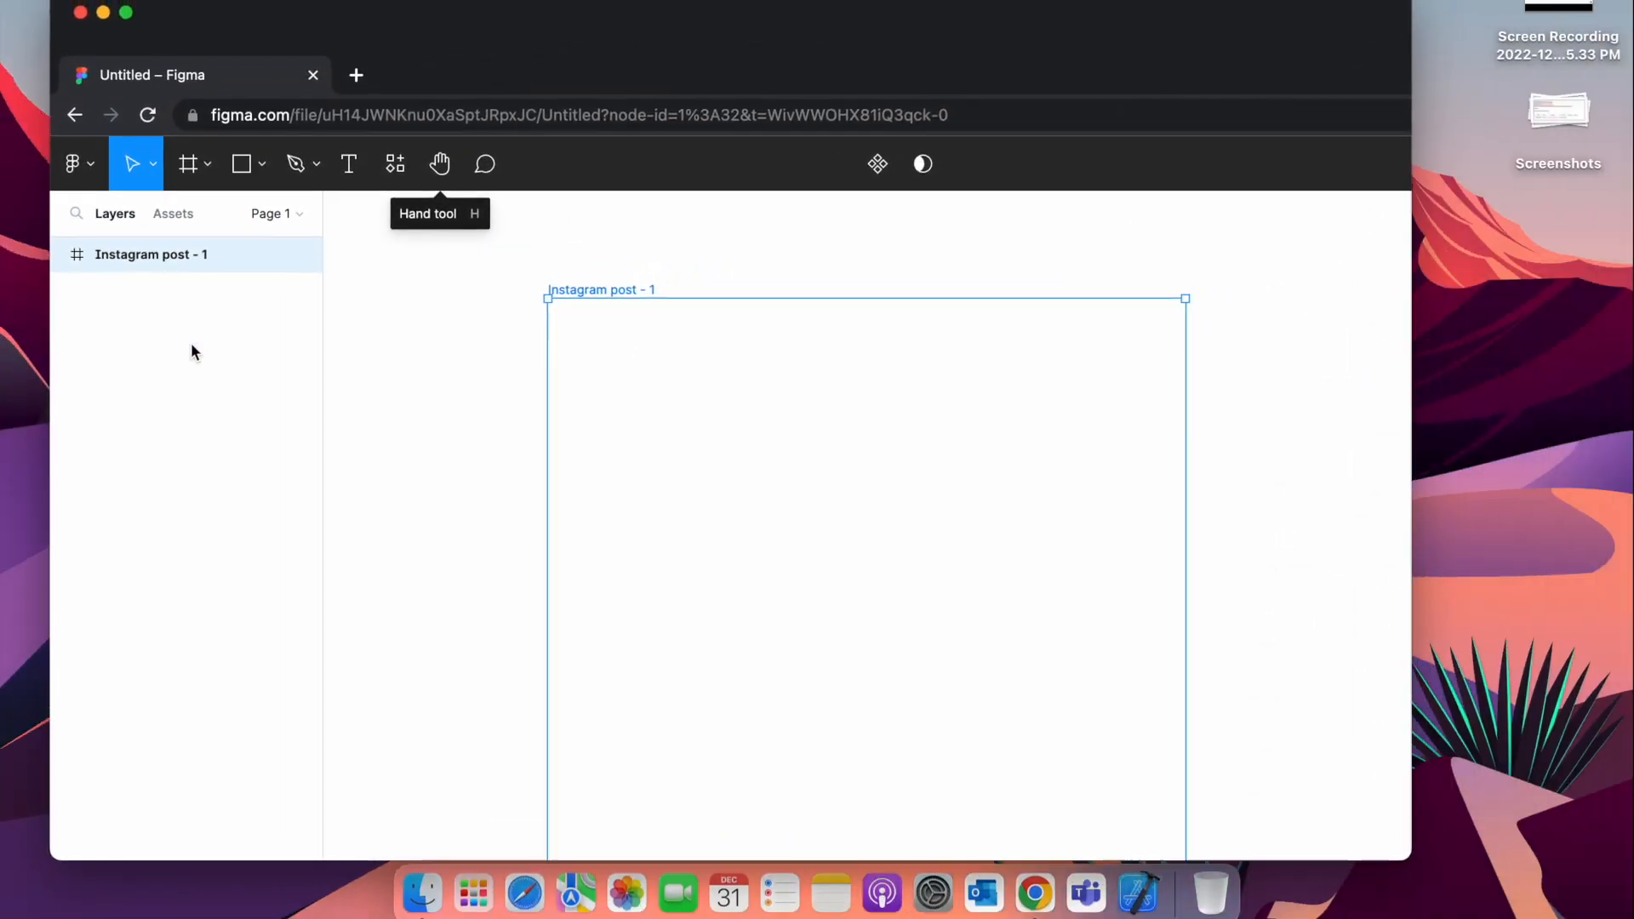
Step: Import the istockphoto fly image from the Finder's recent files into the Instagram post frame
key("ctrl+Up")
left_click(1069, 131)
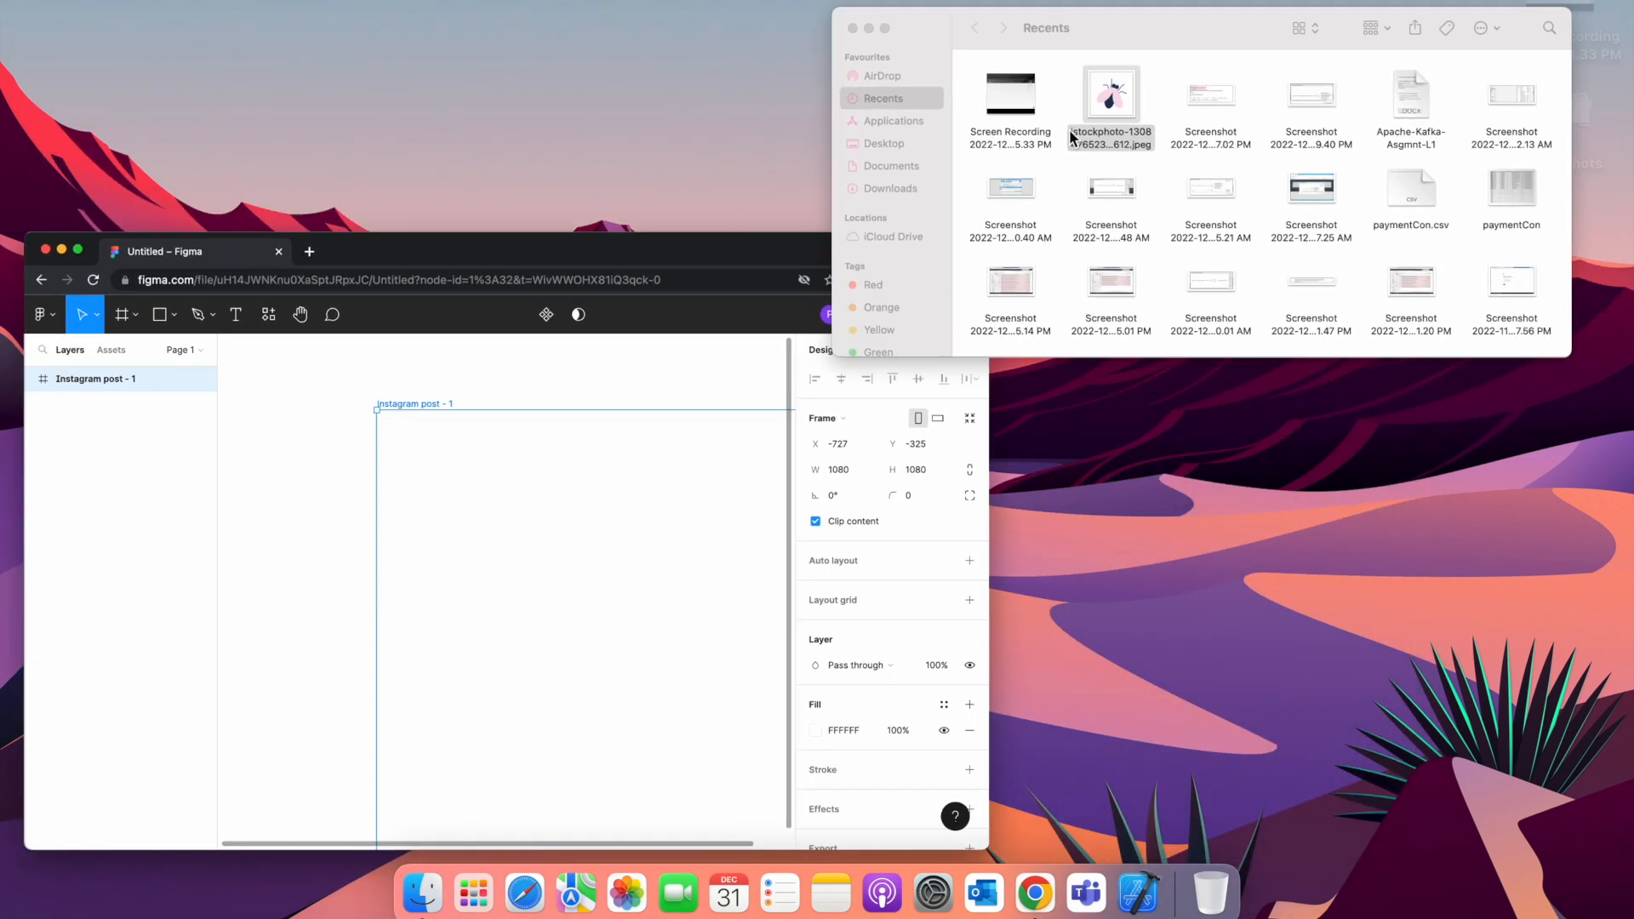
left_click_drag(685, 176, 736, 610)
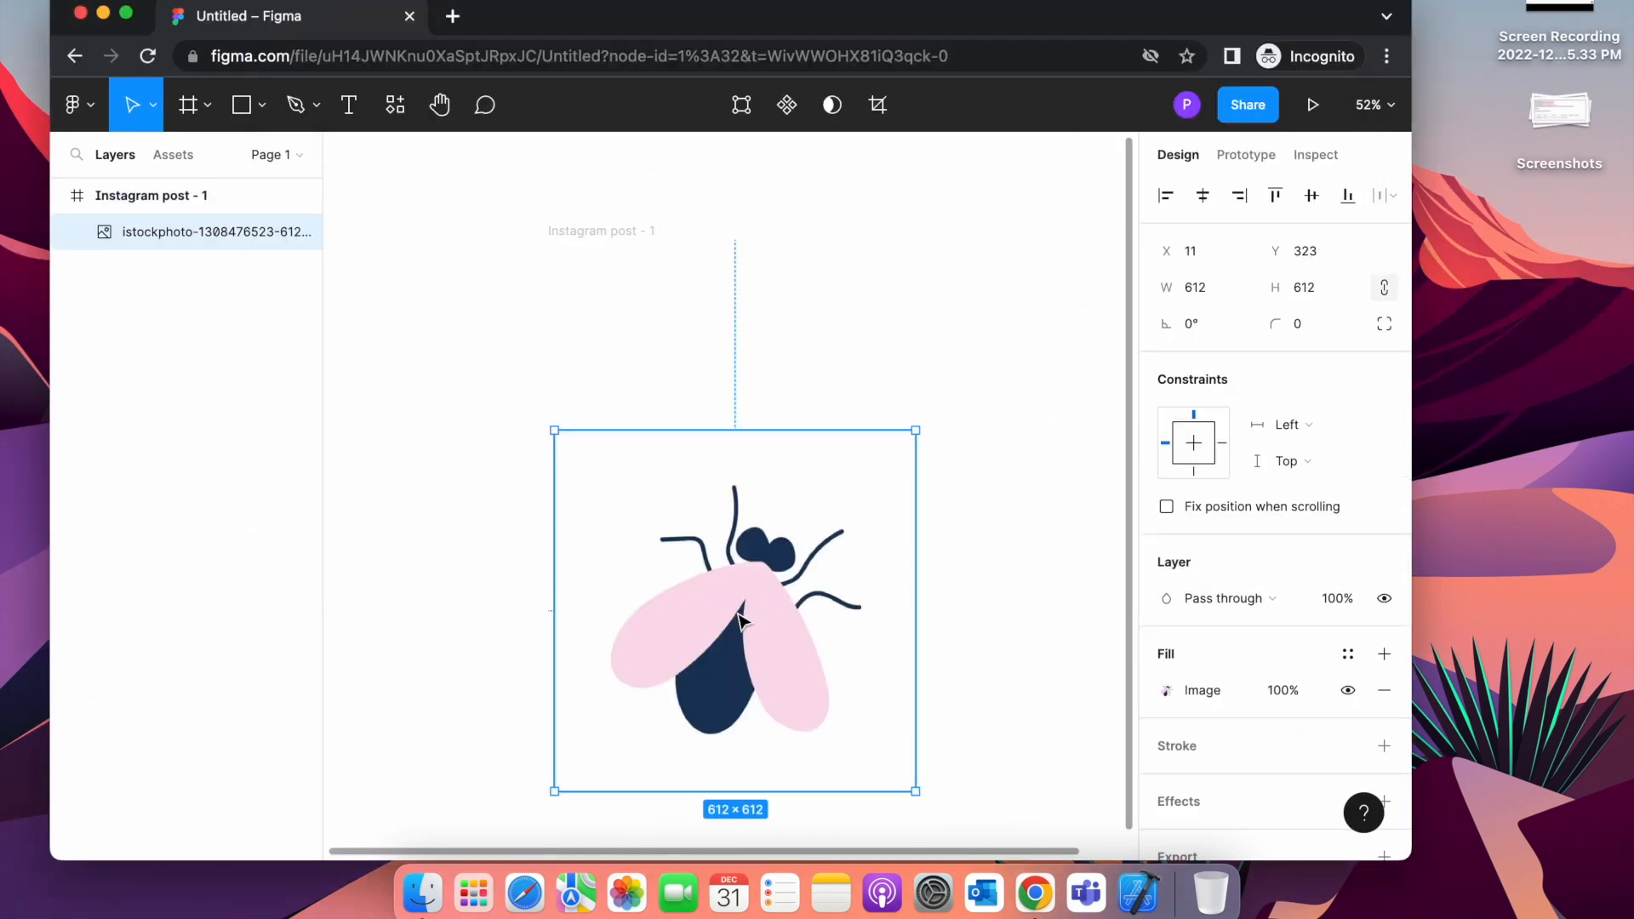
left_click(127, 15)
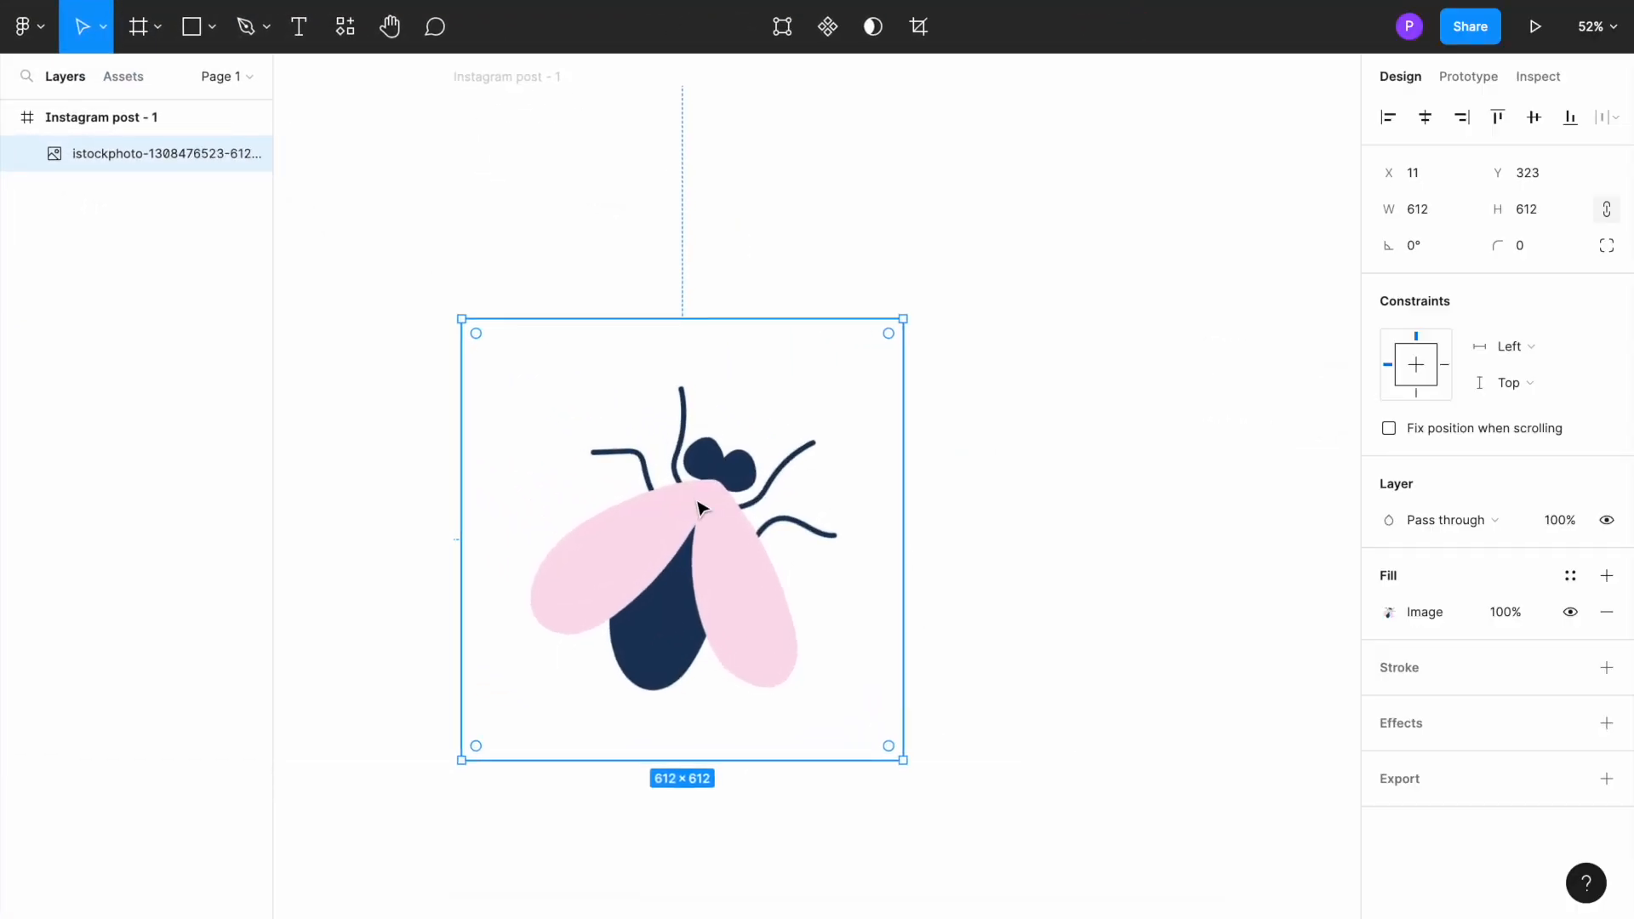
Step: Reposition the fly image inside the Instagram post frame to X 150, Y 128
scroll(698, 508, "up", 5)
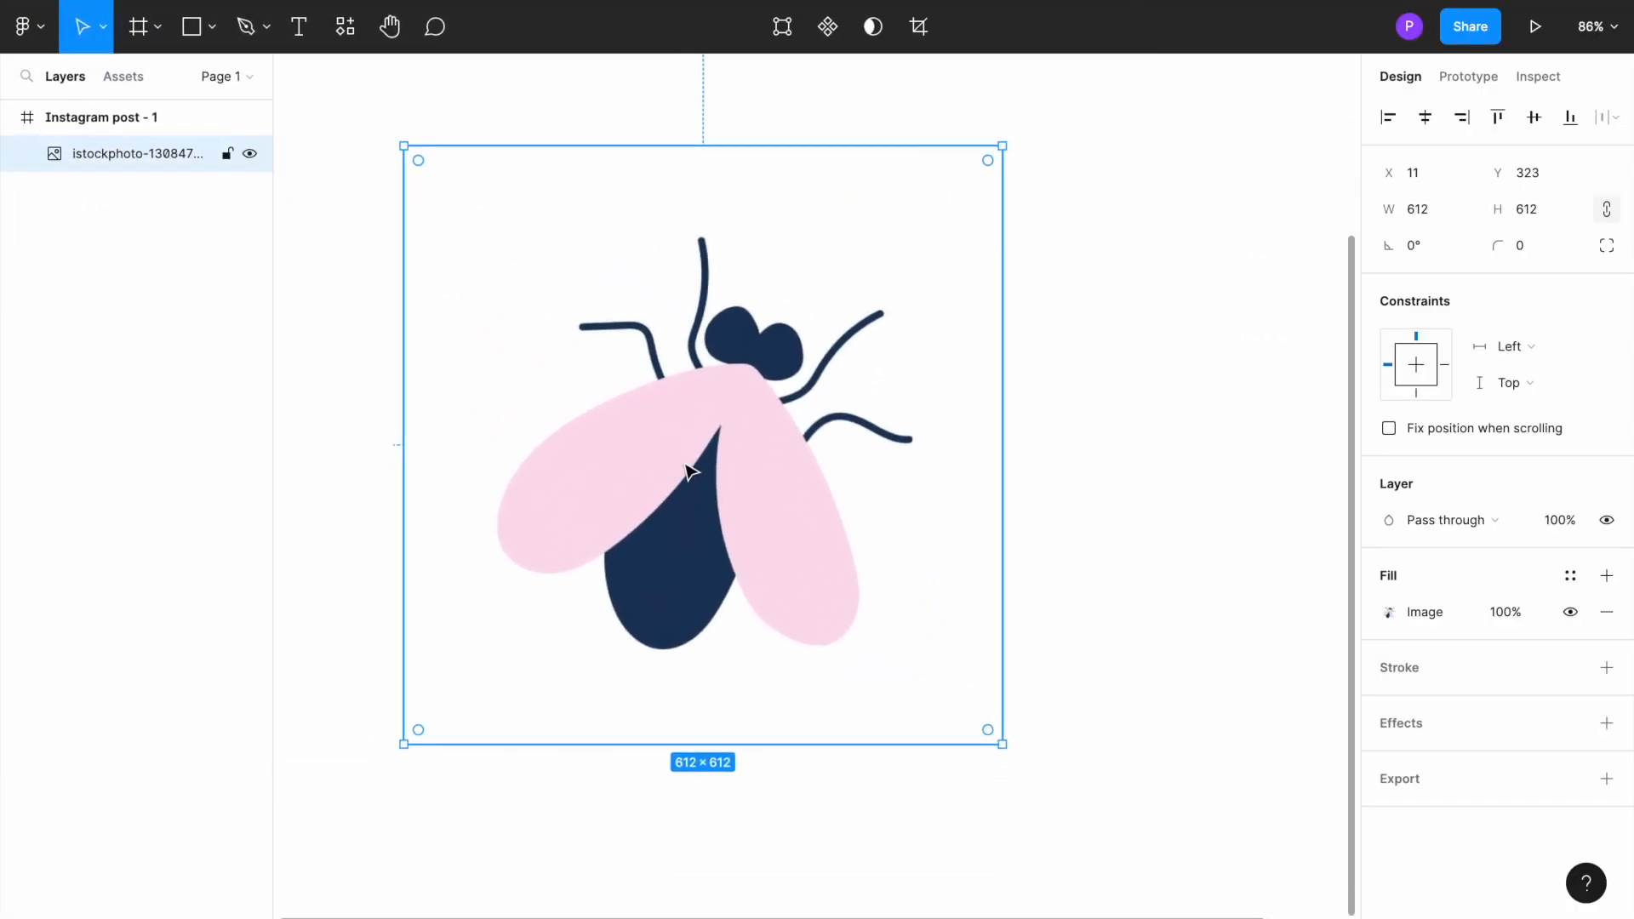
left_click_drag(682, 452, 679, 454)
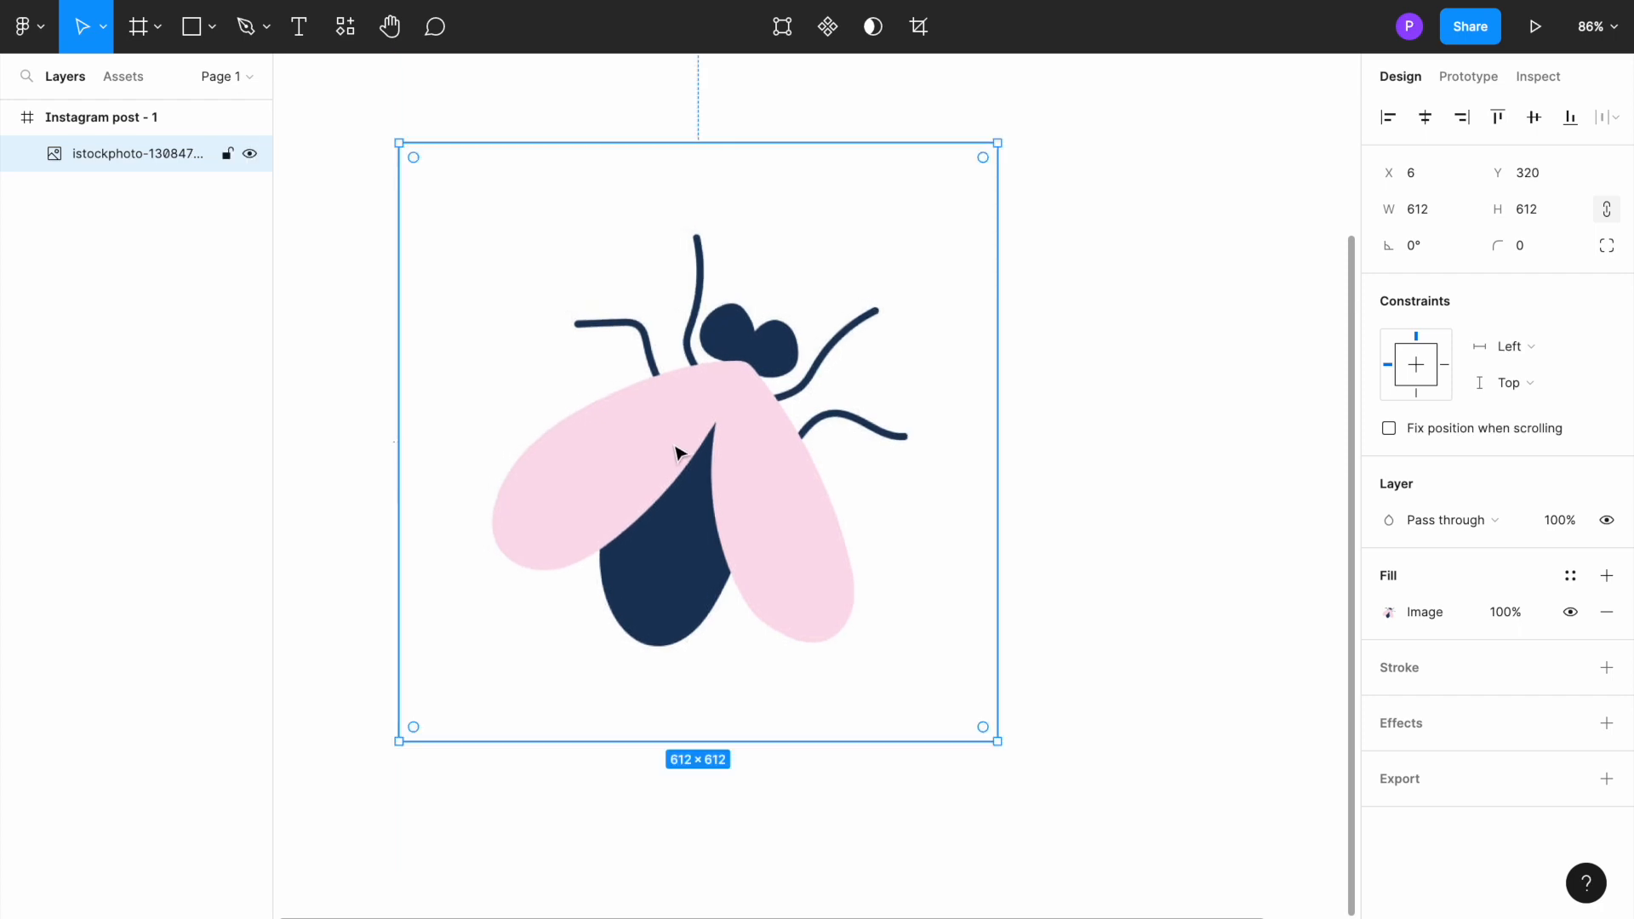
scroll(678, 452, "down", 5)
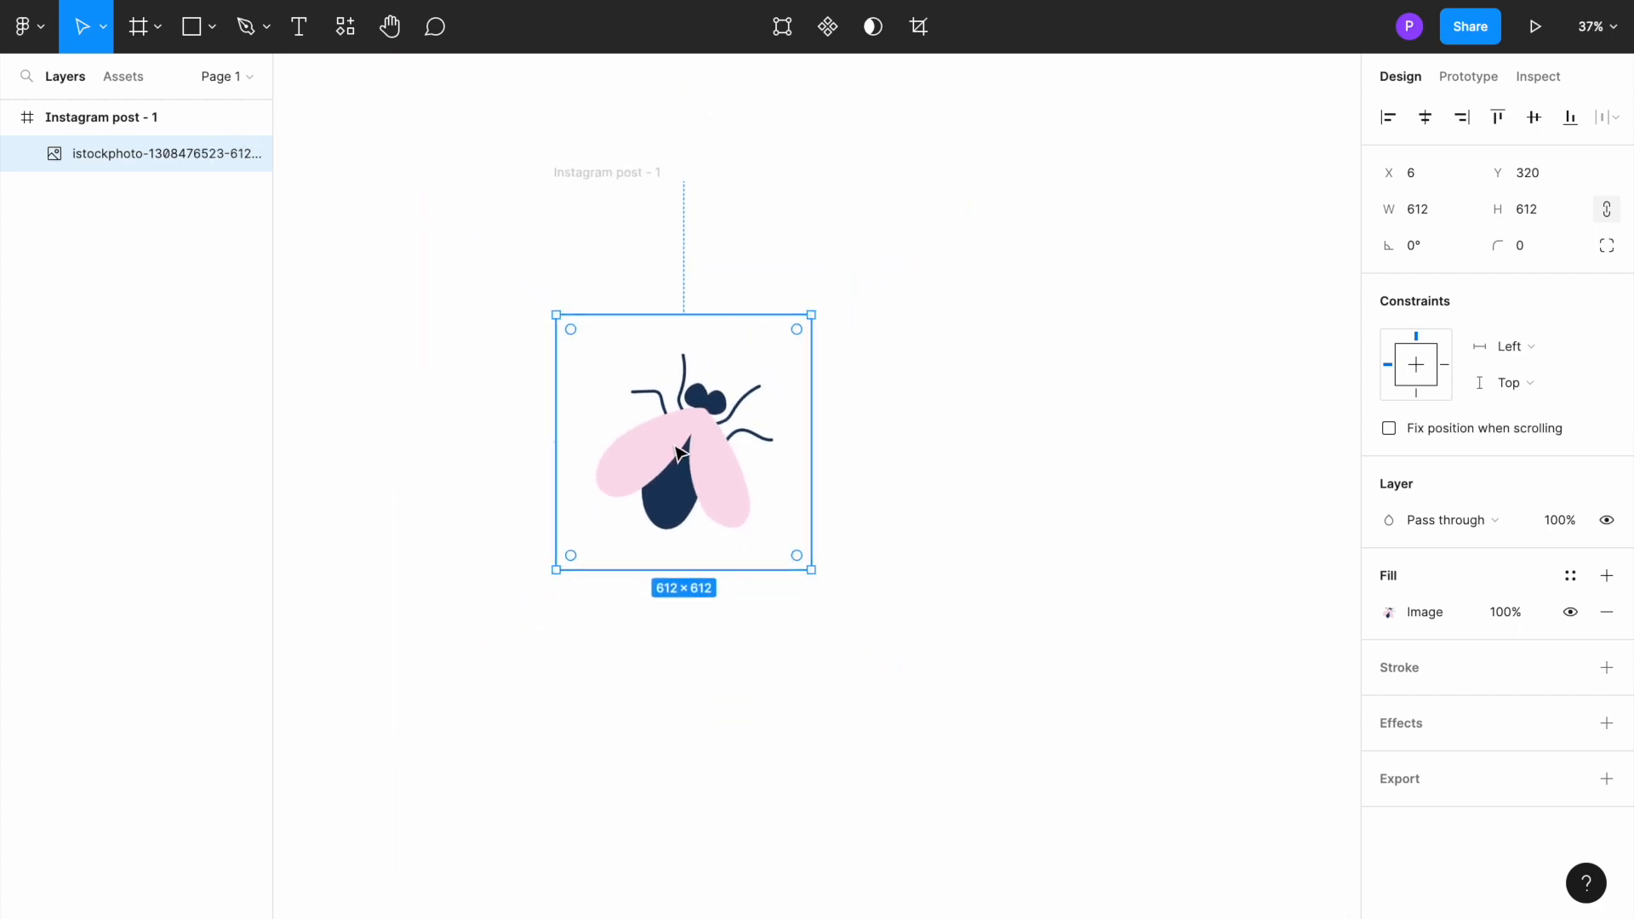
scroll(679, 452, "up", 2)
scroll(672, 314, "up", 2)
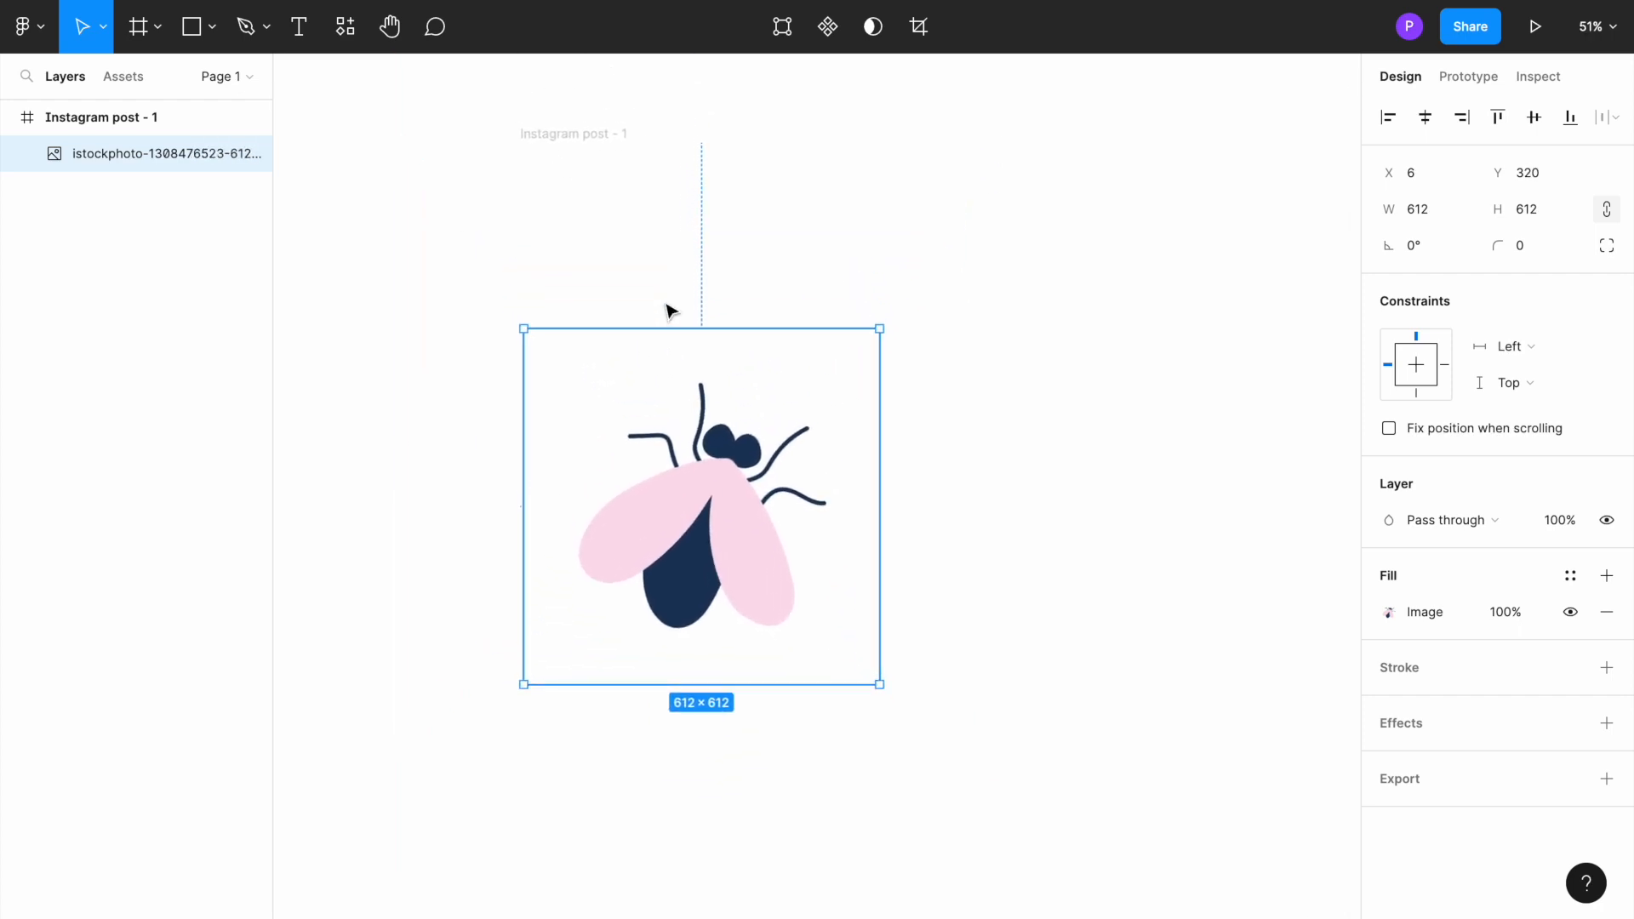
left_click(591, 135)
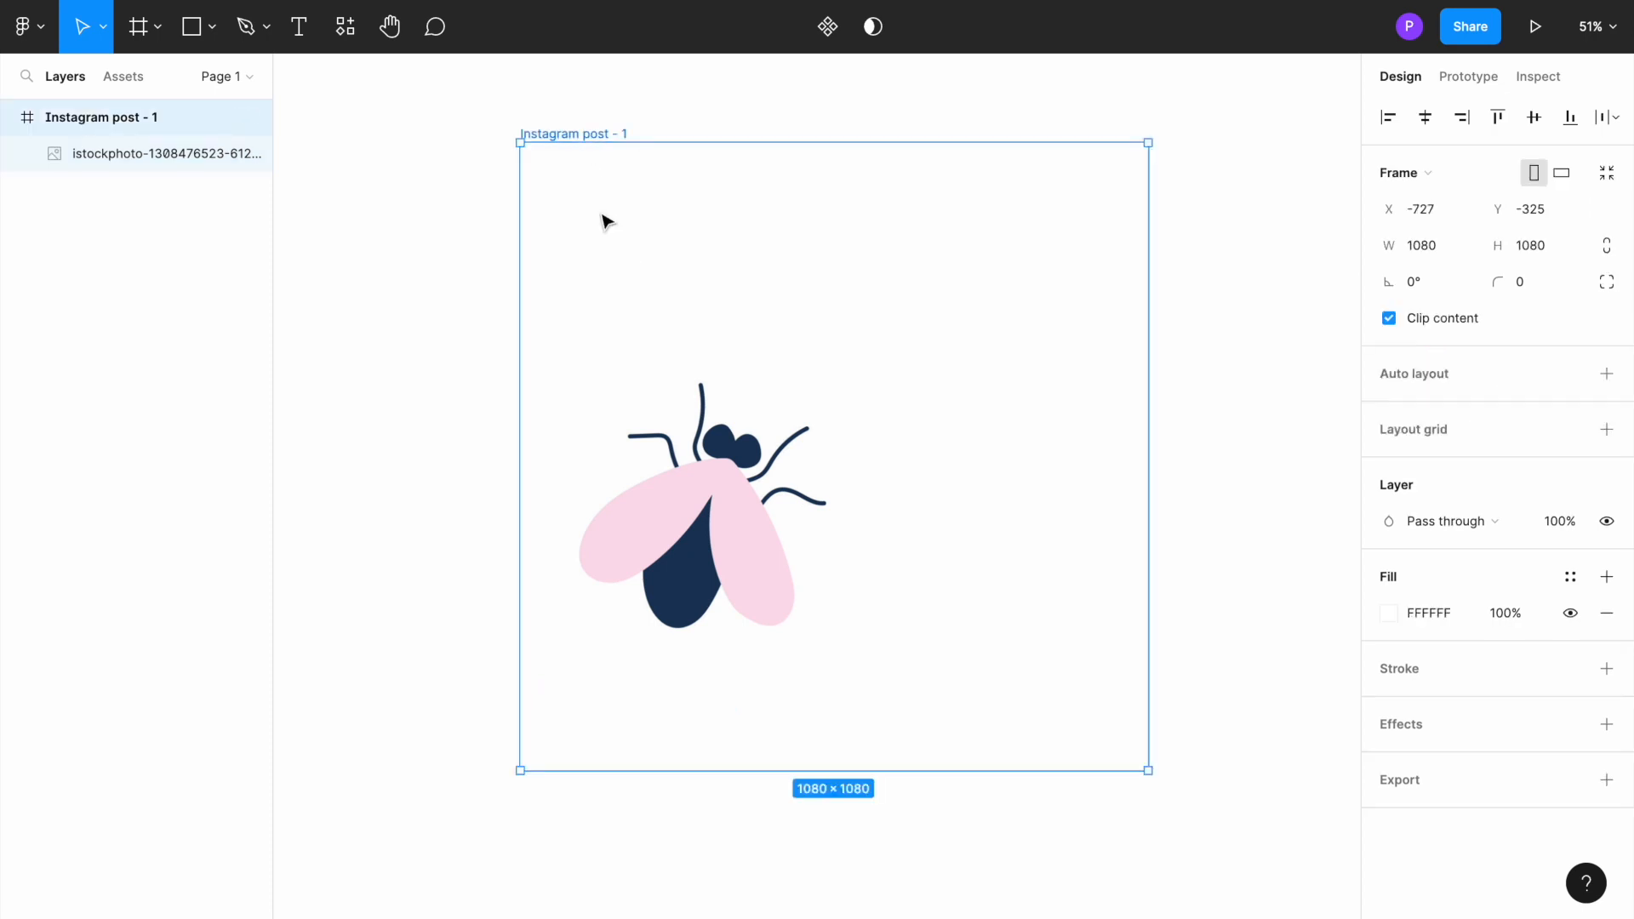
left_click(658, 446)
double_click(658, 446)
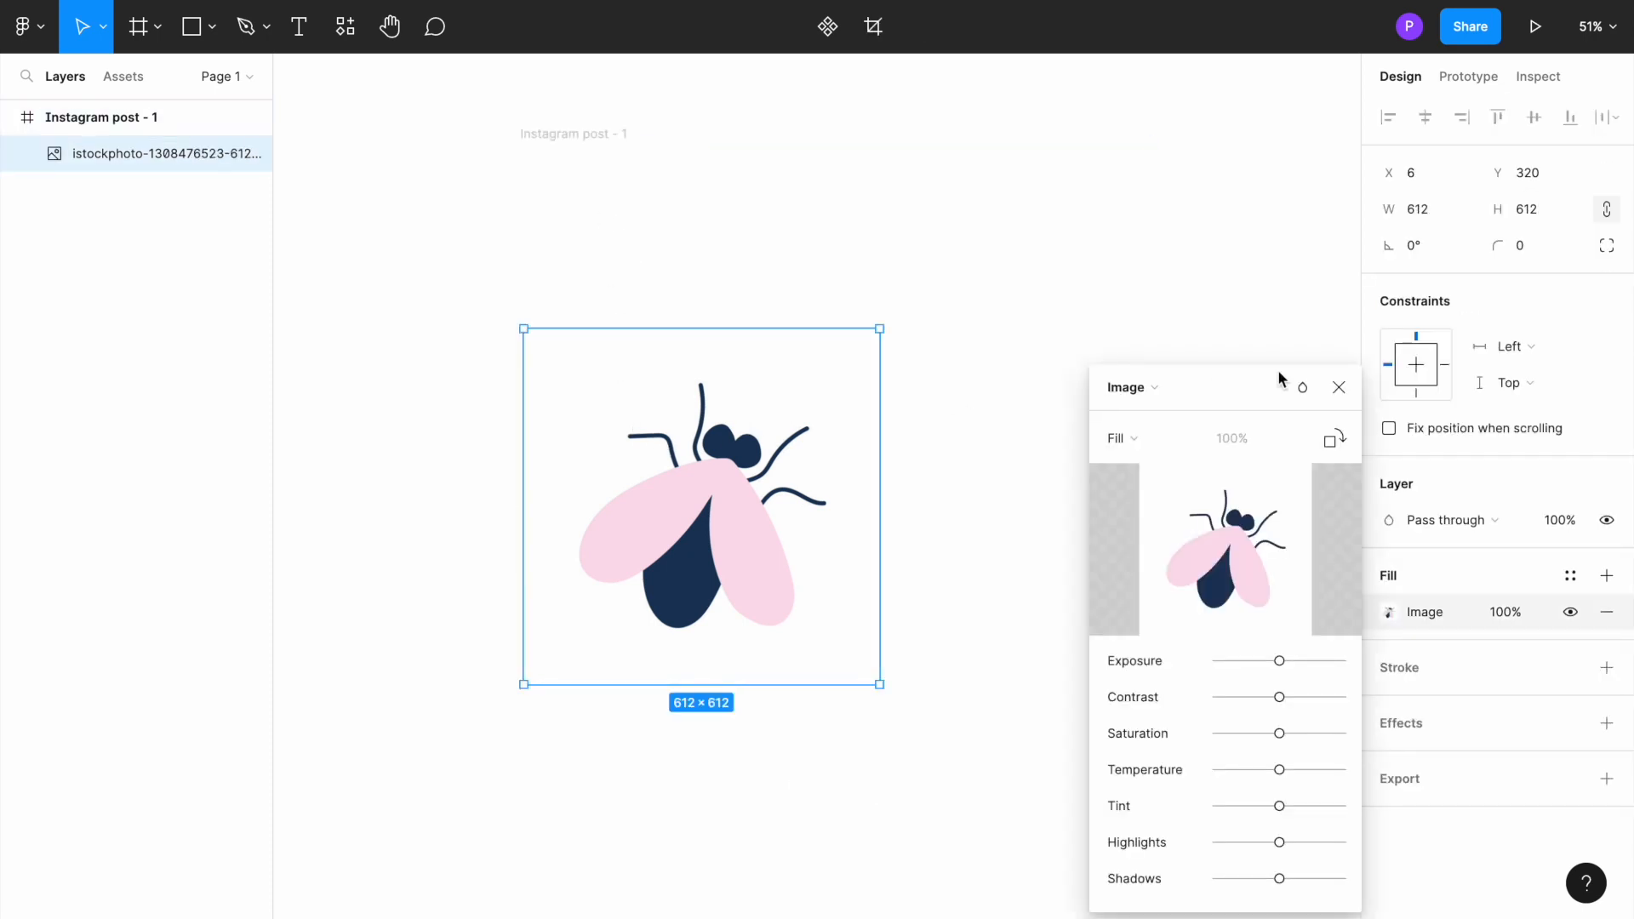
left_click(1339, 388)
left_click_drag(748, 503, 823, 398)
Step: Change the page background to a light grey that sets it apart from the white frame
left_click(402, 347)
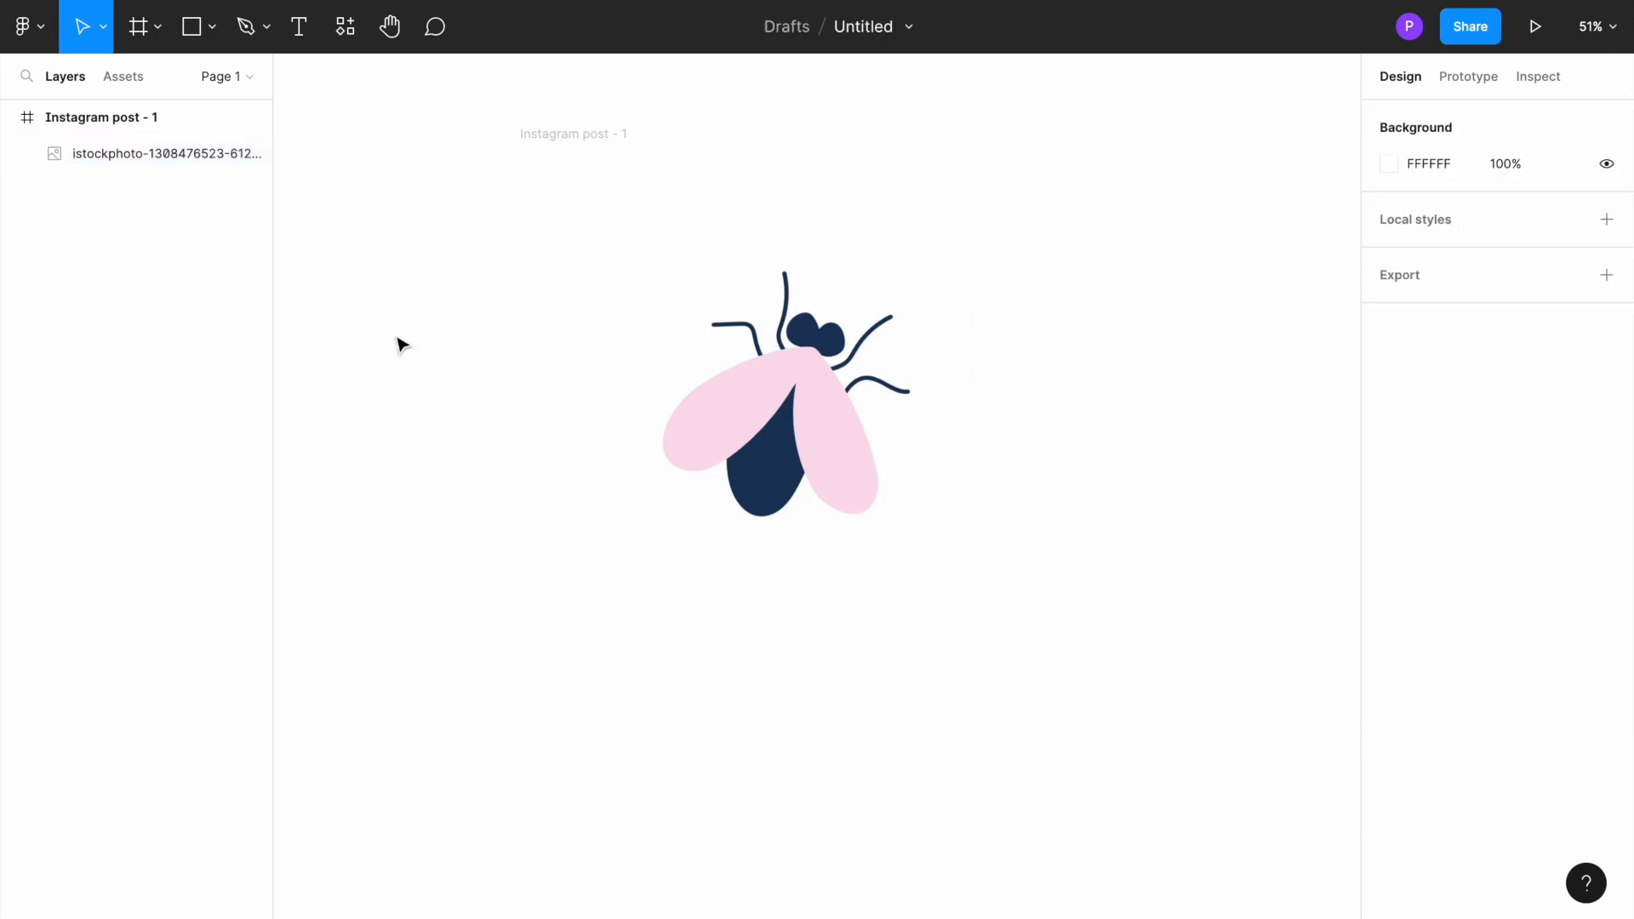
left_click(1388, 167)
left_click_drag(1218, 324, 1089, 207)
Step: Centre the fly image in the Instagram post frame at X 234, Y 234
left_click(728, 398)
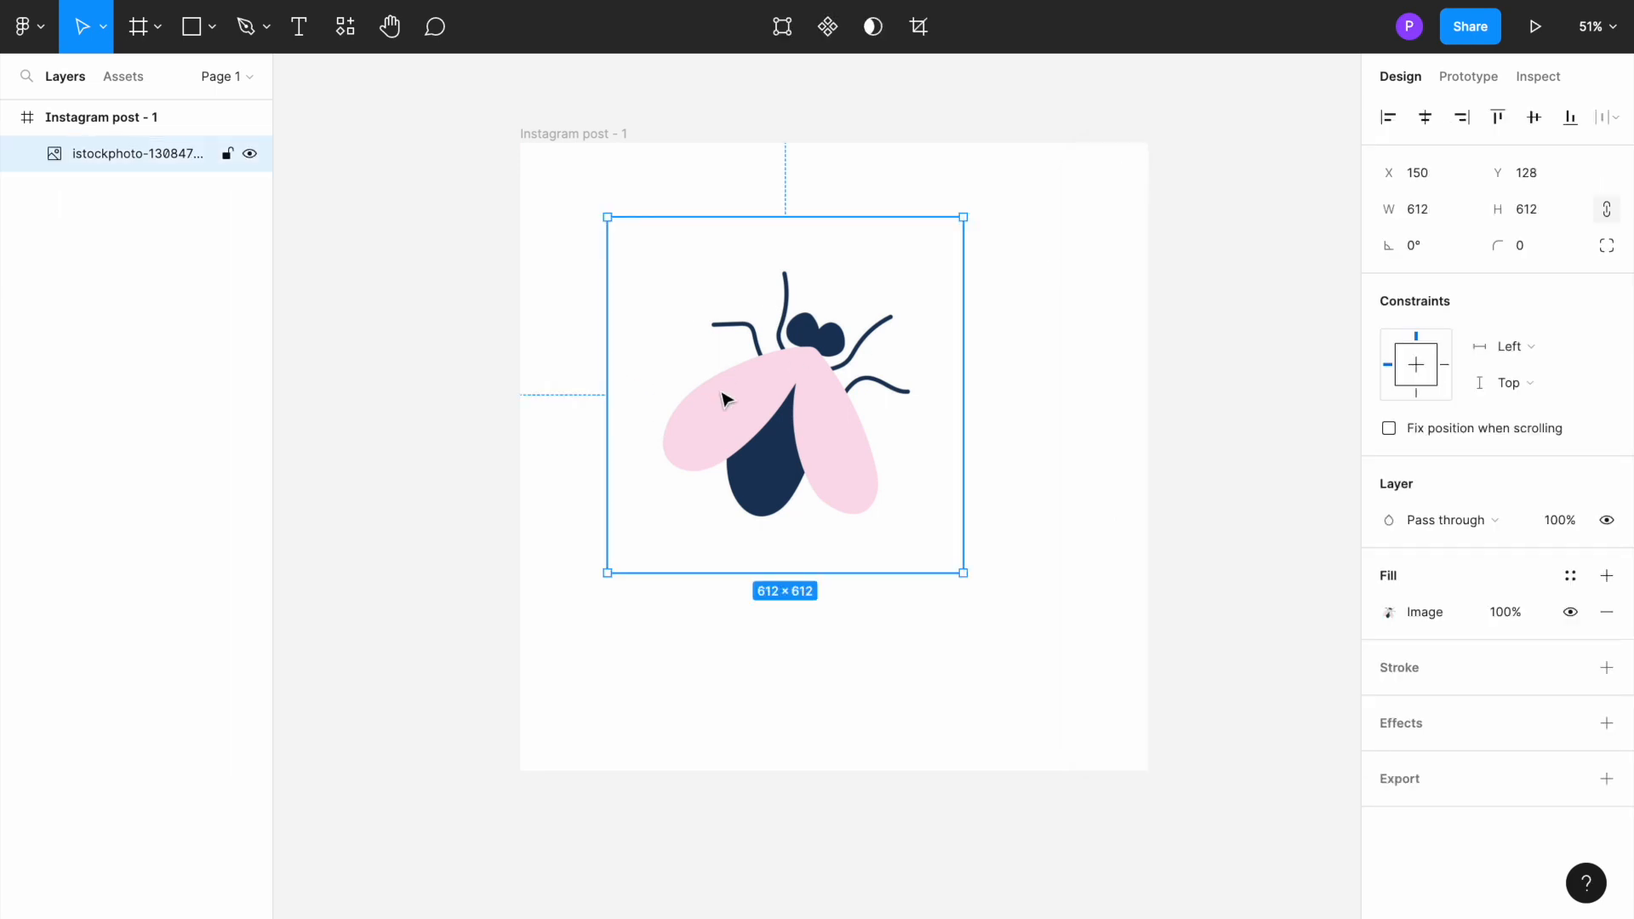
left_click_drag(753, 405, 802, 458)
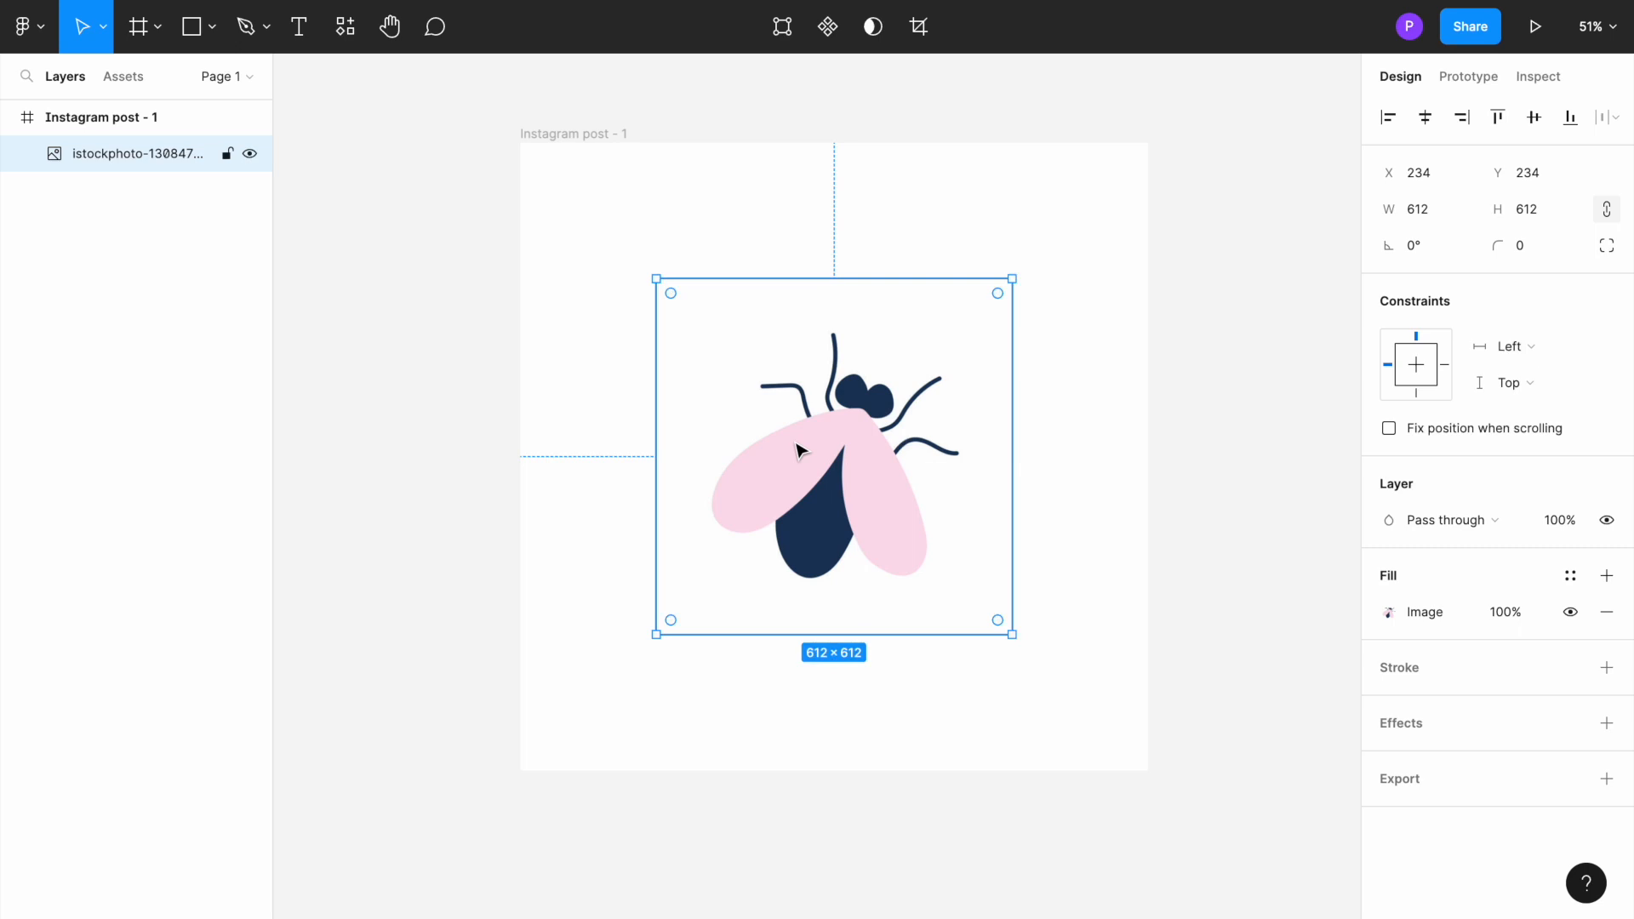
Step: Trace the left wing's outer edge with the Pen tool, curving from its lower tip up to the point where the wings meet
scroll(798, 445, "up", 5)
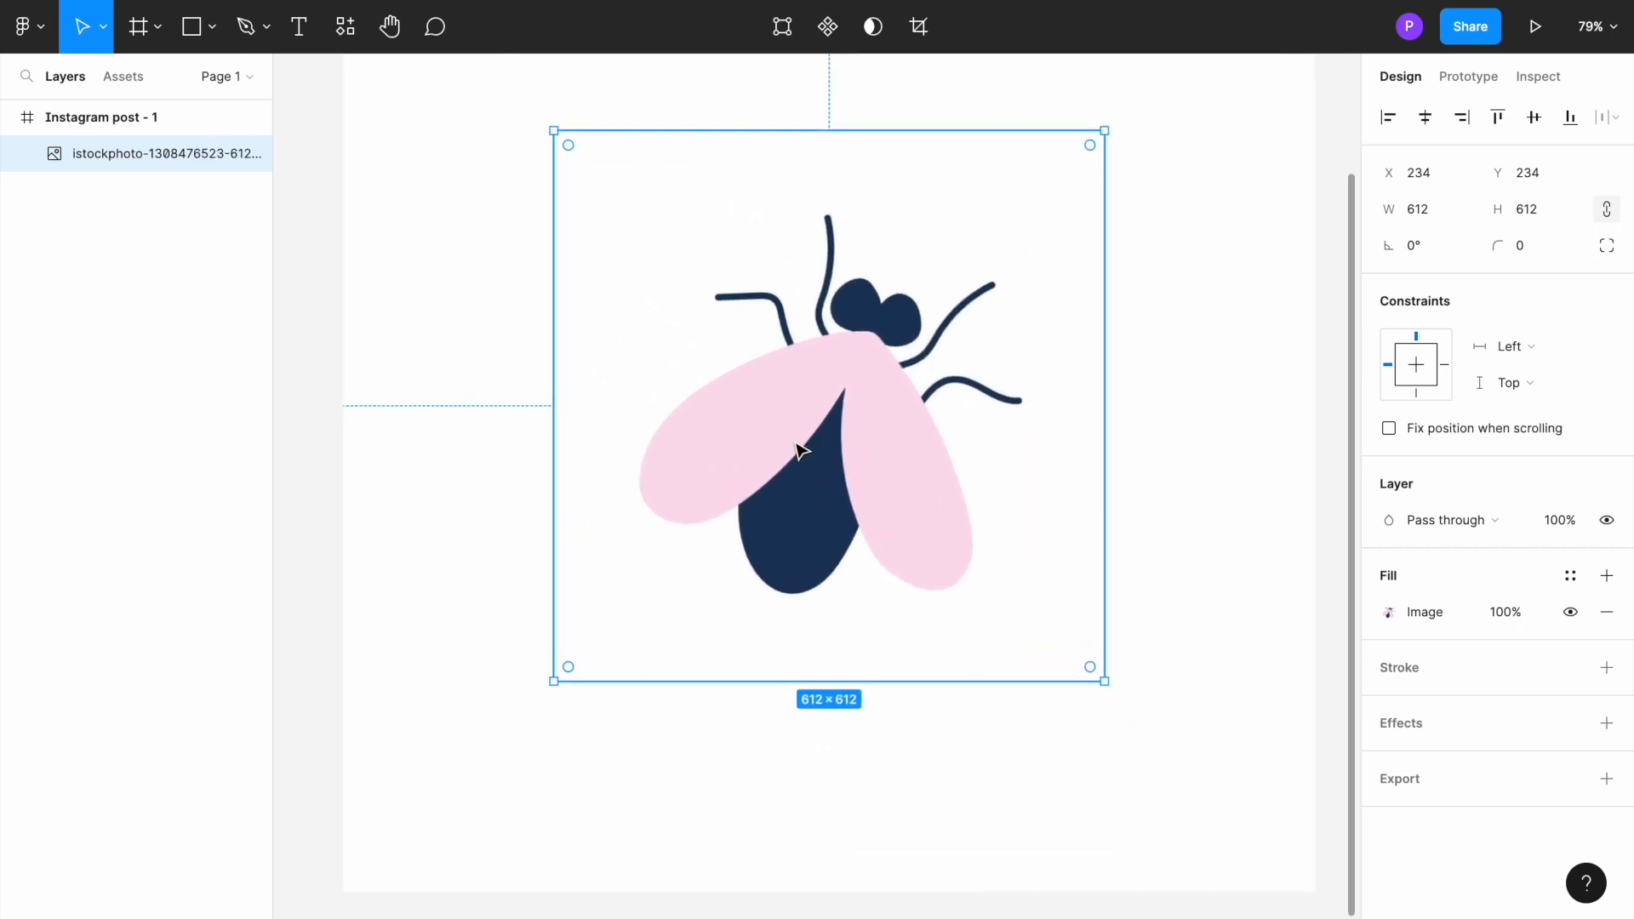
scroll(798, 444, "right", 3)
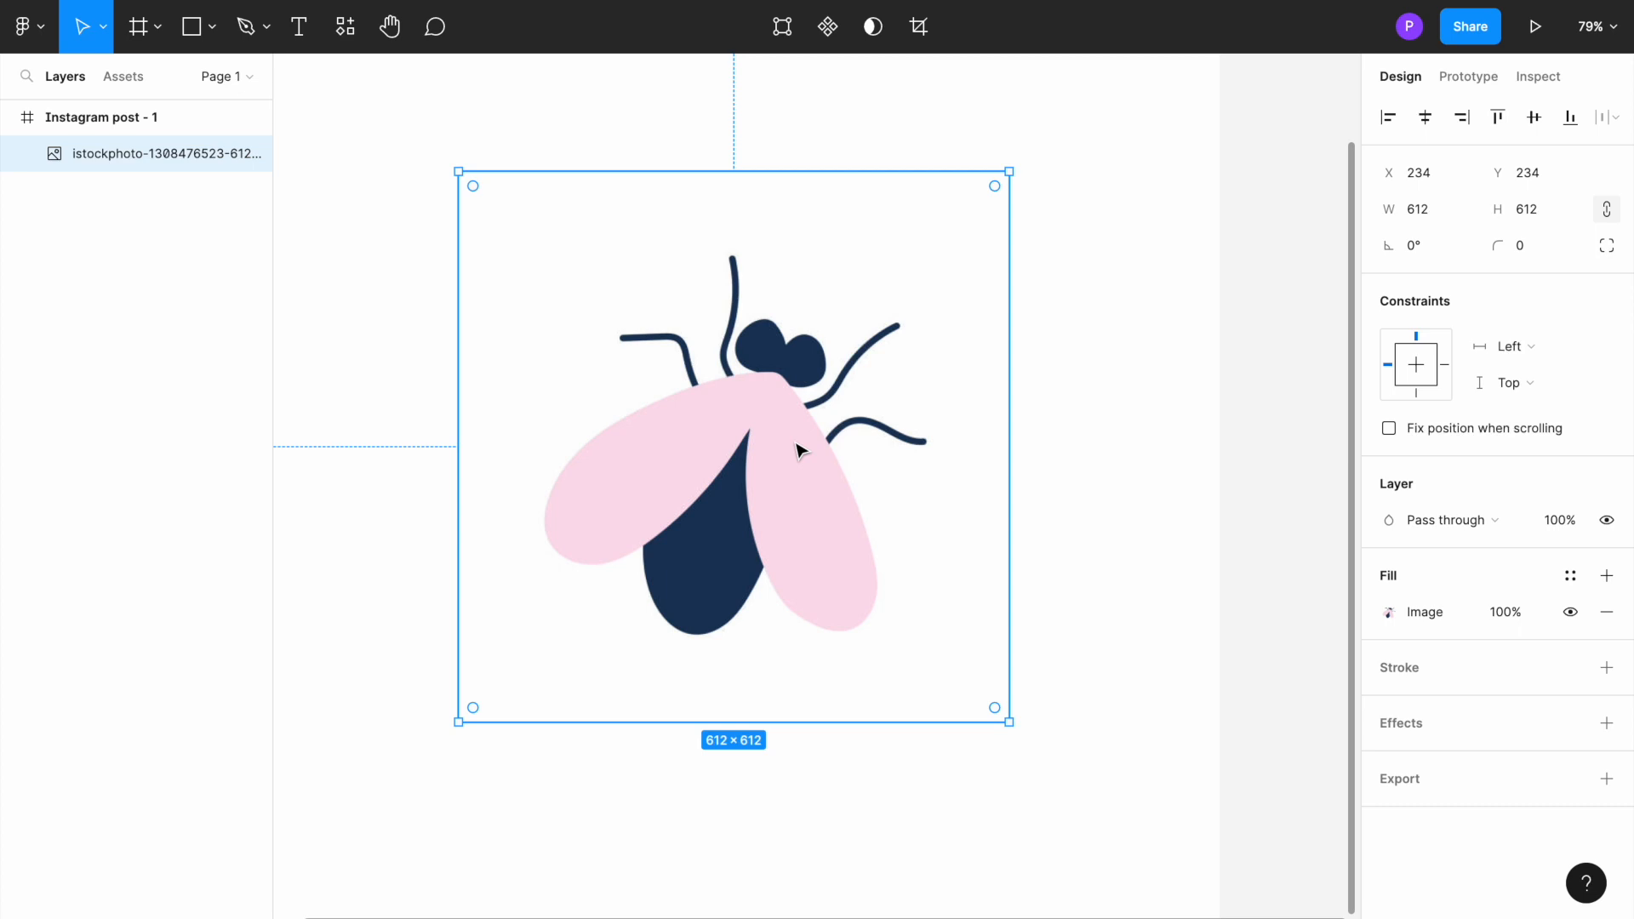
left_click(269, 28)
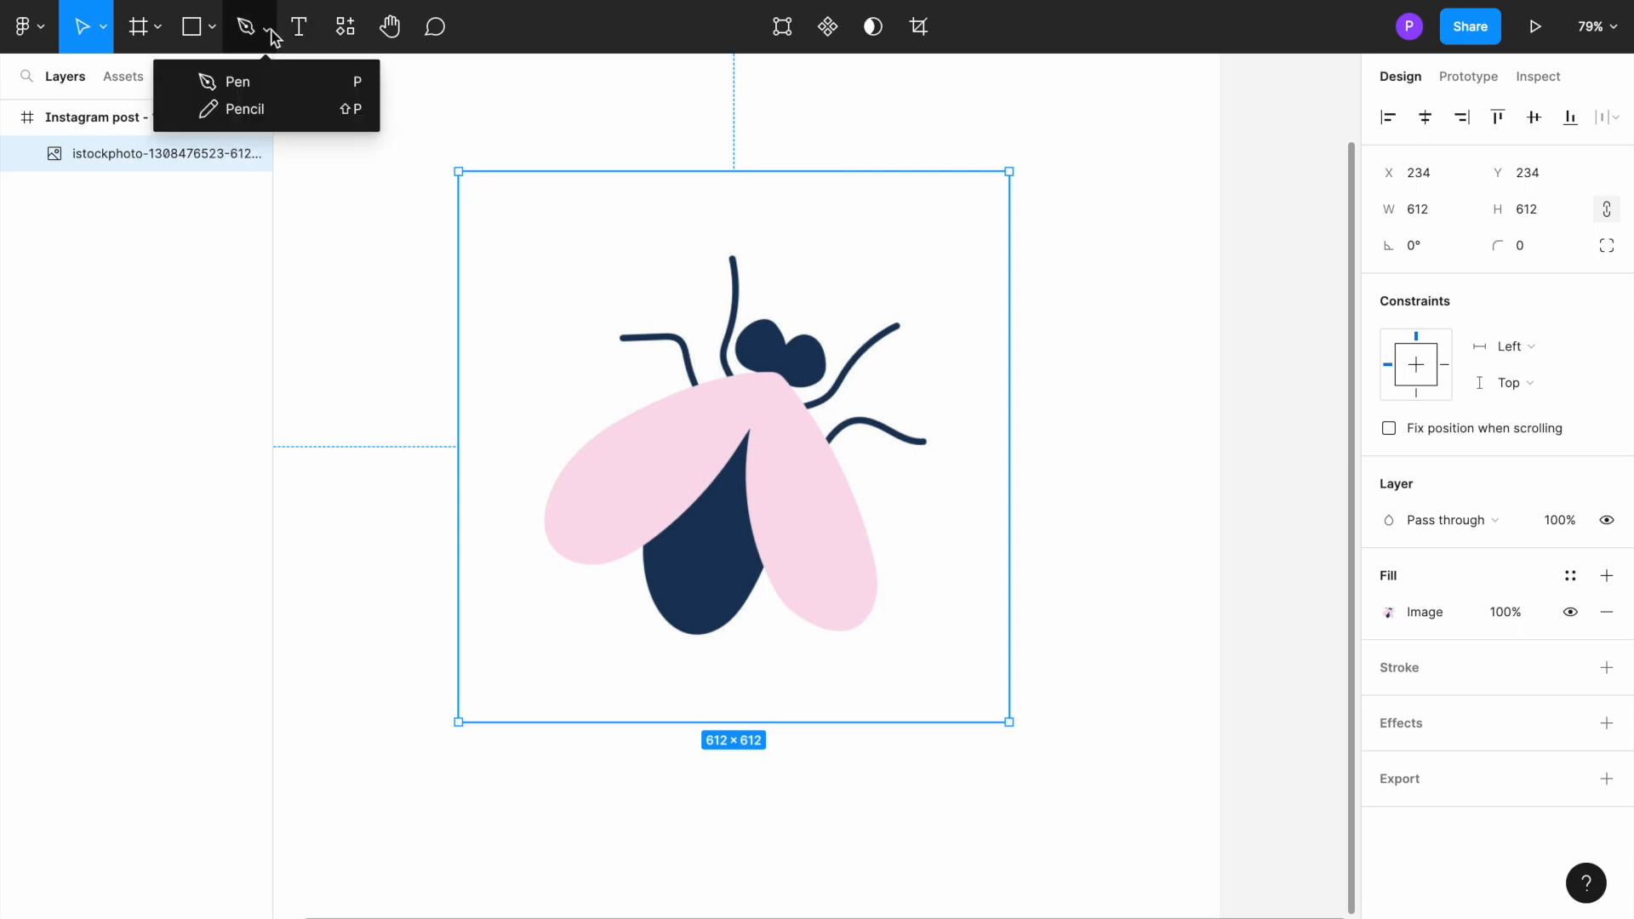
left_click(254, 80)
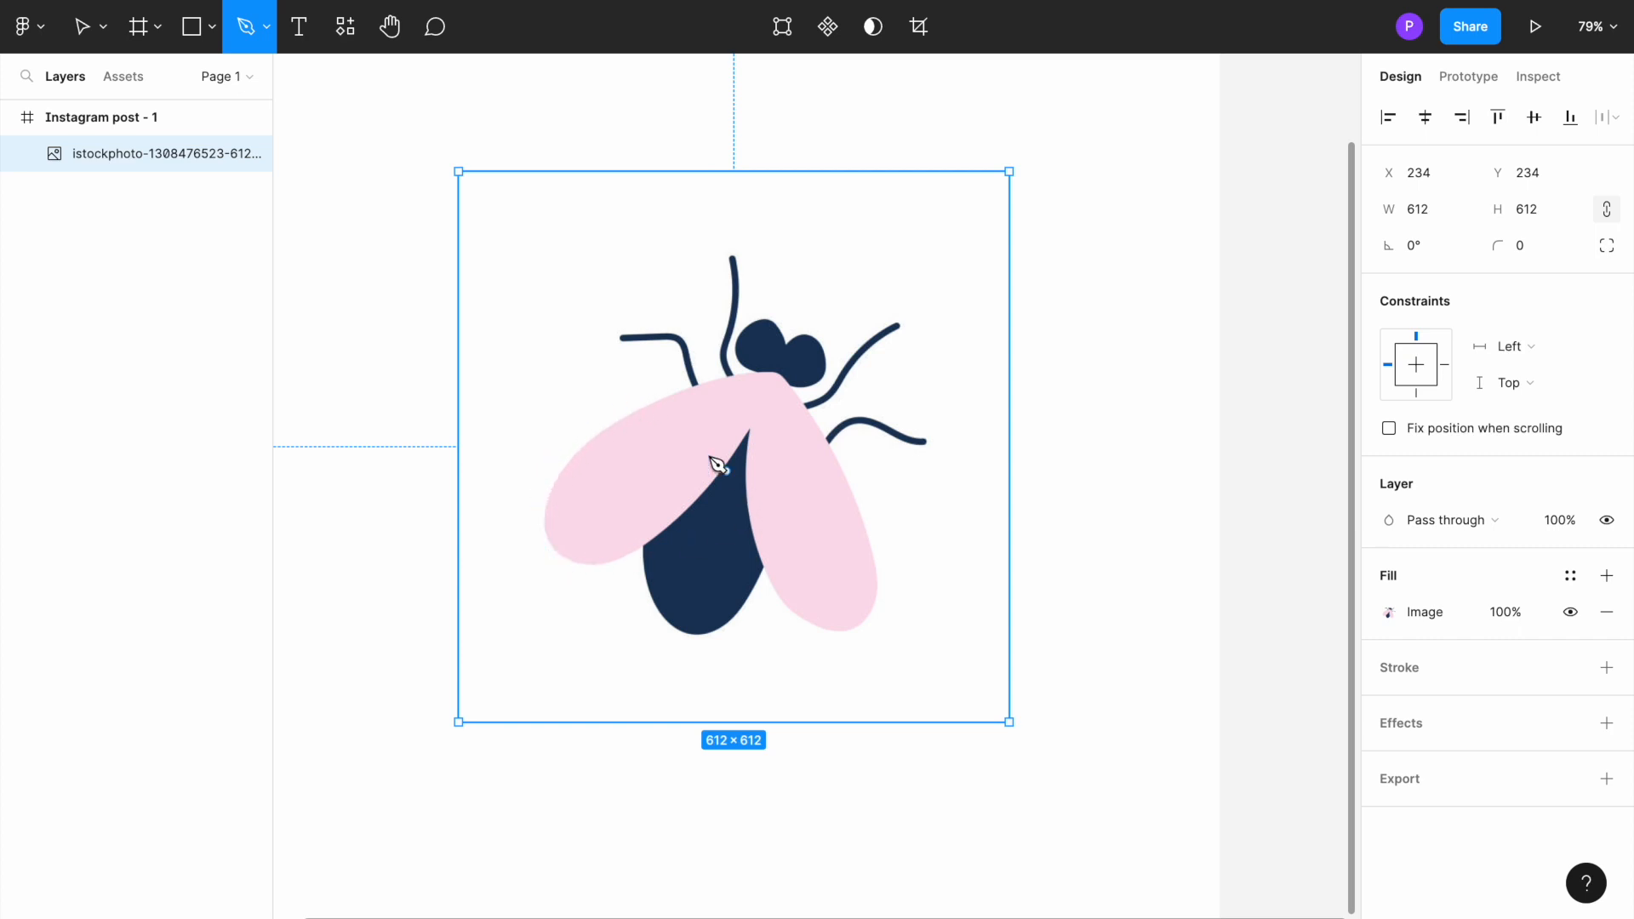
left_click(555, 547)
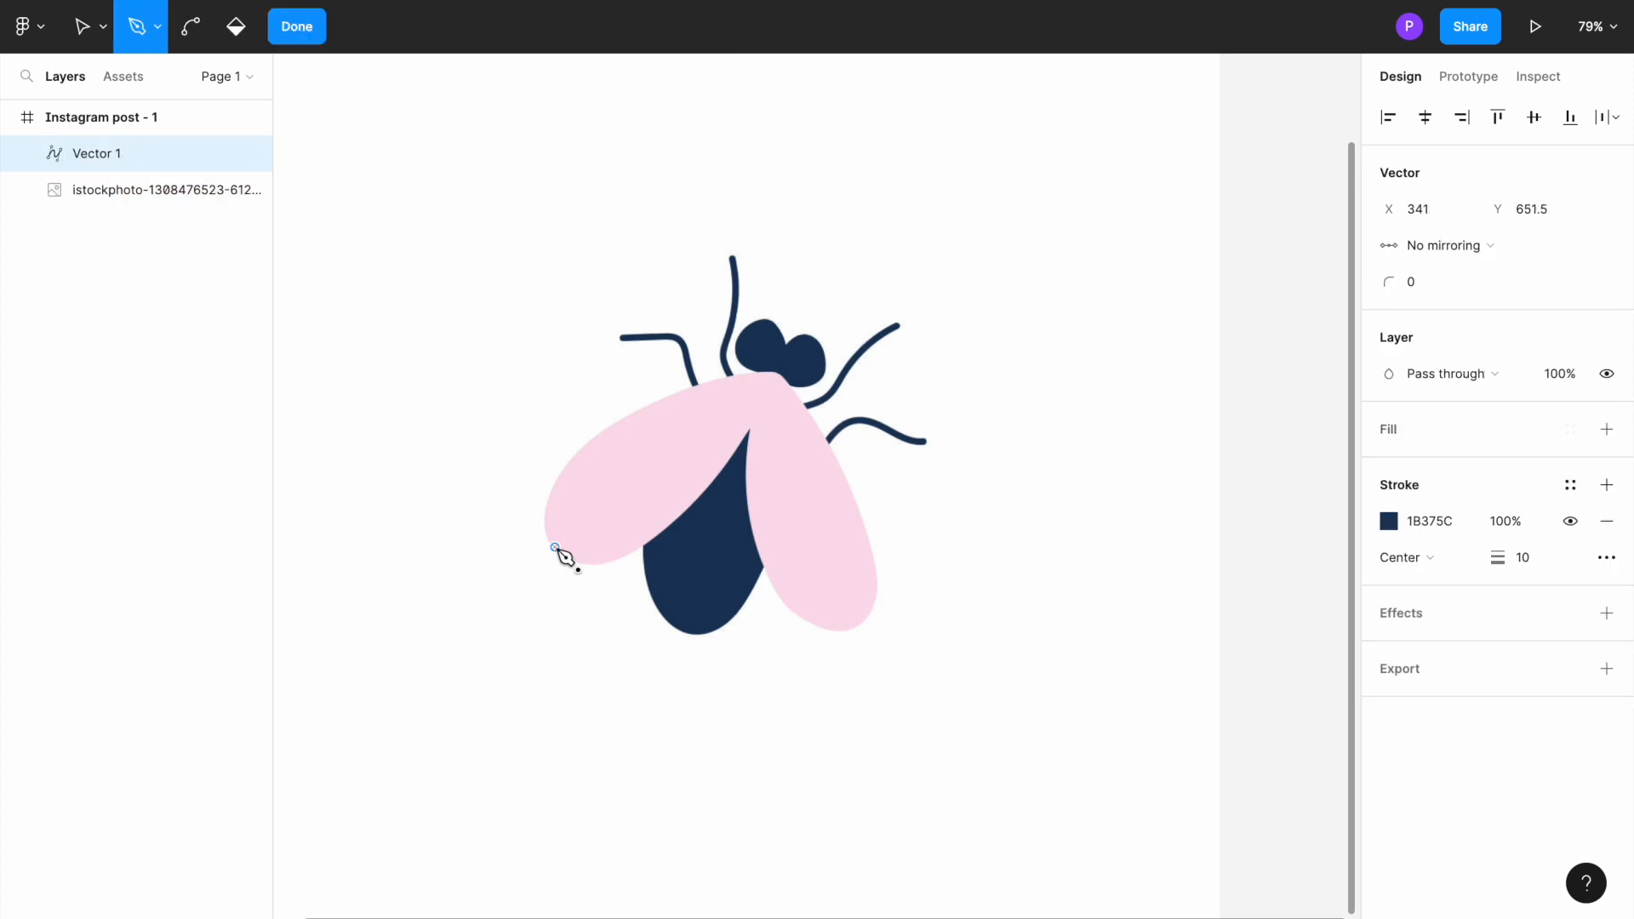
left_click(613, 438, "shift")
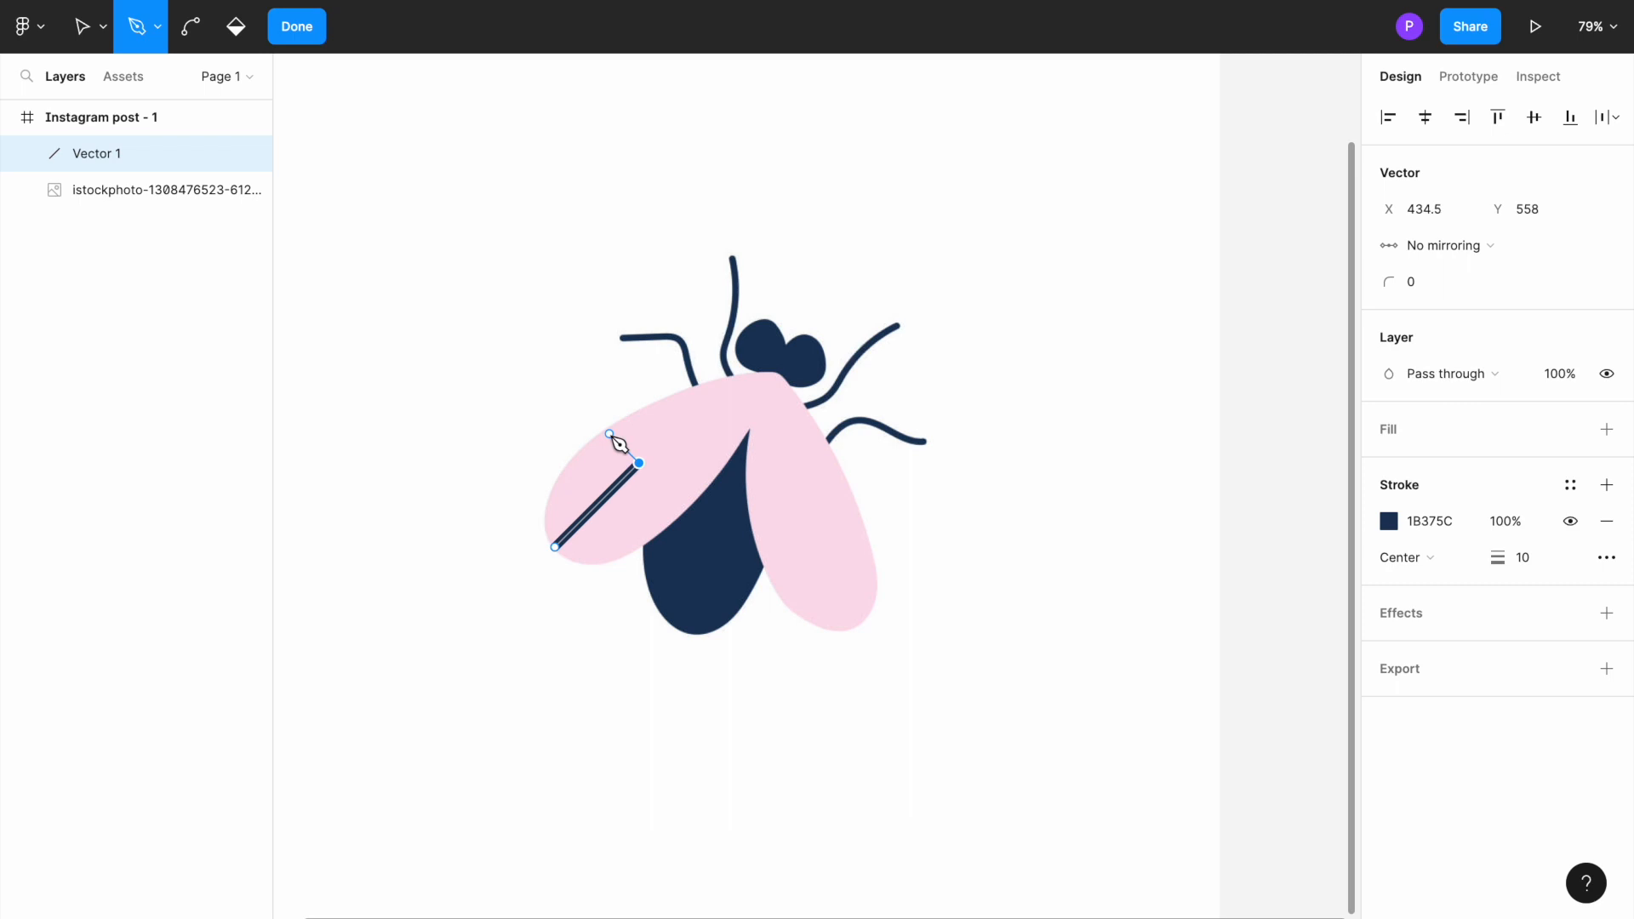
key("ctrl+z")
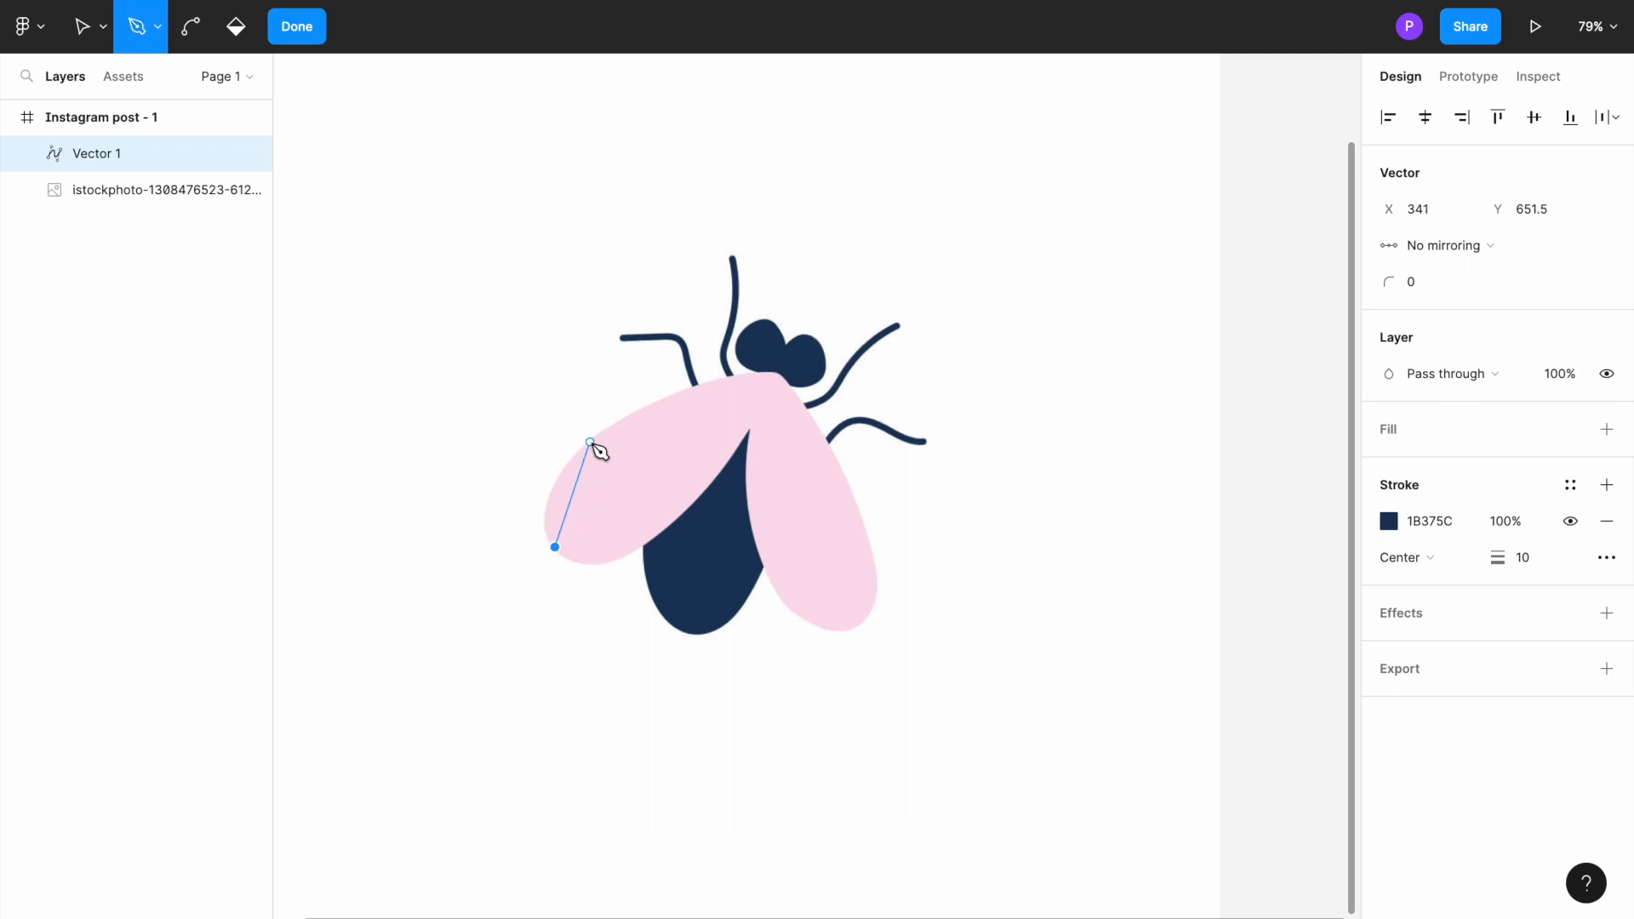
left_click(590, 442)
left_click_drag(594, 444, 674, 388)
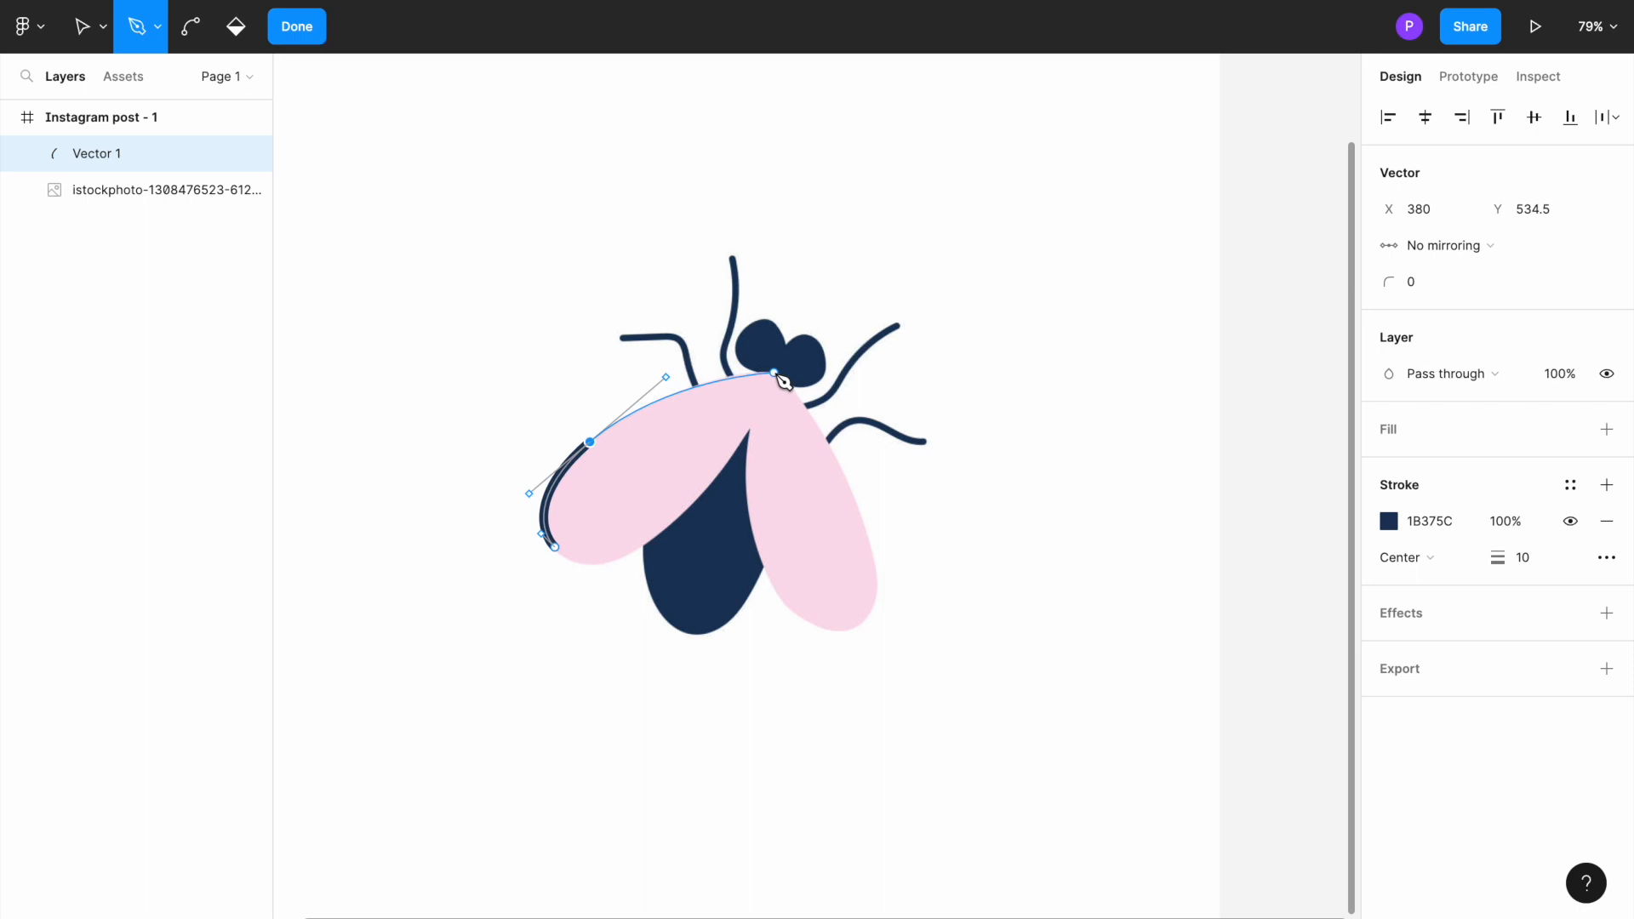
left_click(774, 372)
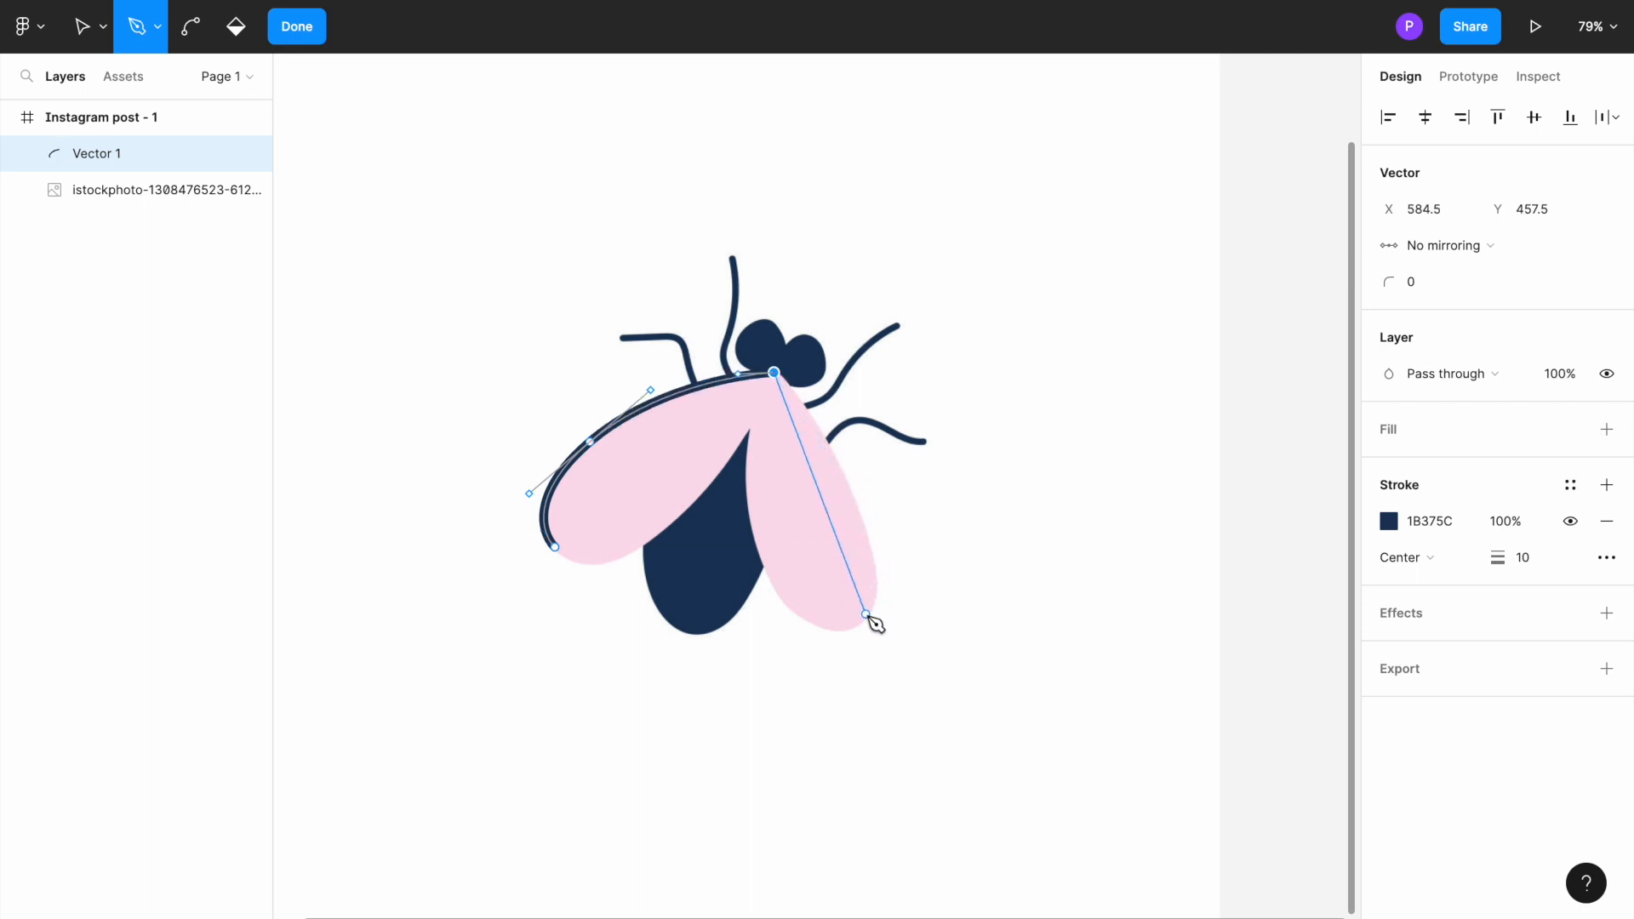
Step: Continue the path around the right wing's lower tip and up its inner edge to the notch between the wings
mouse_move(861, 614)
left_mouse_down()
mouse_move(862, 688)
mouse_move(831, 681)
left_mouse_up()
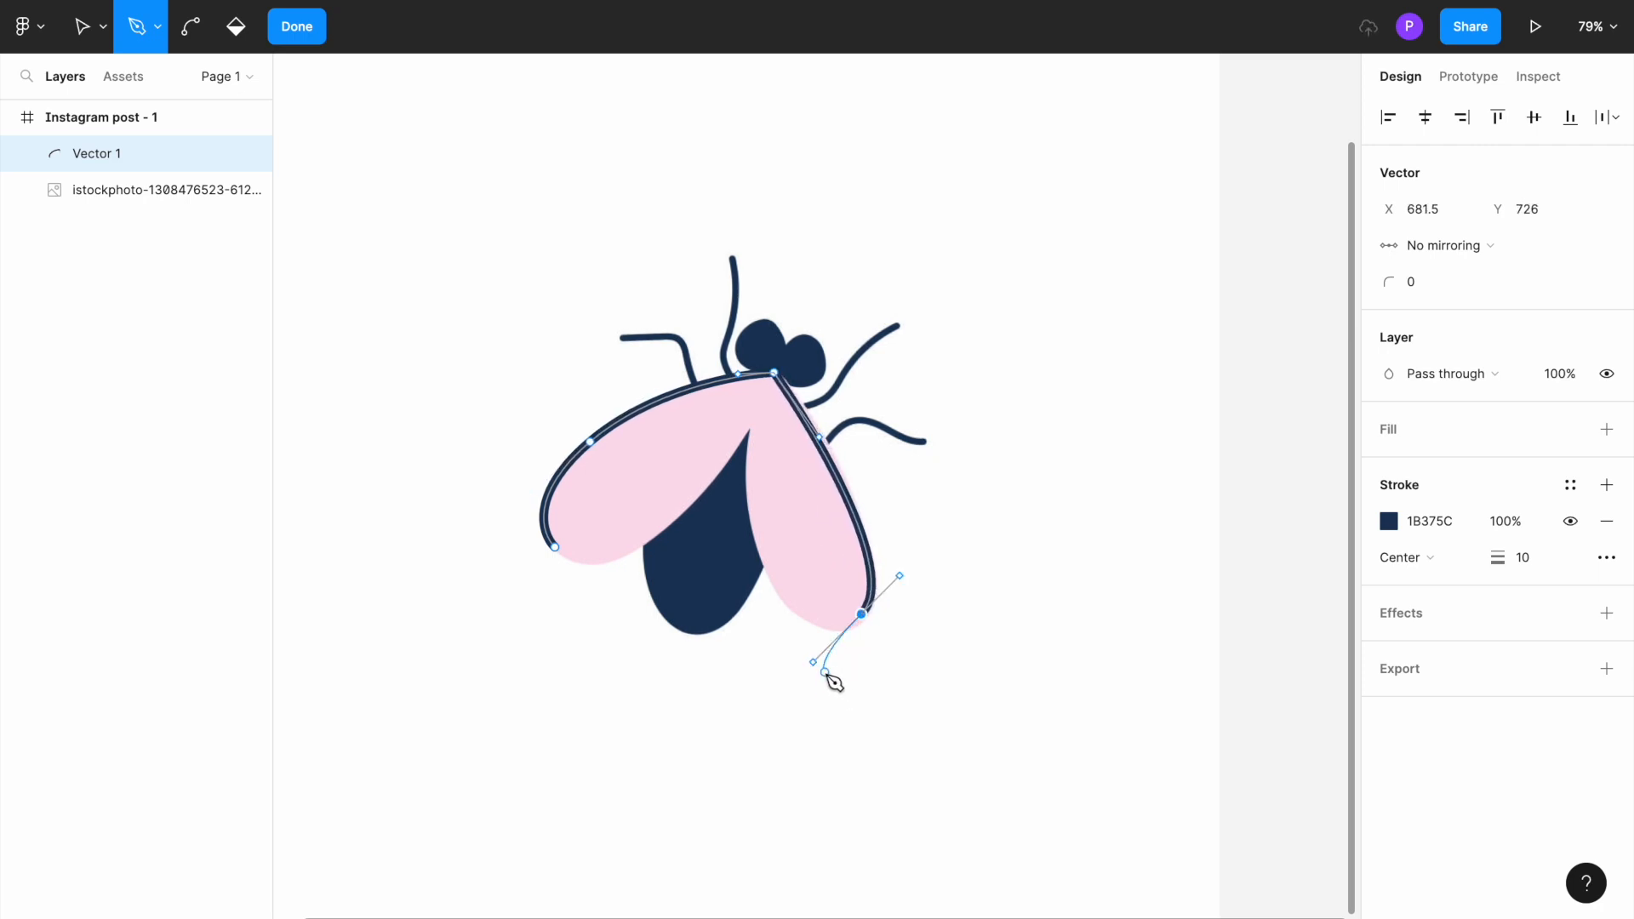
left_click(774, 583)
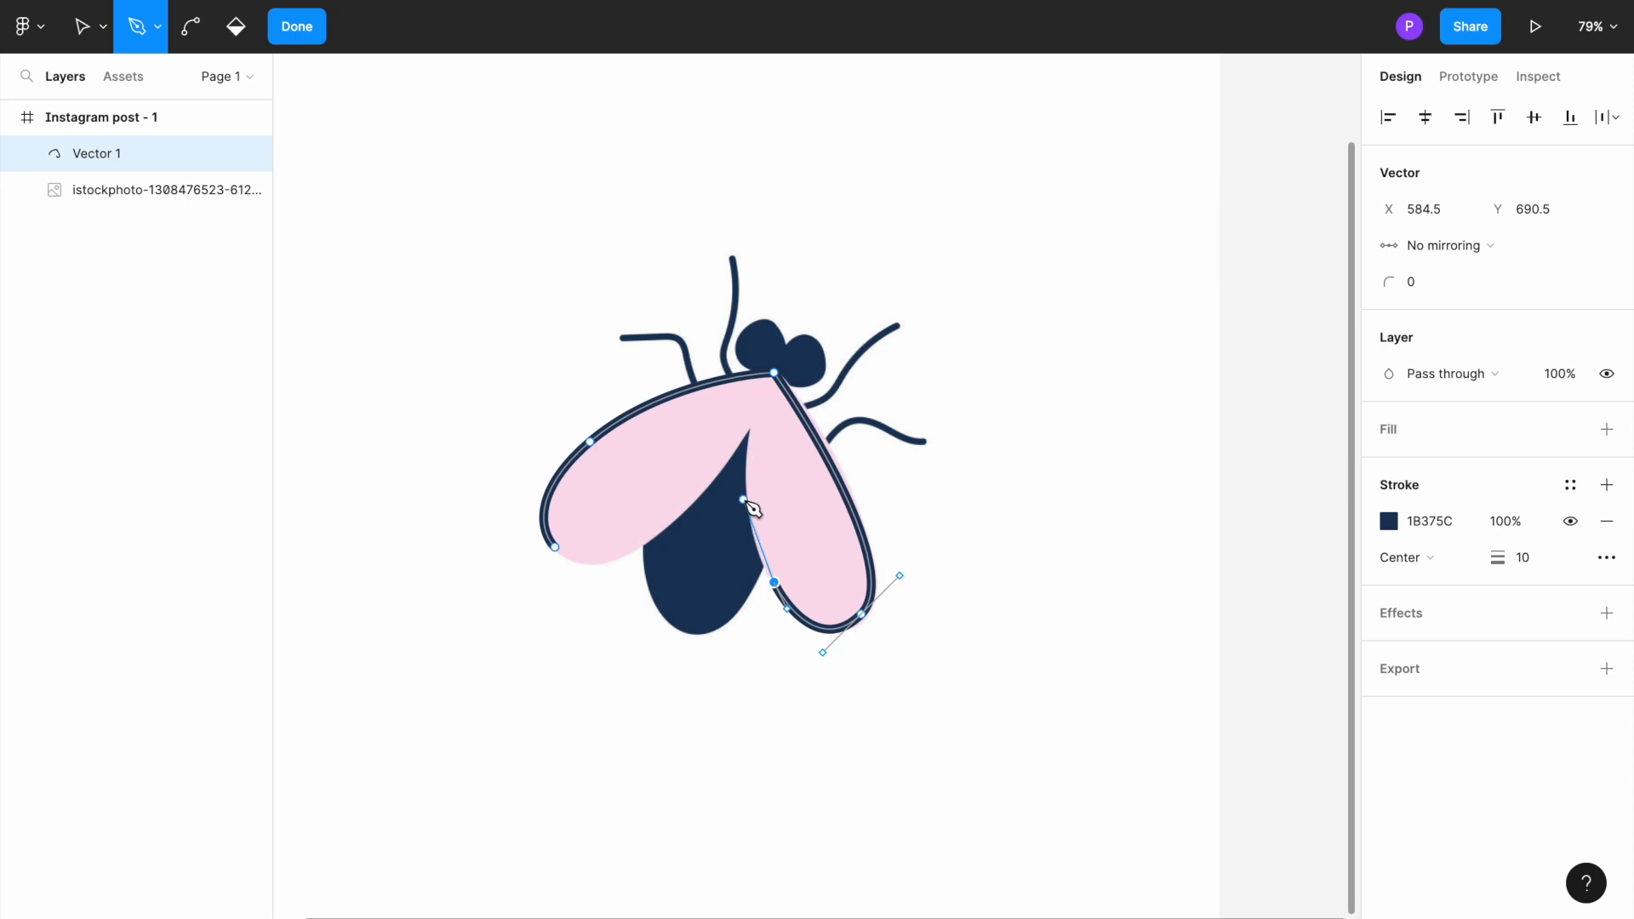
left_click_drag(745, 500, 766, 452)
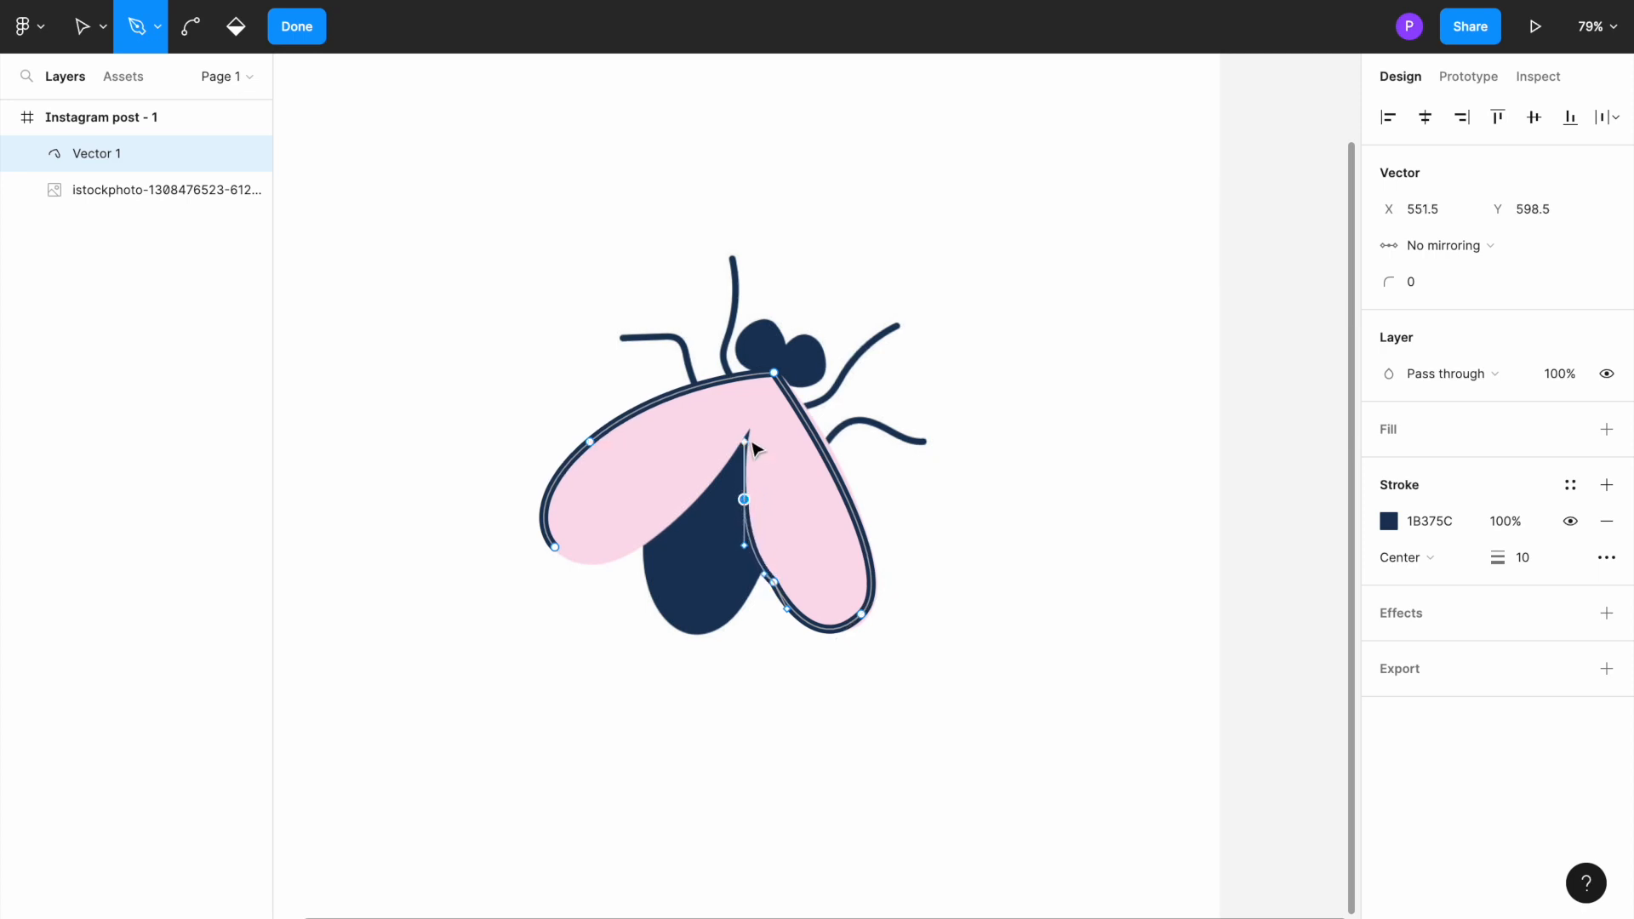
left_click(745, 432)
Step: Continue the path along the left wing's lower edge with curved points and close it at the starting point
left_click(688, 510)
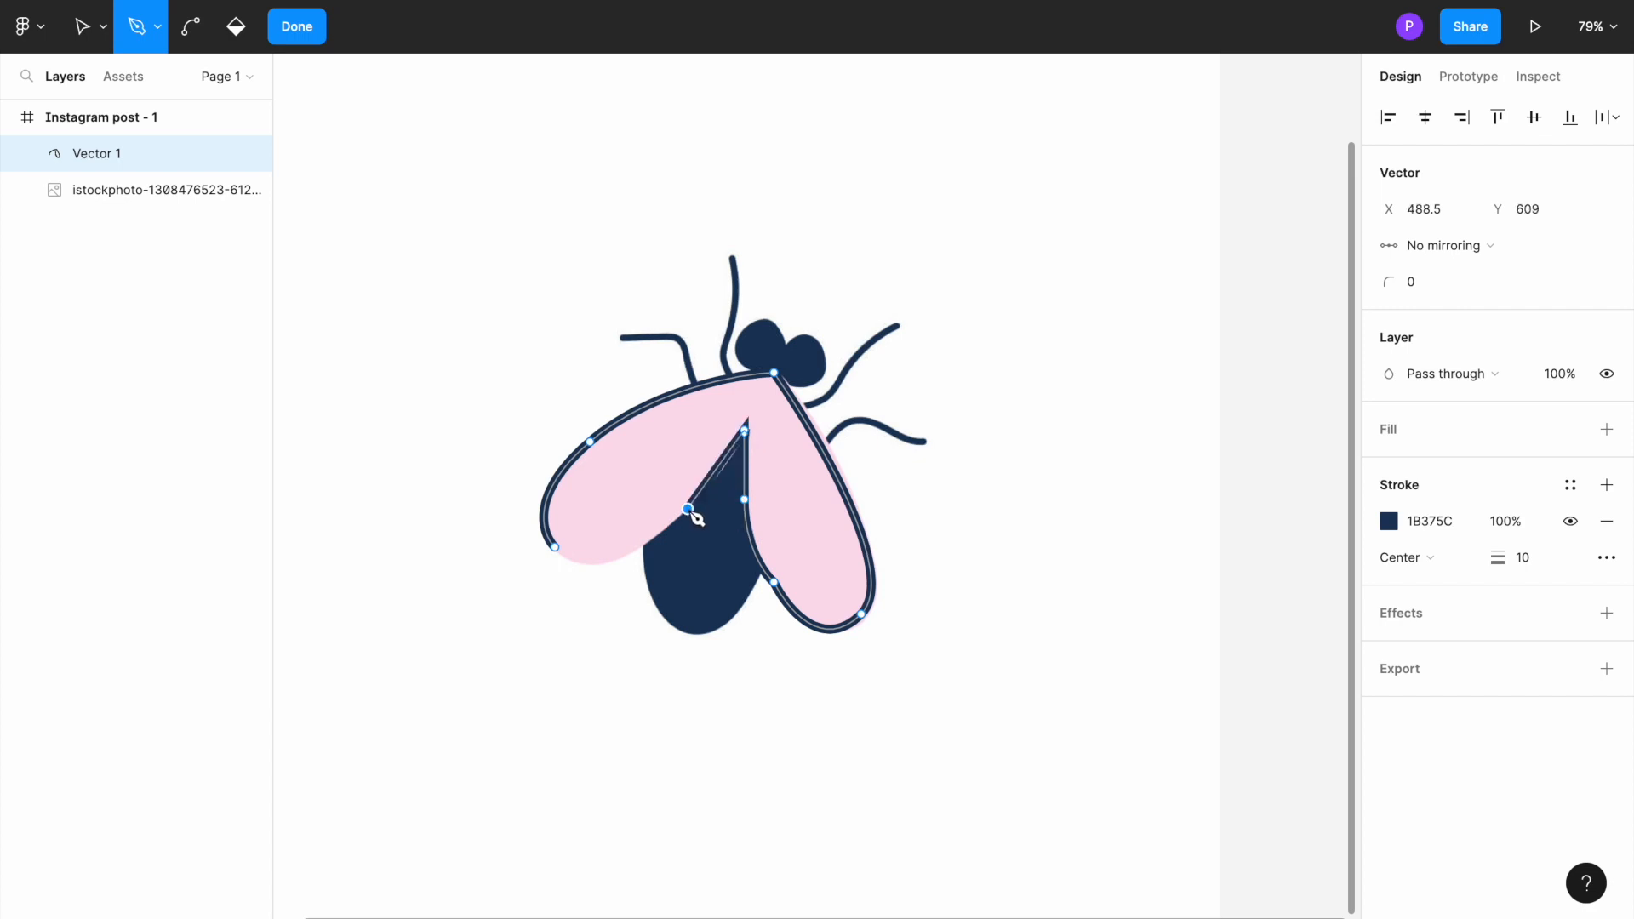
left_click_drag(689, 509, 664, 526)
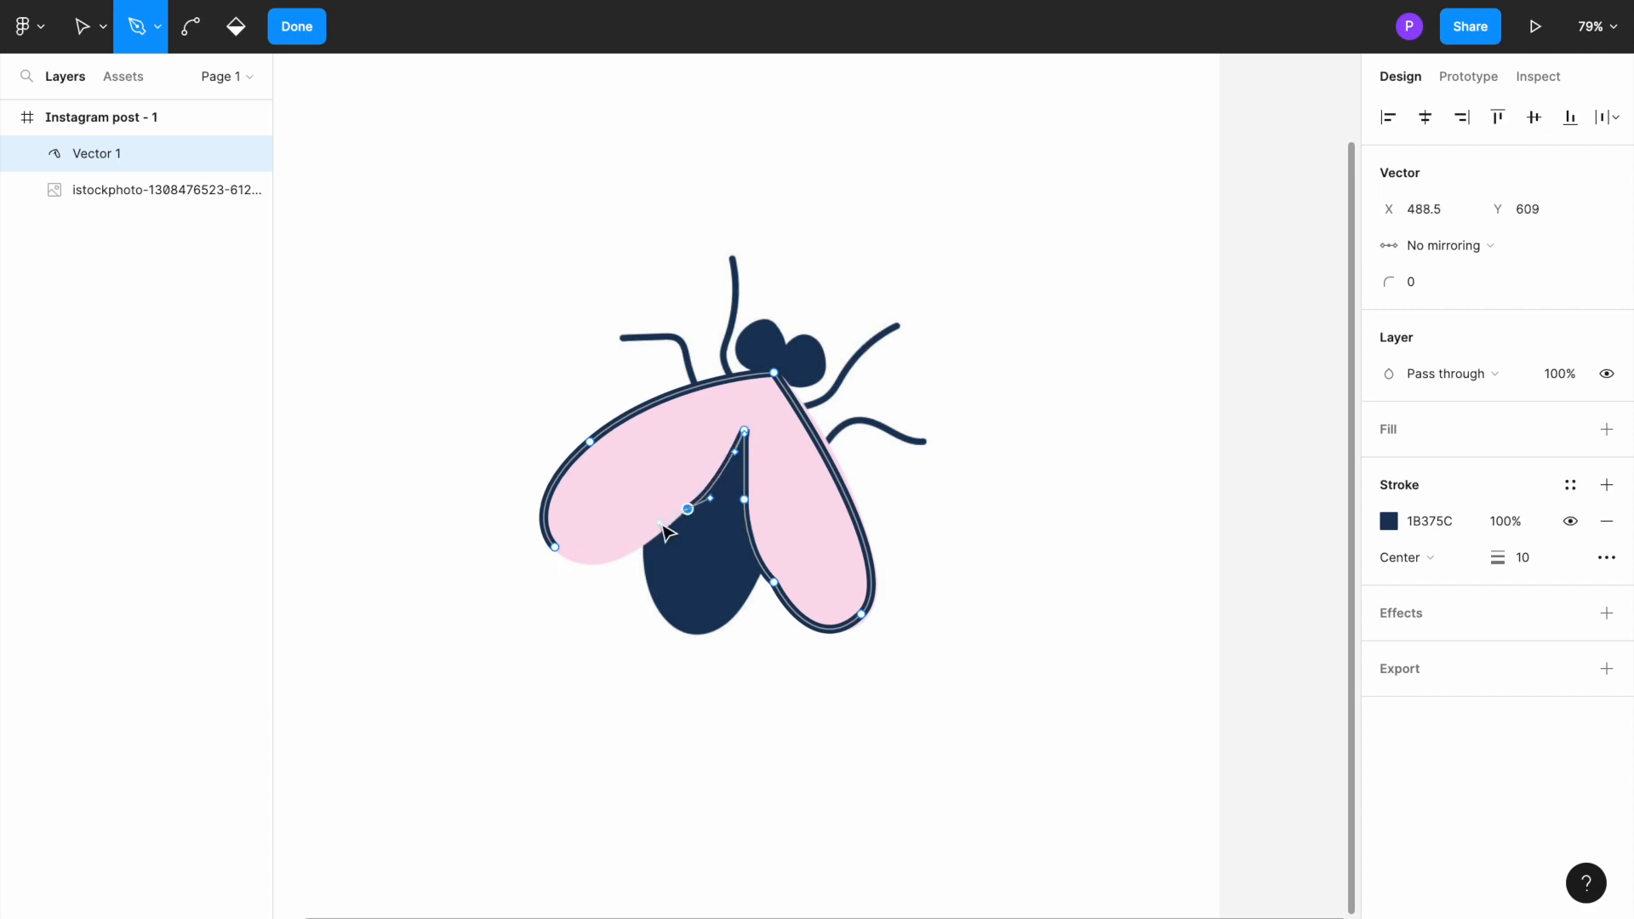
left_click(615, 560)
left_click_drag(616, 560, 590, 558)
left_click(559, 549)
left_click_drag(547, 530, 547, 529)
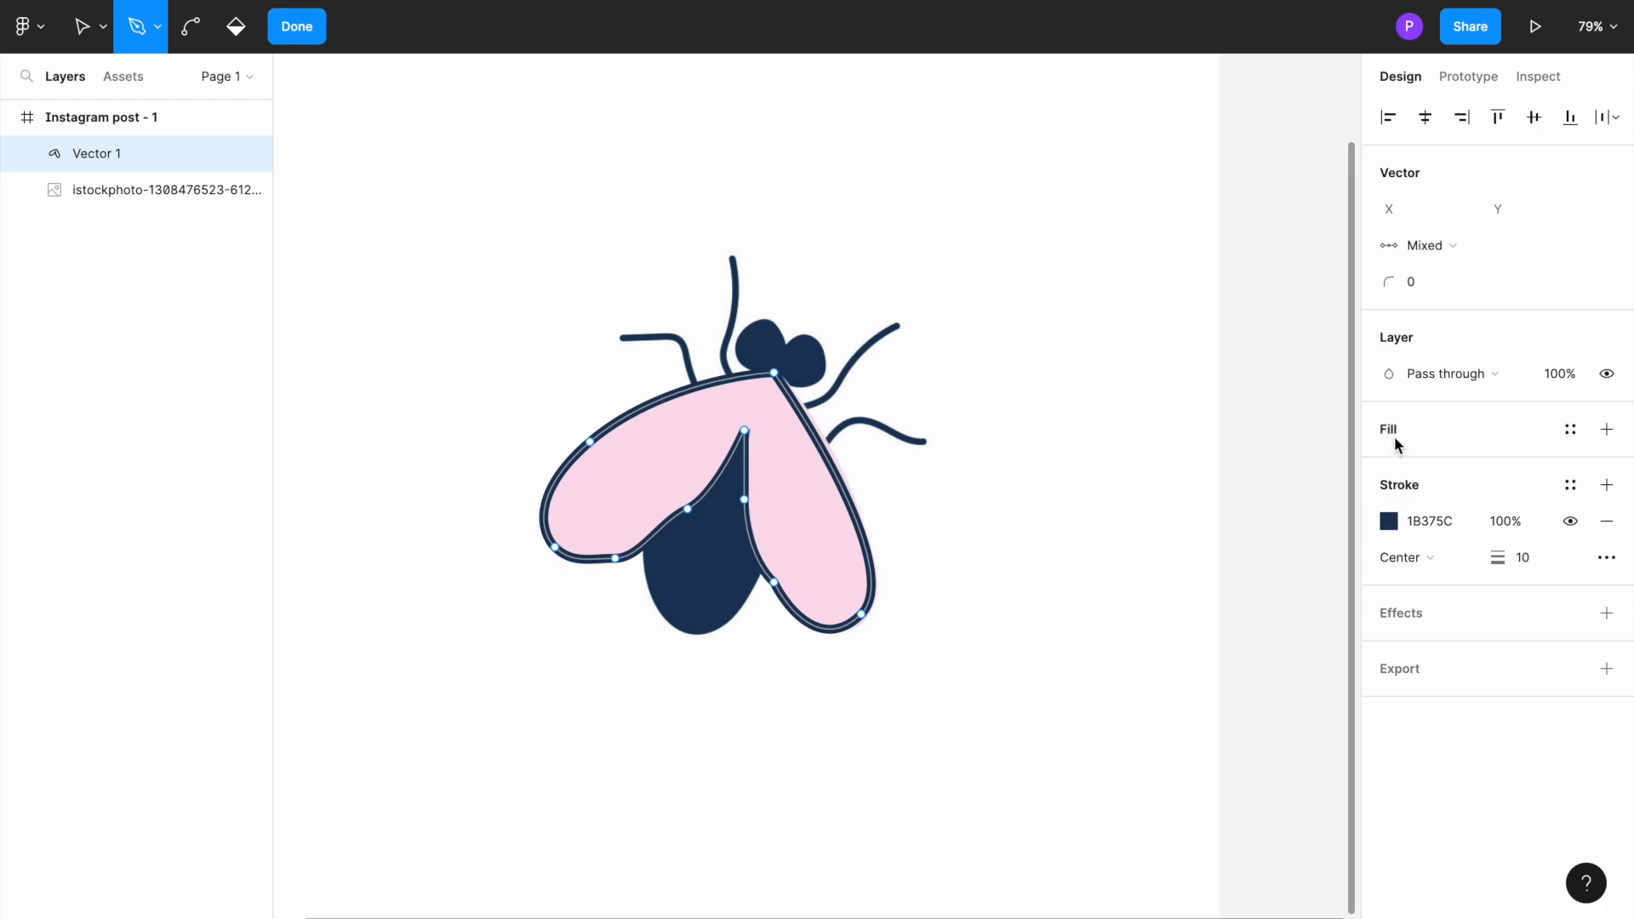
Step: Add a D9D9D9 fill to the wing shape and set its stroke to the same colour by sampling the fill
left_click(1607, 434)
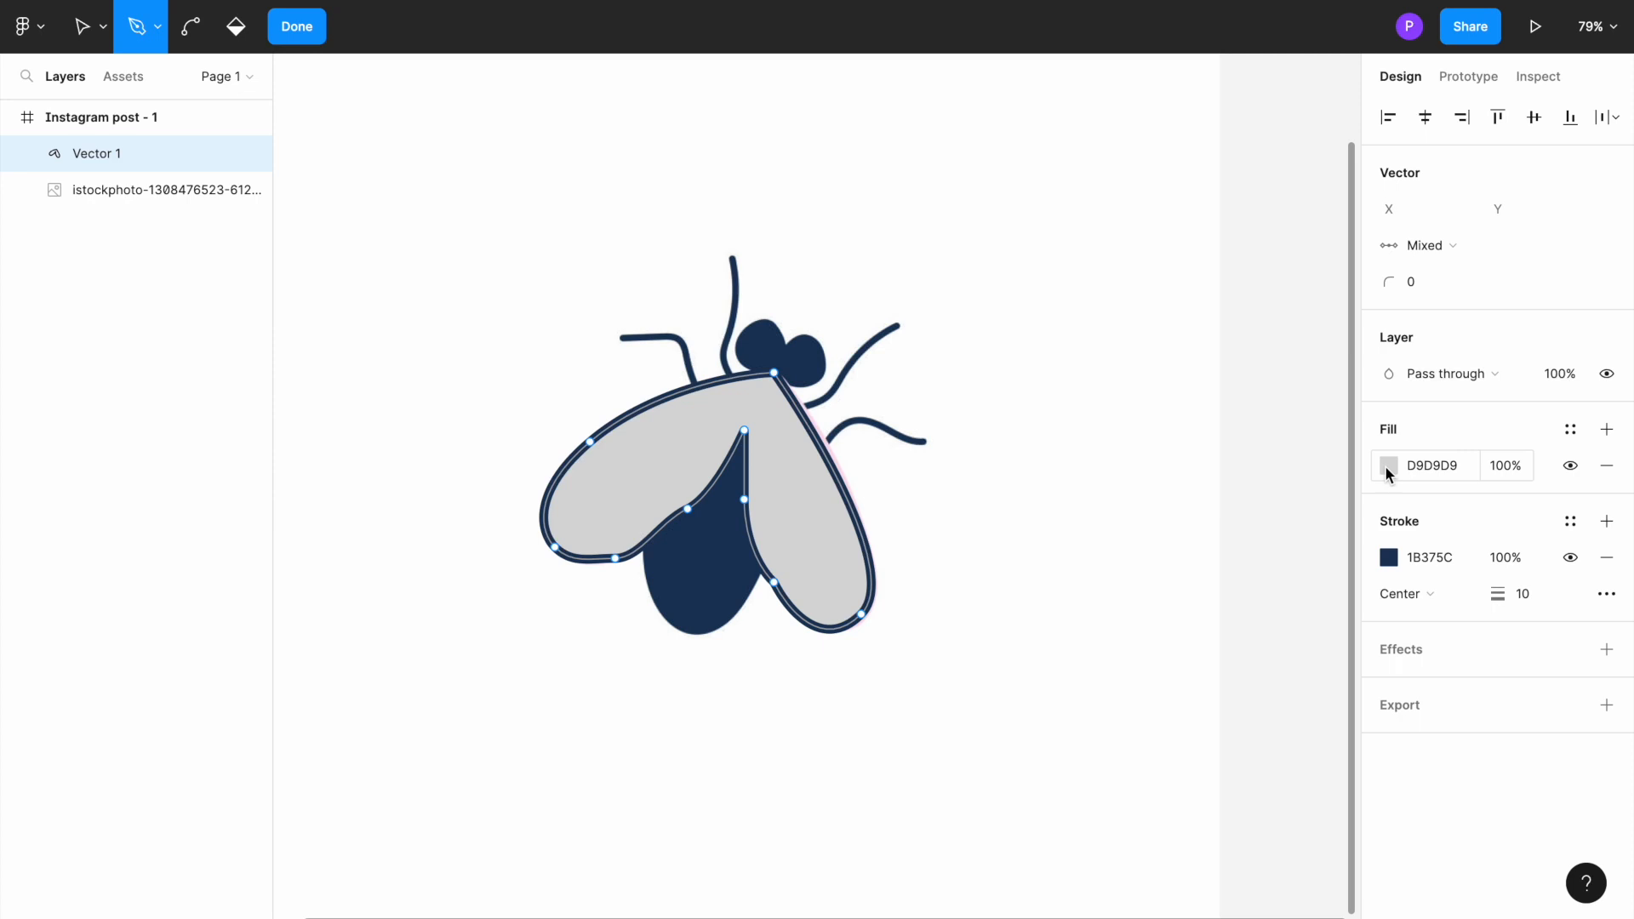
left_click(1389, 559)
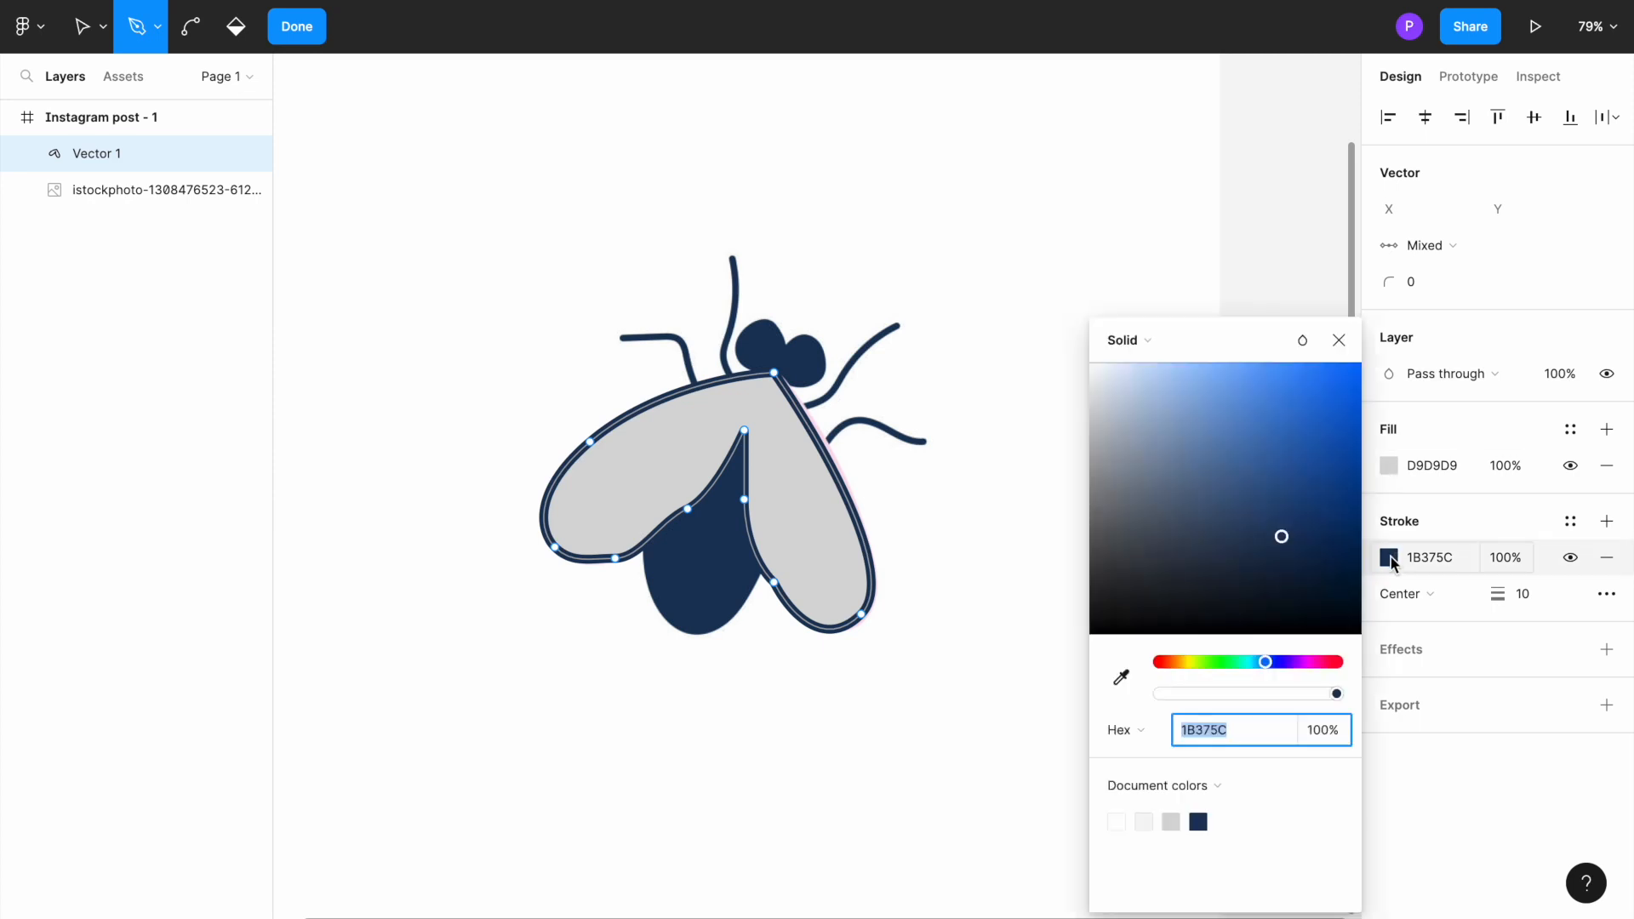
left_click_drag(1268, 544, 1219, 521)
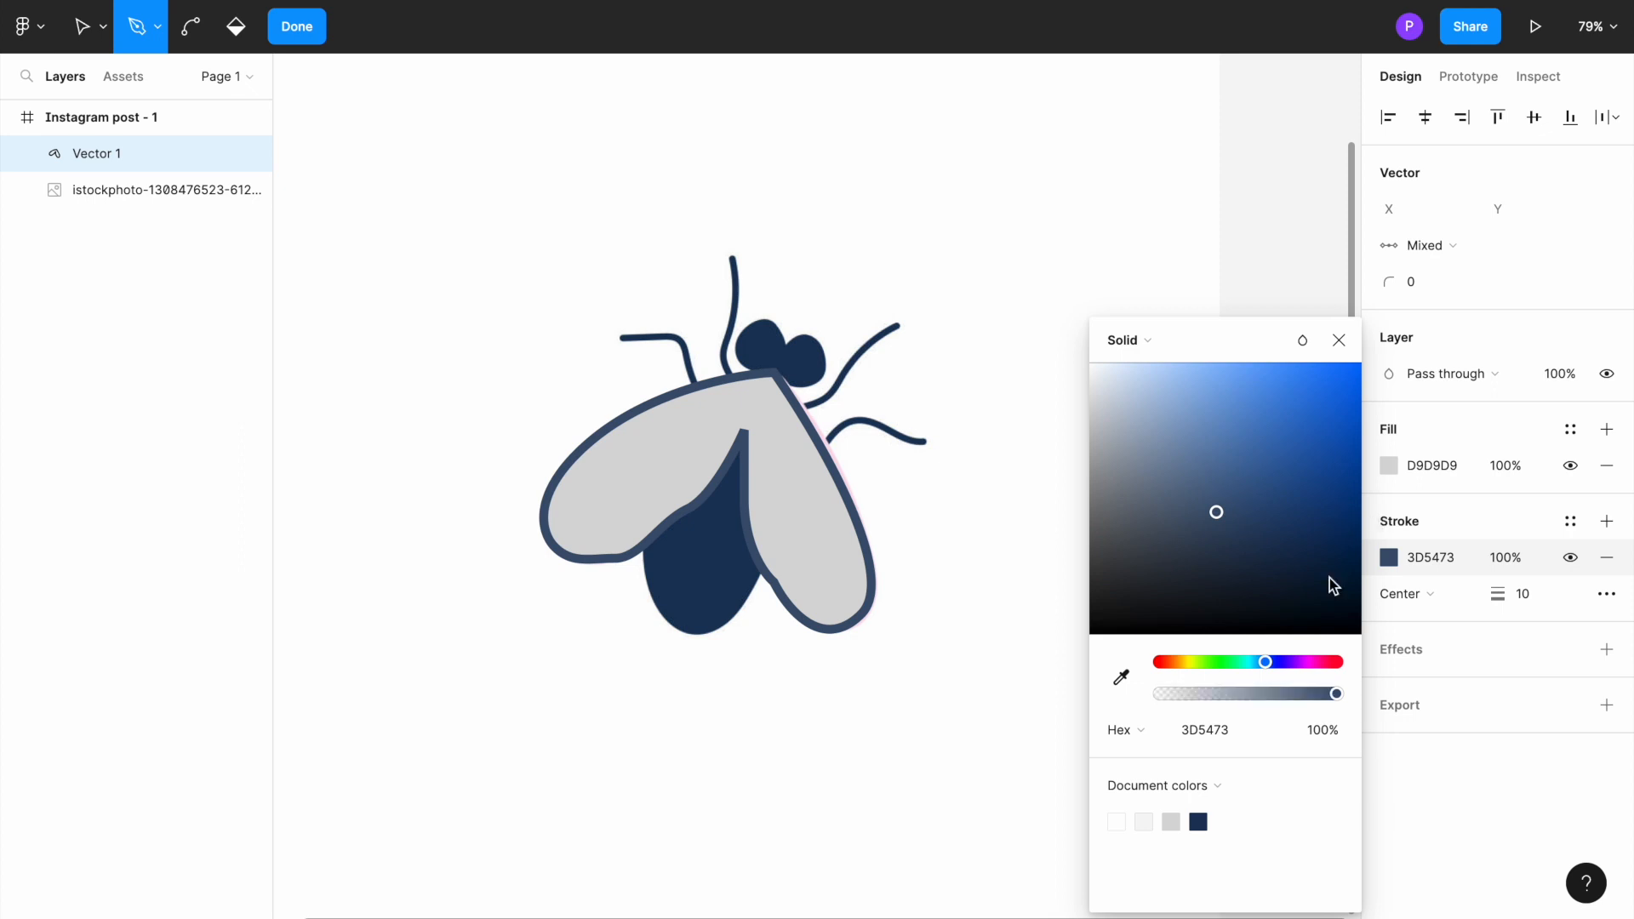
left_click(1120, 681)
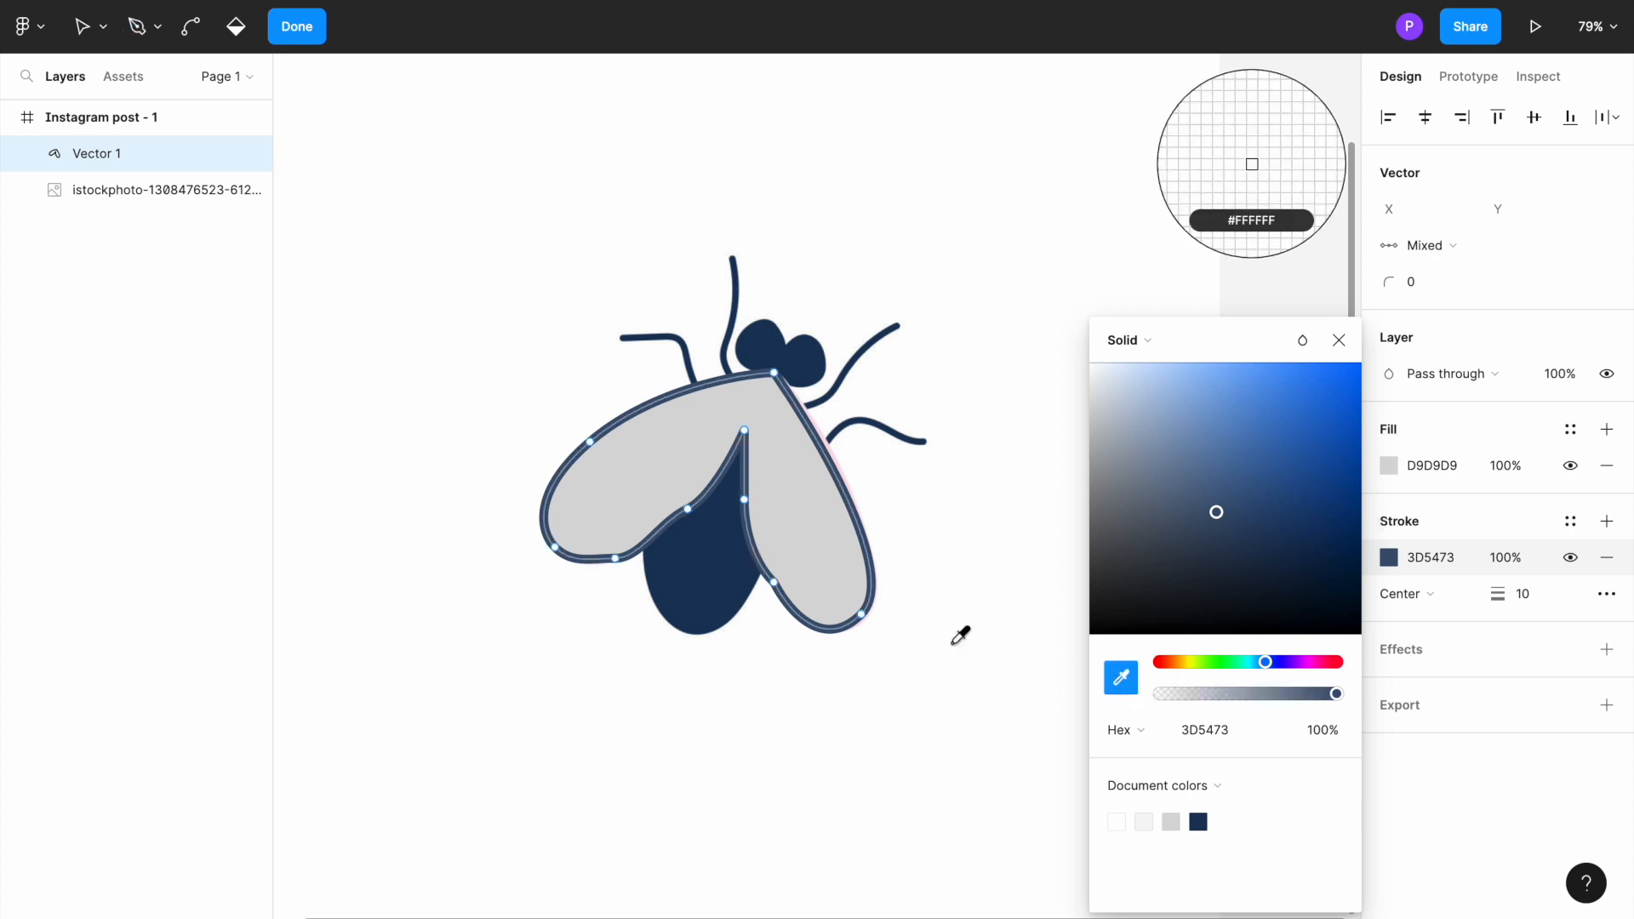
left_click(704, 445)
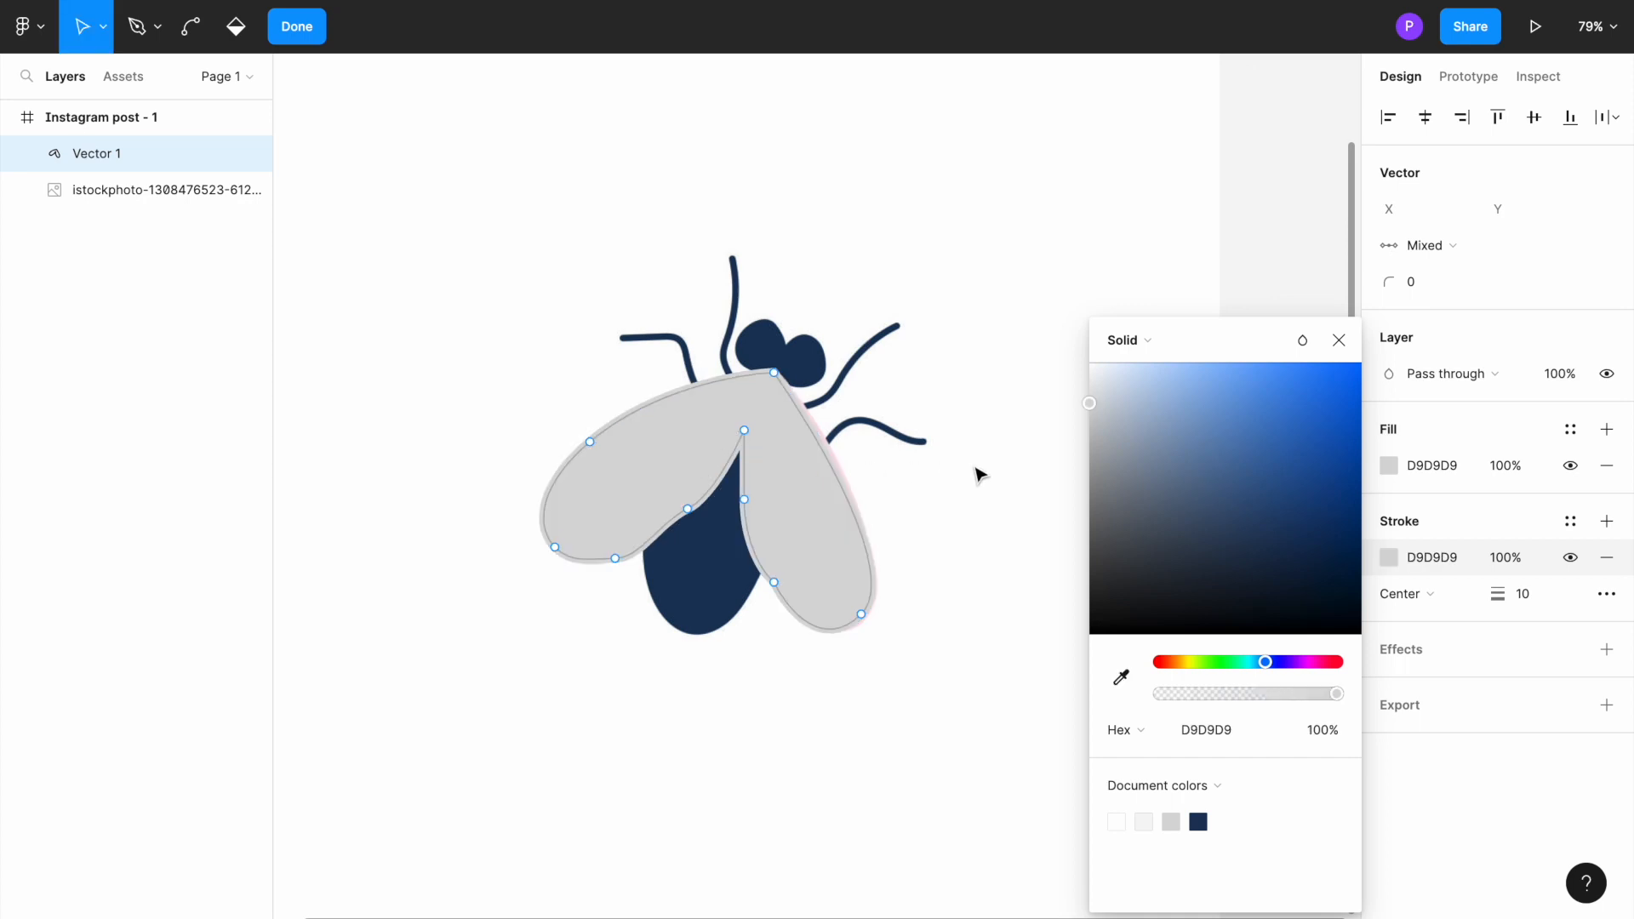
Step: Bring the reference fly image in front of the grey wing shape
left_click(1339, 341)
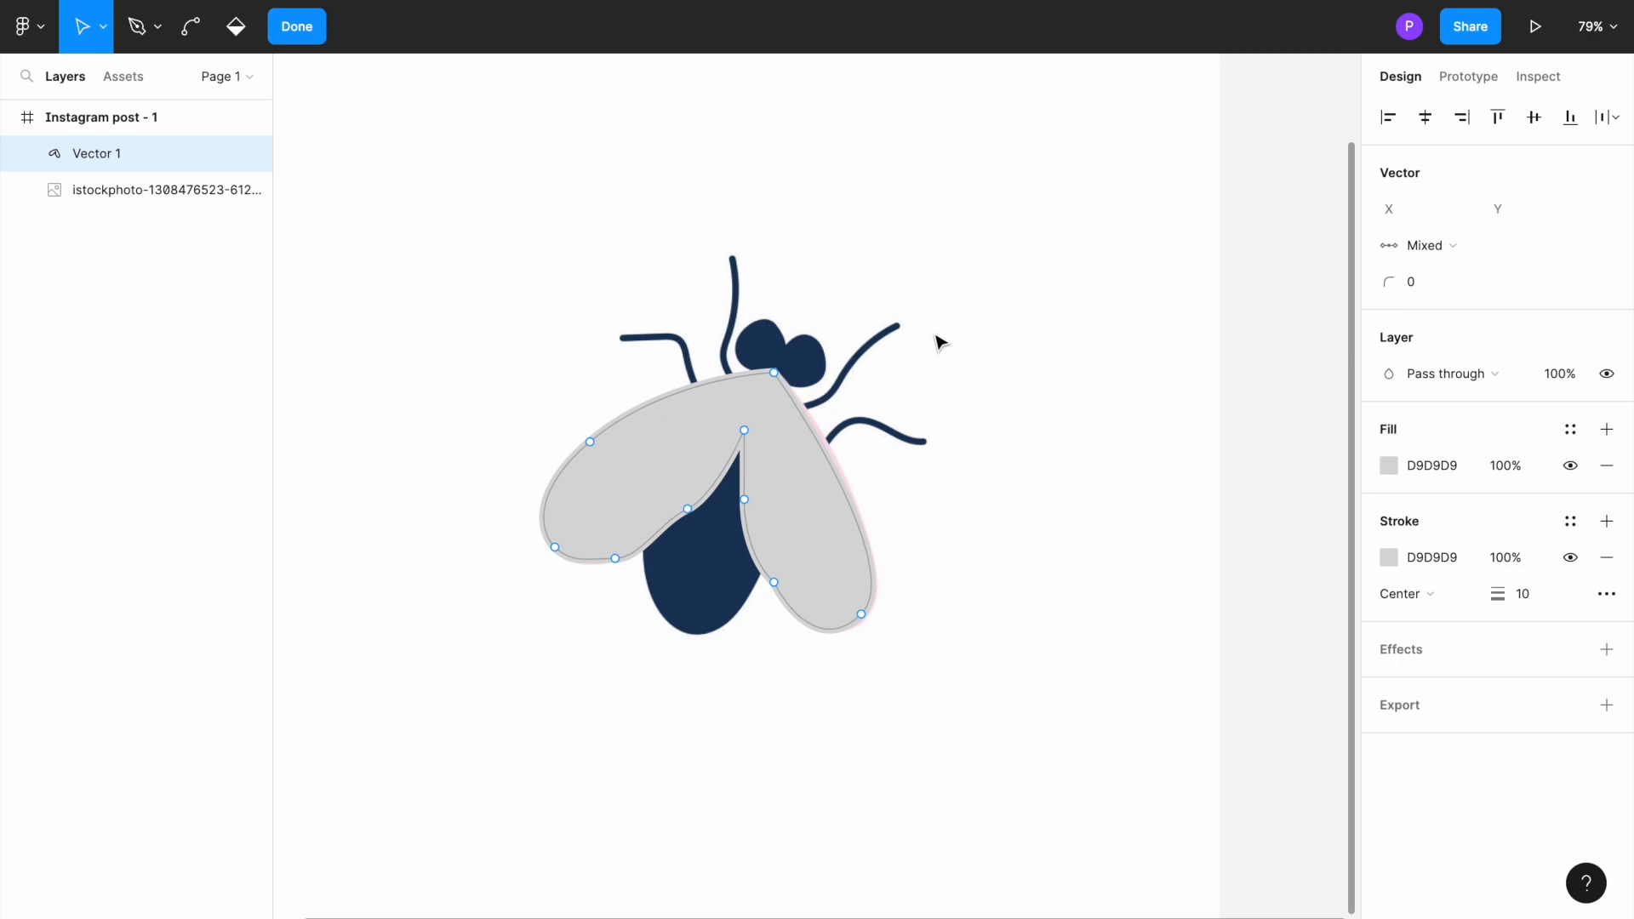
left_click(794, 365)
right_click(794, 364)
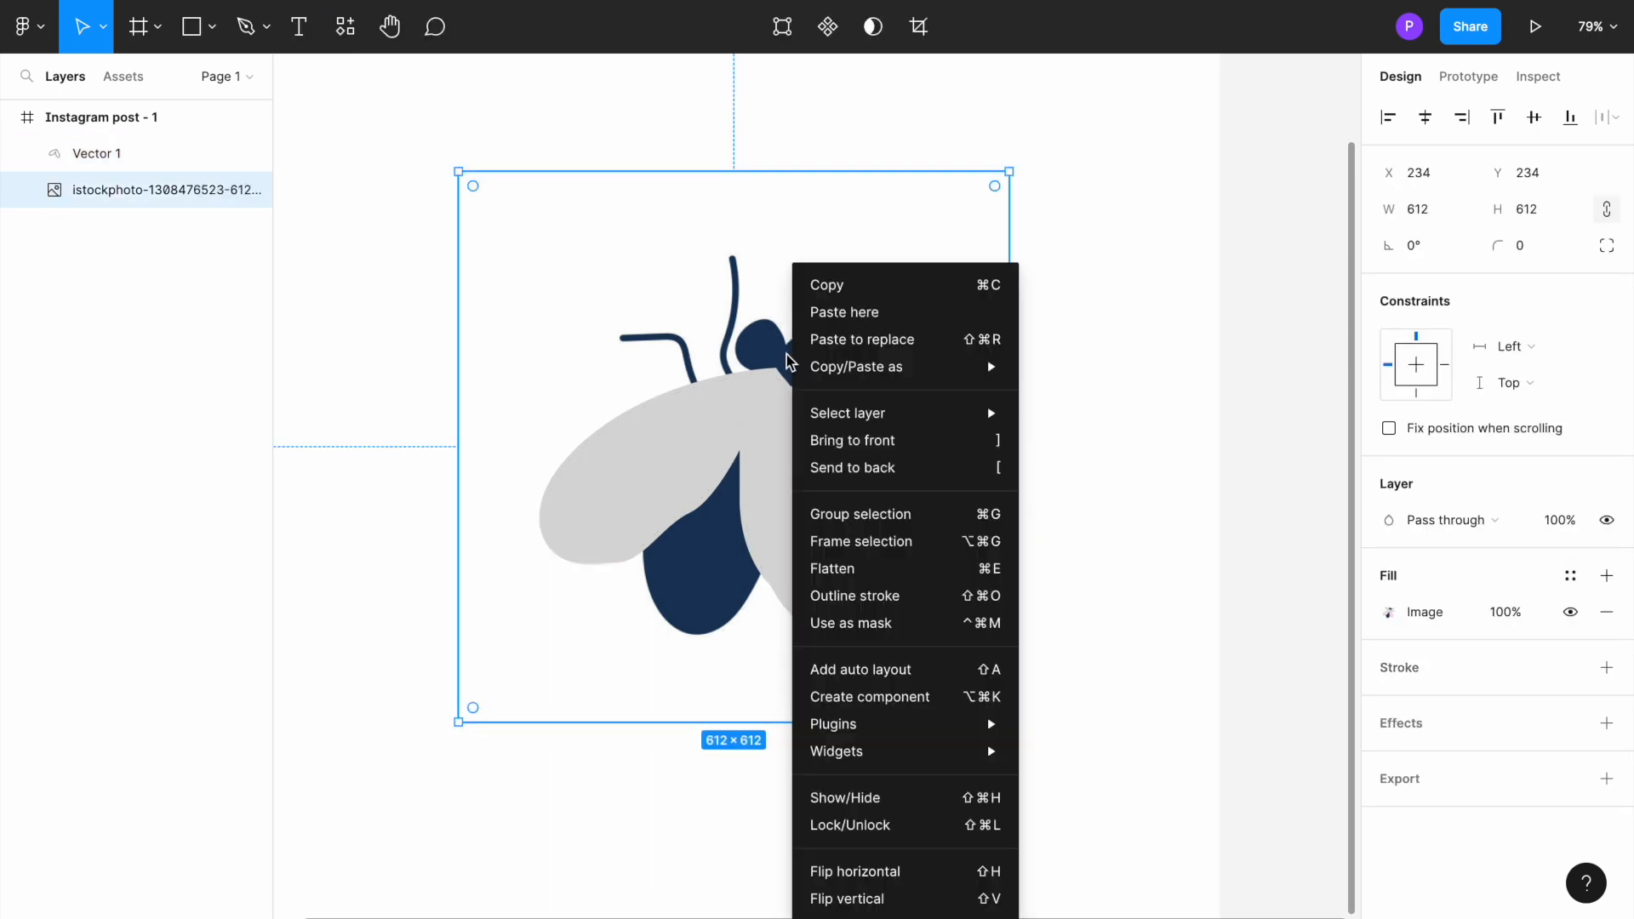
left_click(839, 441)
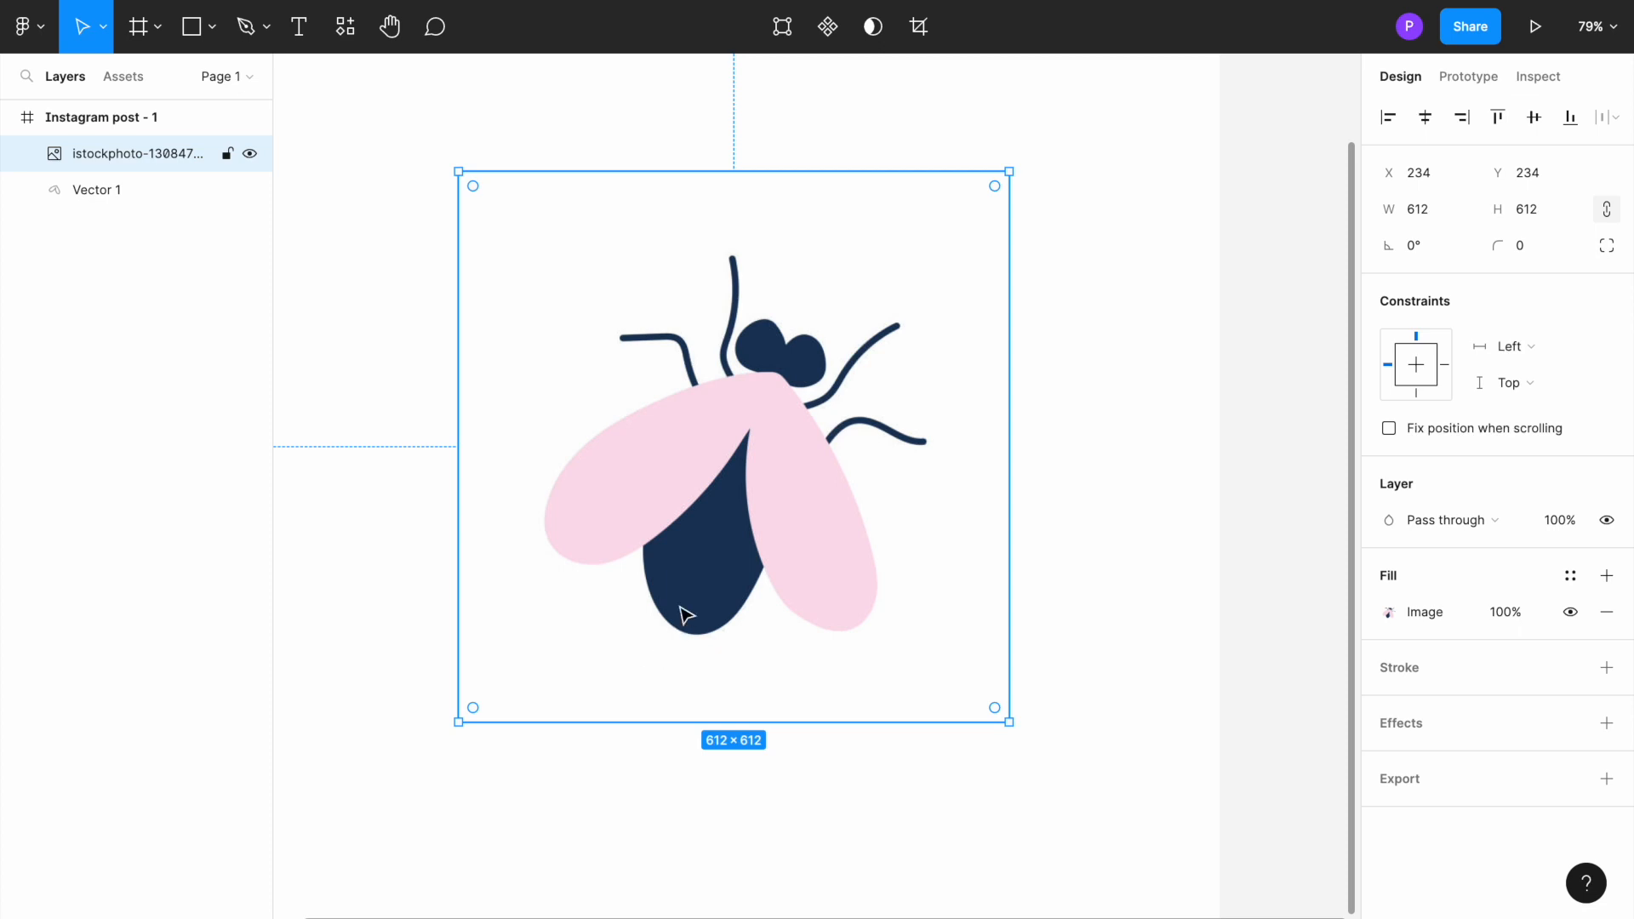
Step: Start a Pen path for the body at the notch between the wings and trace its left edge down to the left wing's lower edge
left_click(248, 28)
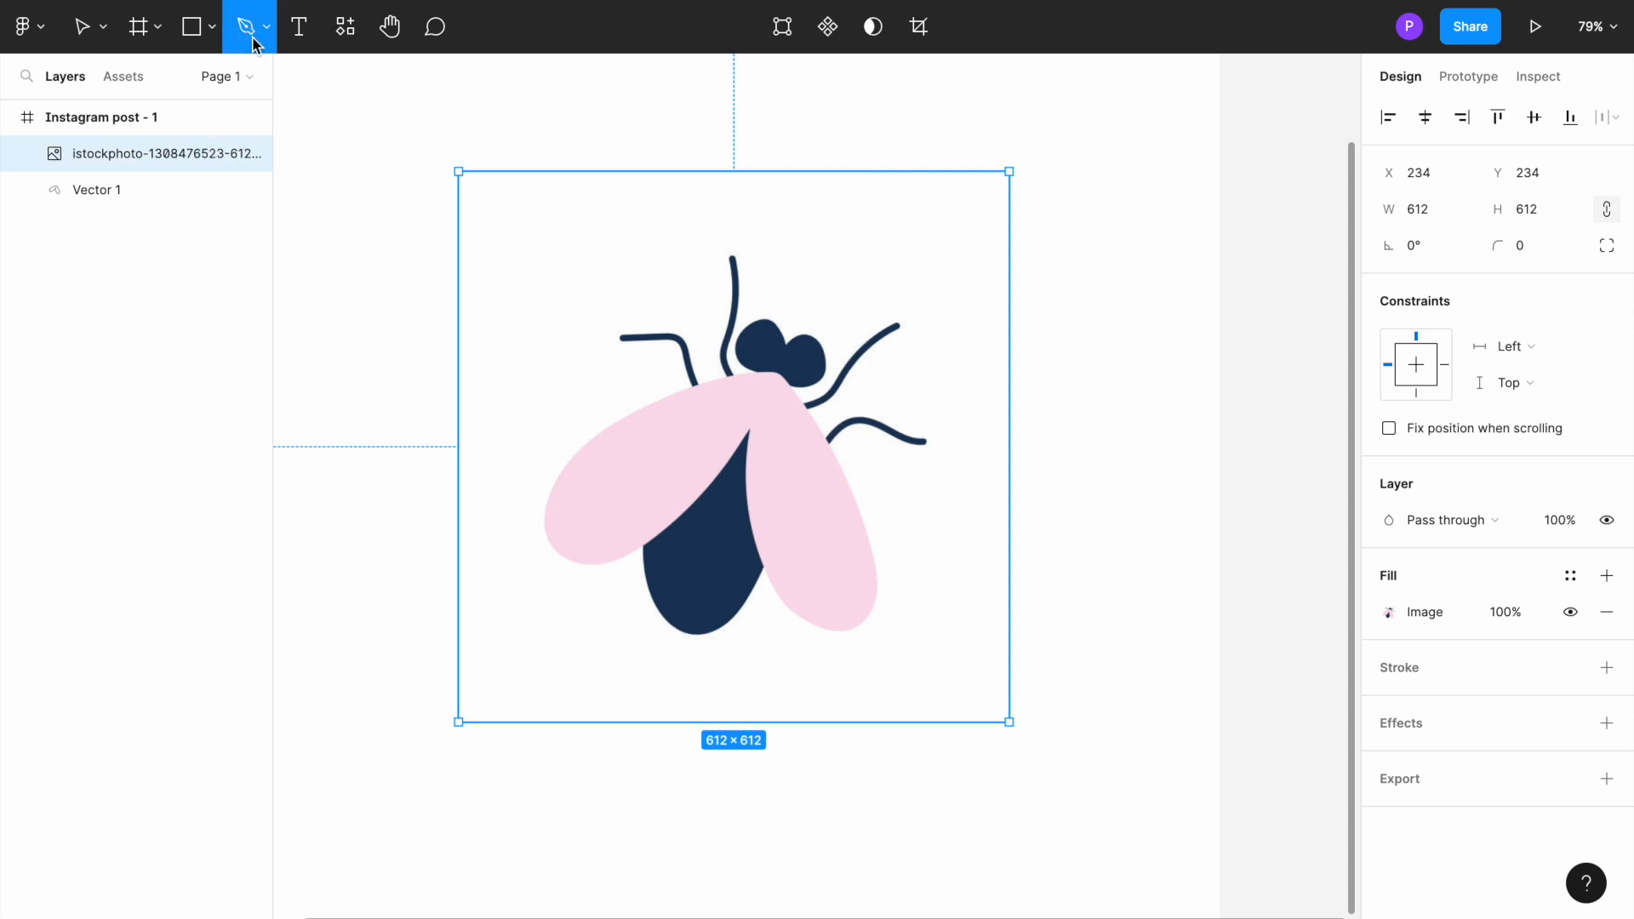
left_click(747, 430)
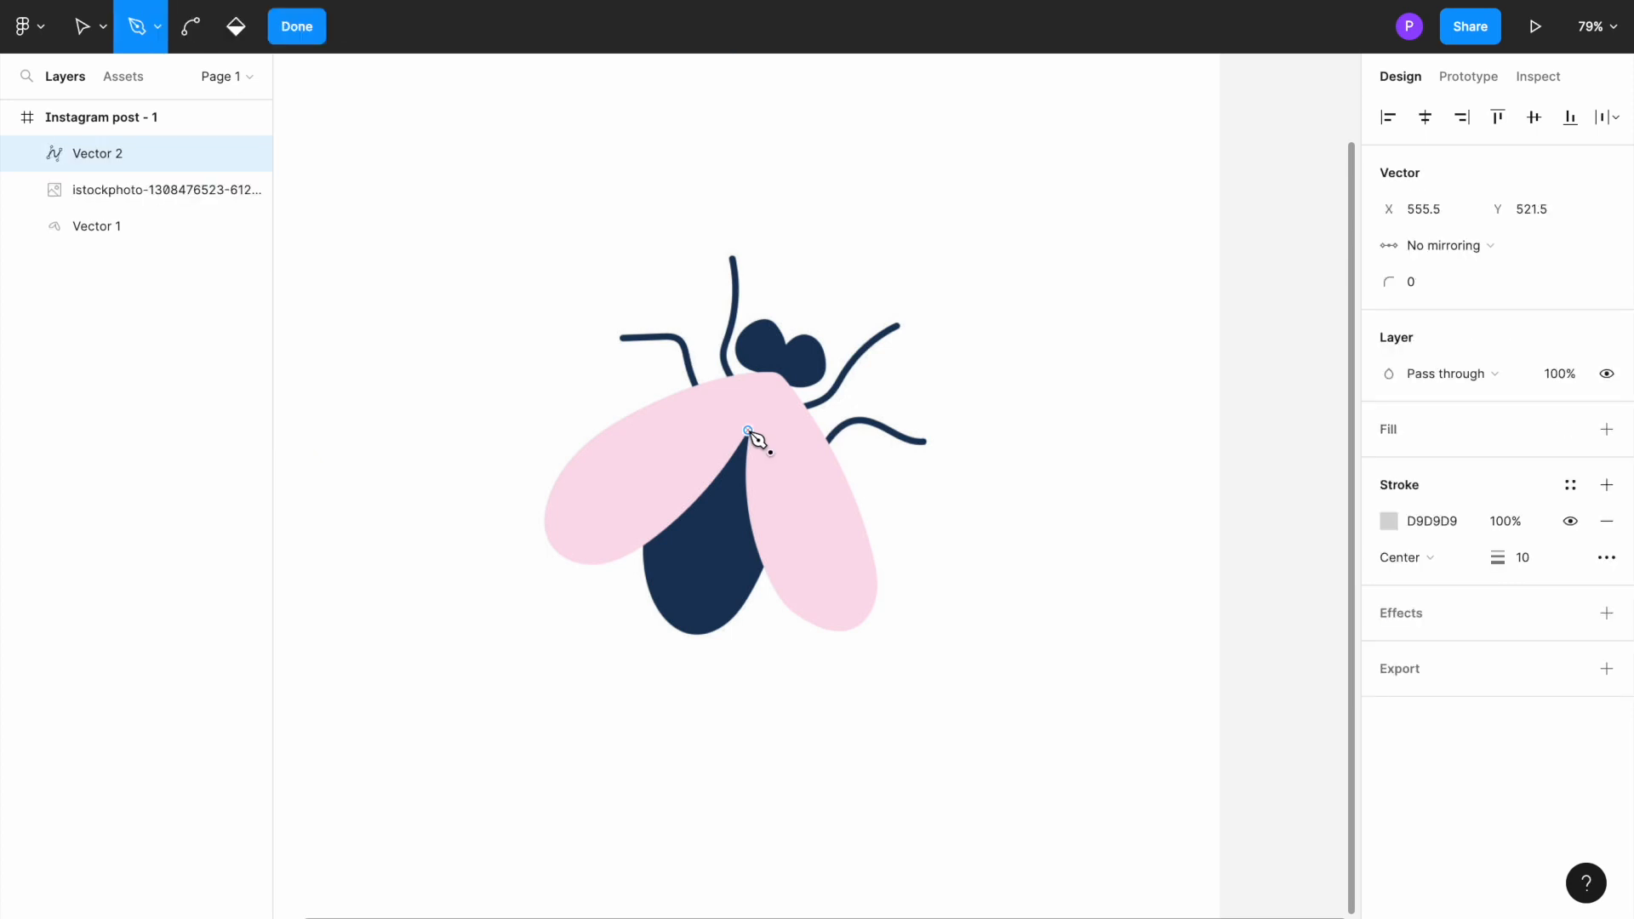
left_click(696, 502)
left_click_drag(696, 519, 691, 516)
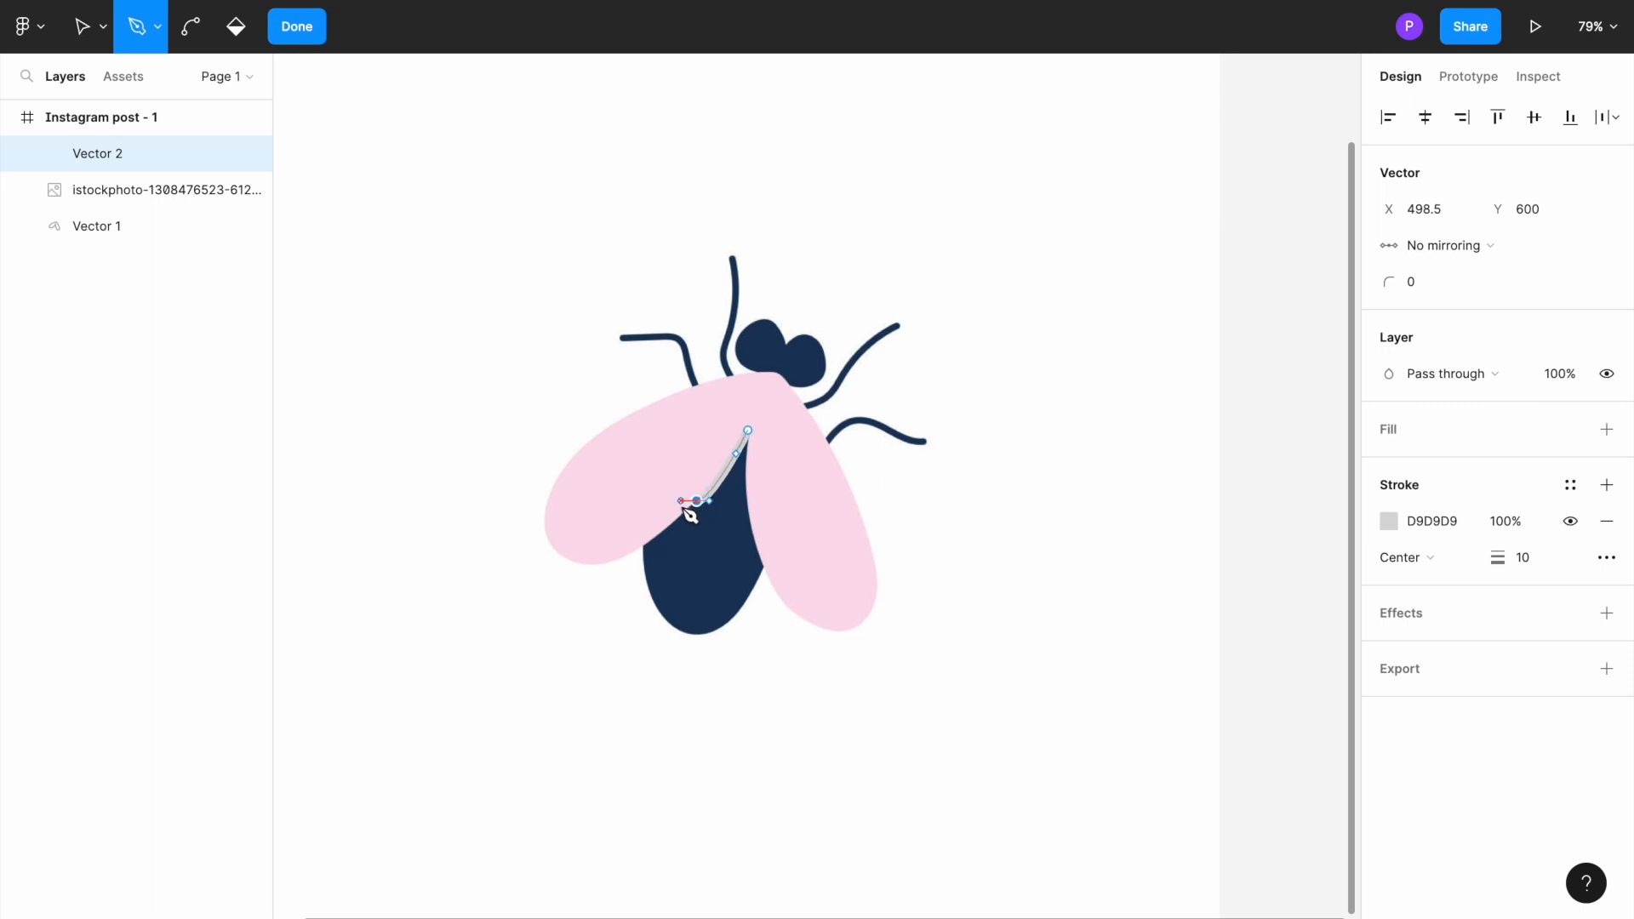
left_click_drag(645, 544, 624, 544)
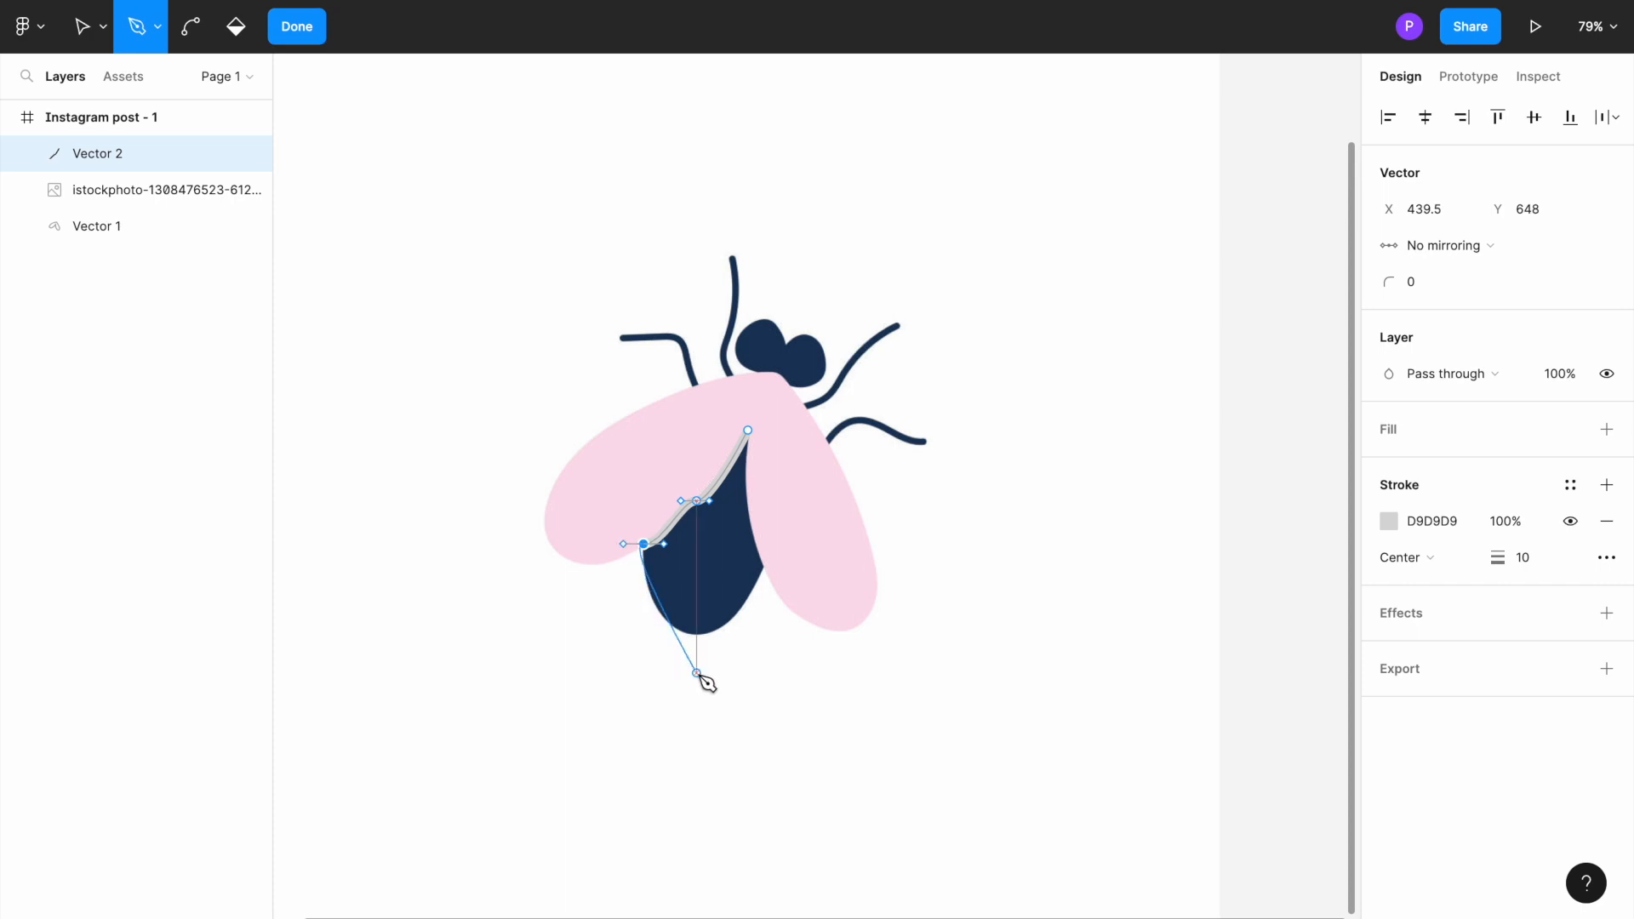
Step: Curve the path around the body's lower tip and up the right wing's inner edge, closing it at the notch between the wings
left_click(685, 632)
left_click_drag(691, 636, 720, 635)
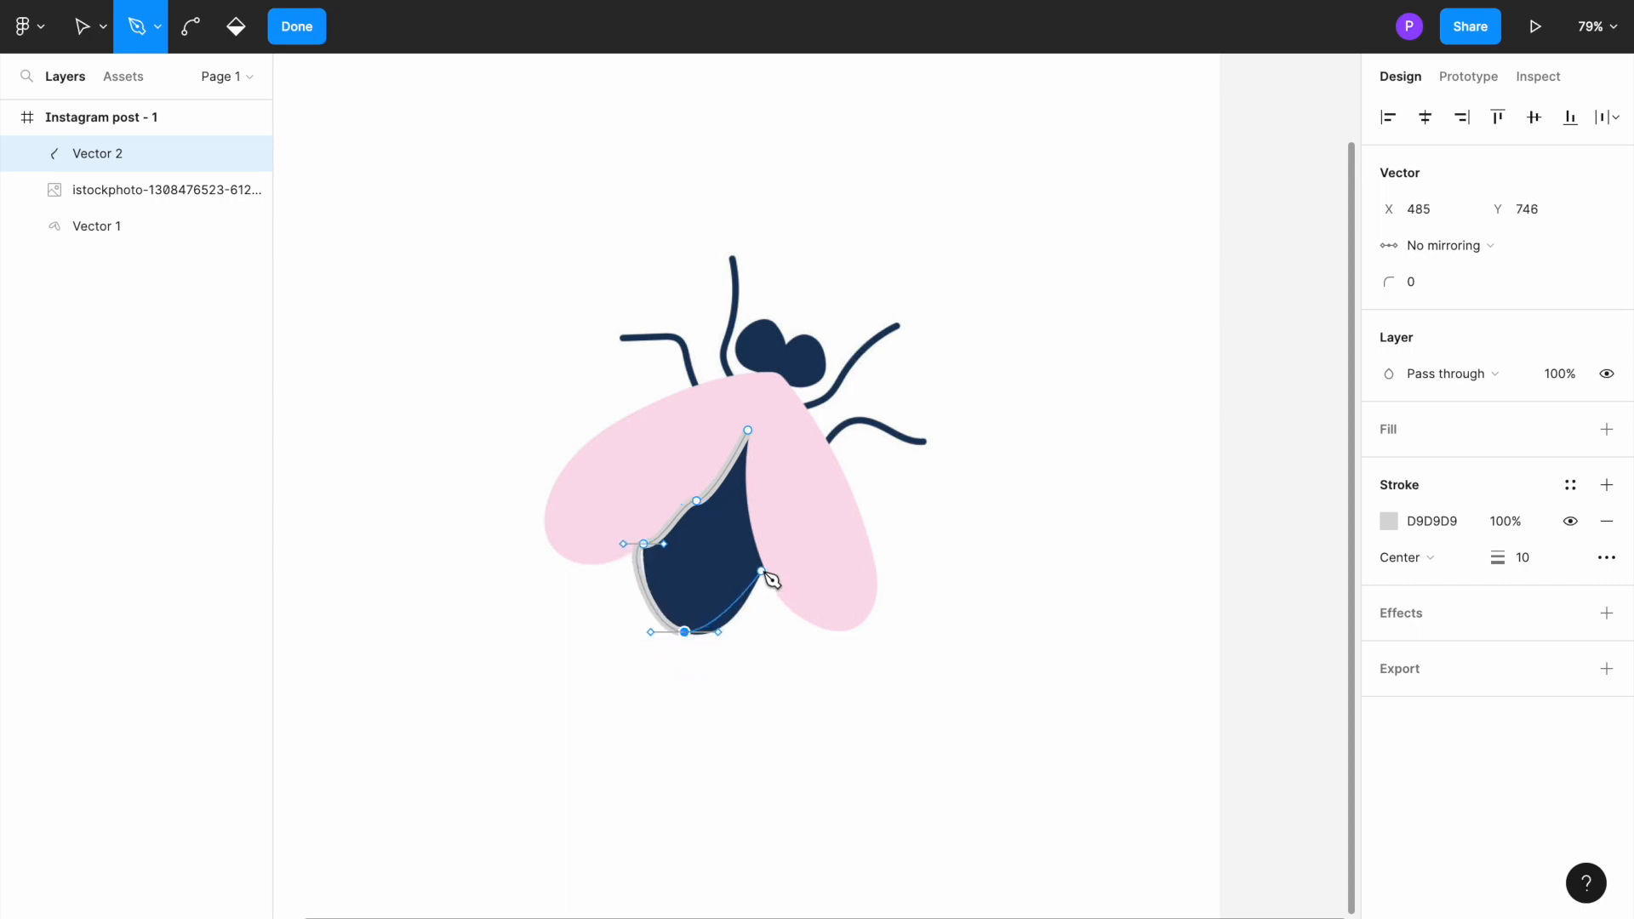
left_click(763, 568)
left_click_drag(763, 567, 763, 529)
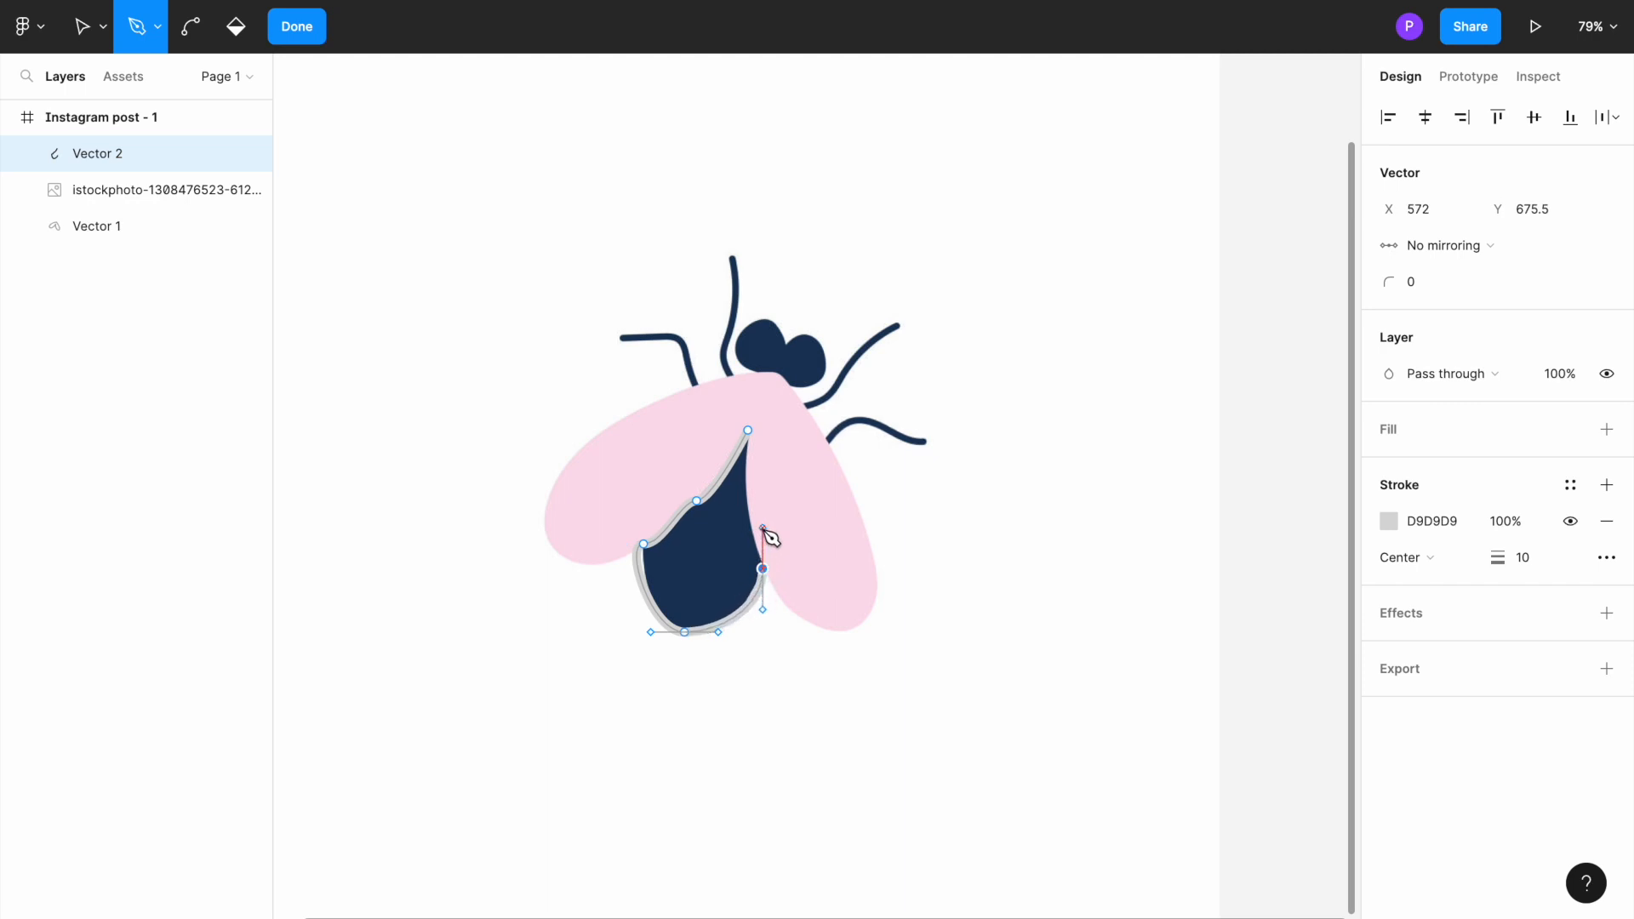
left_click(749, 432)
key("ctrl+z")
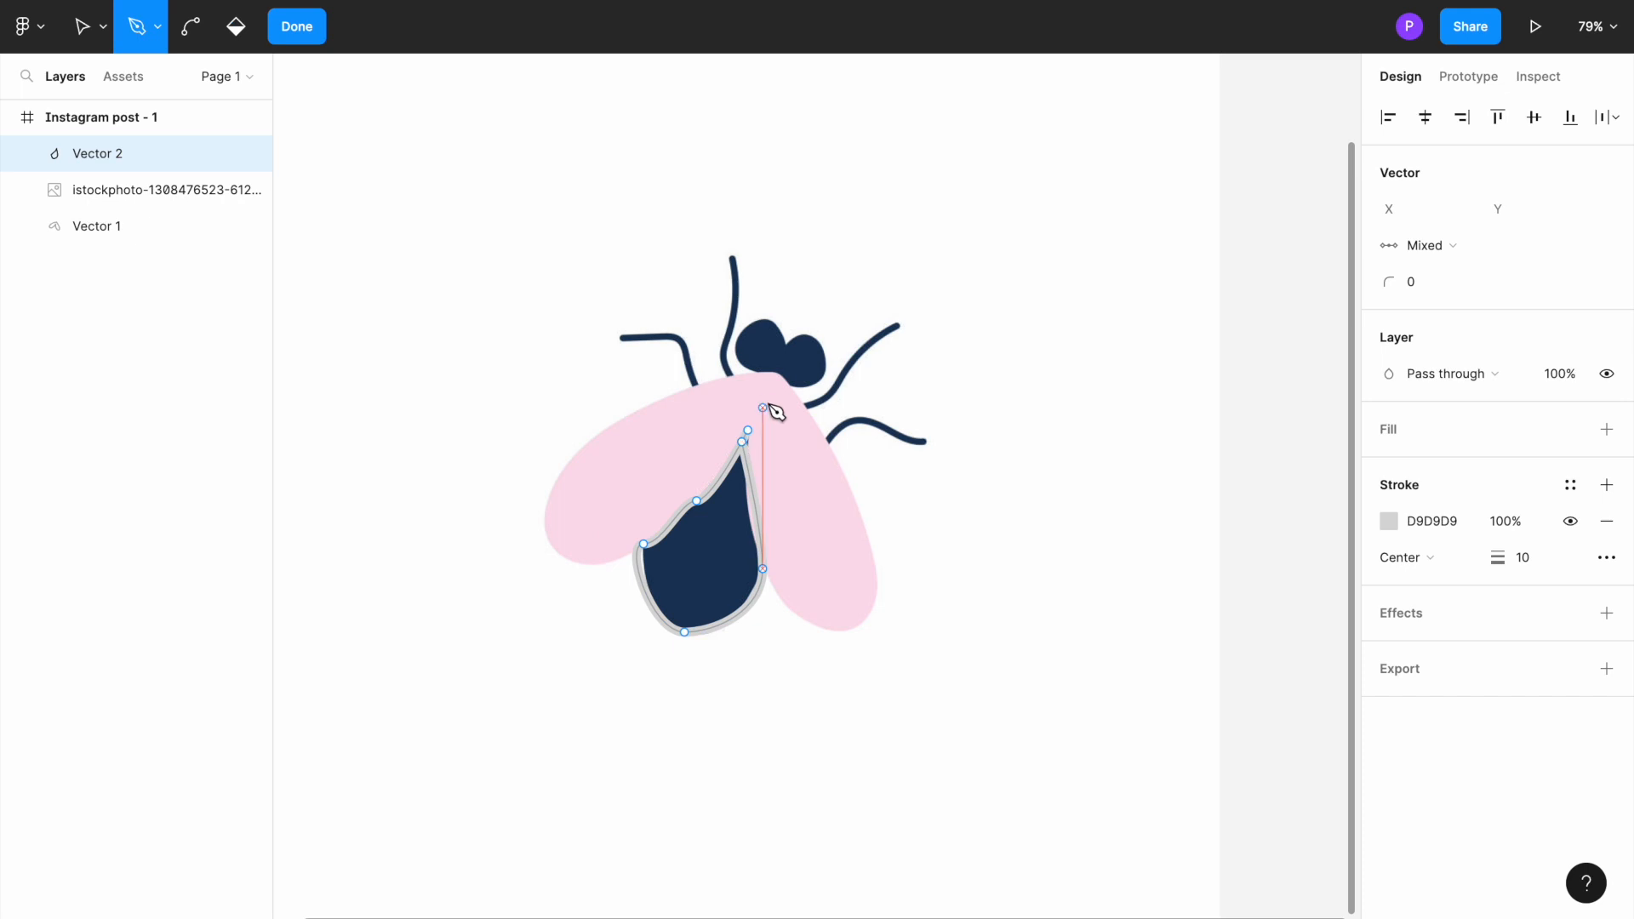
left_click(749, 431)
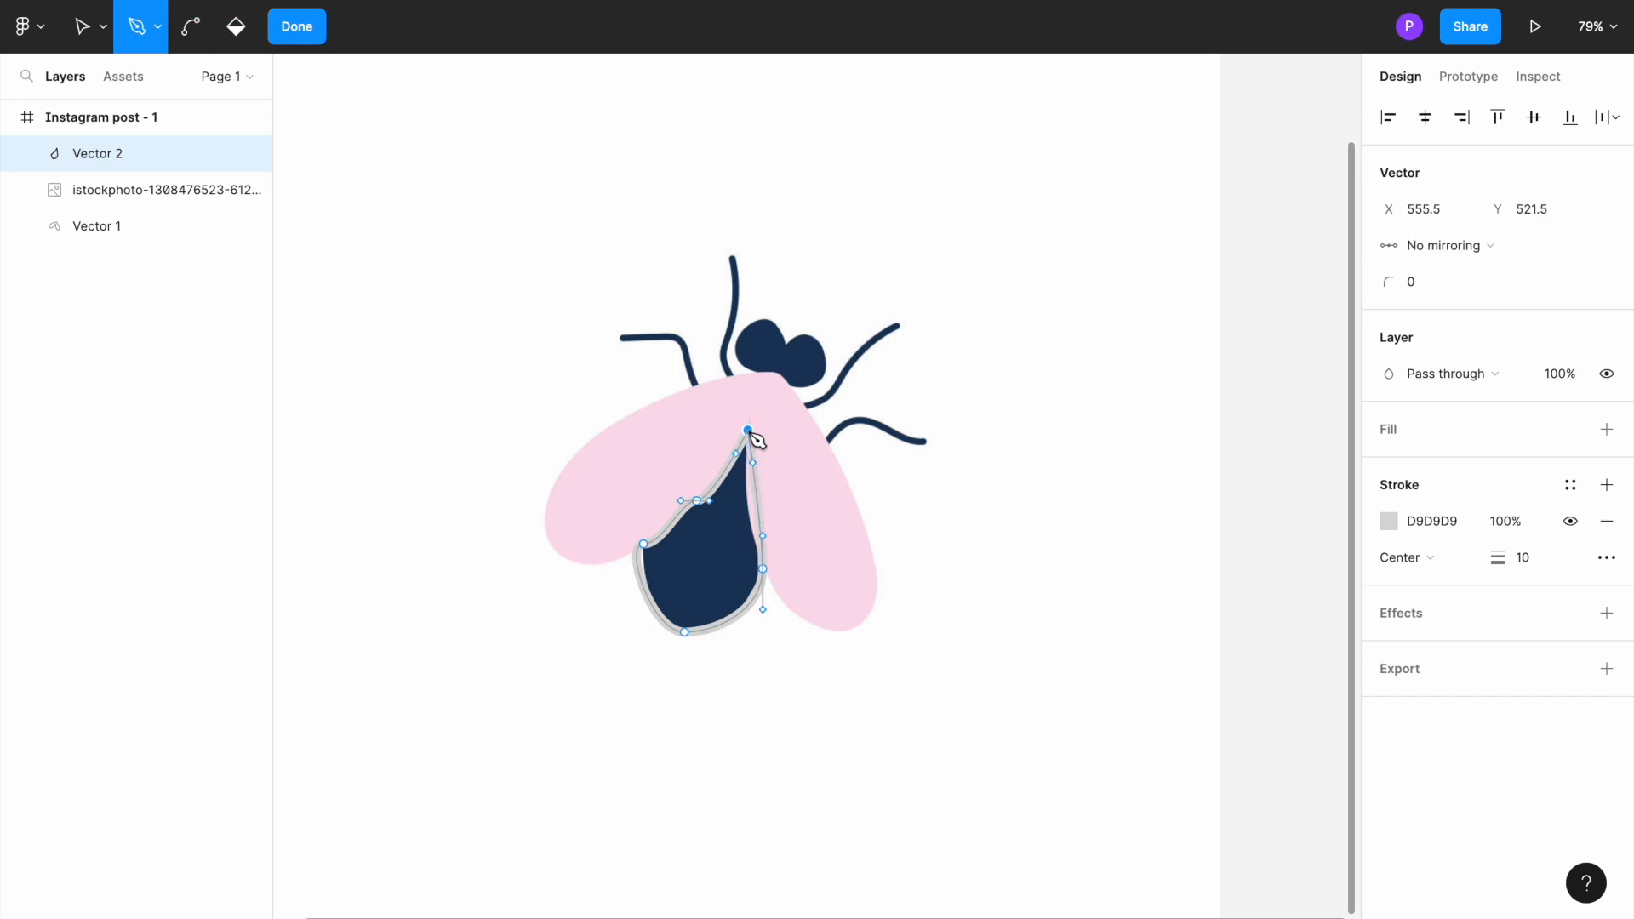
left_click_drag(751, 434, 766, 433)
left_click(763, 430)
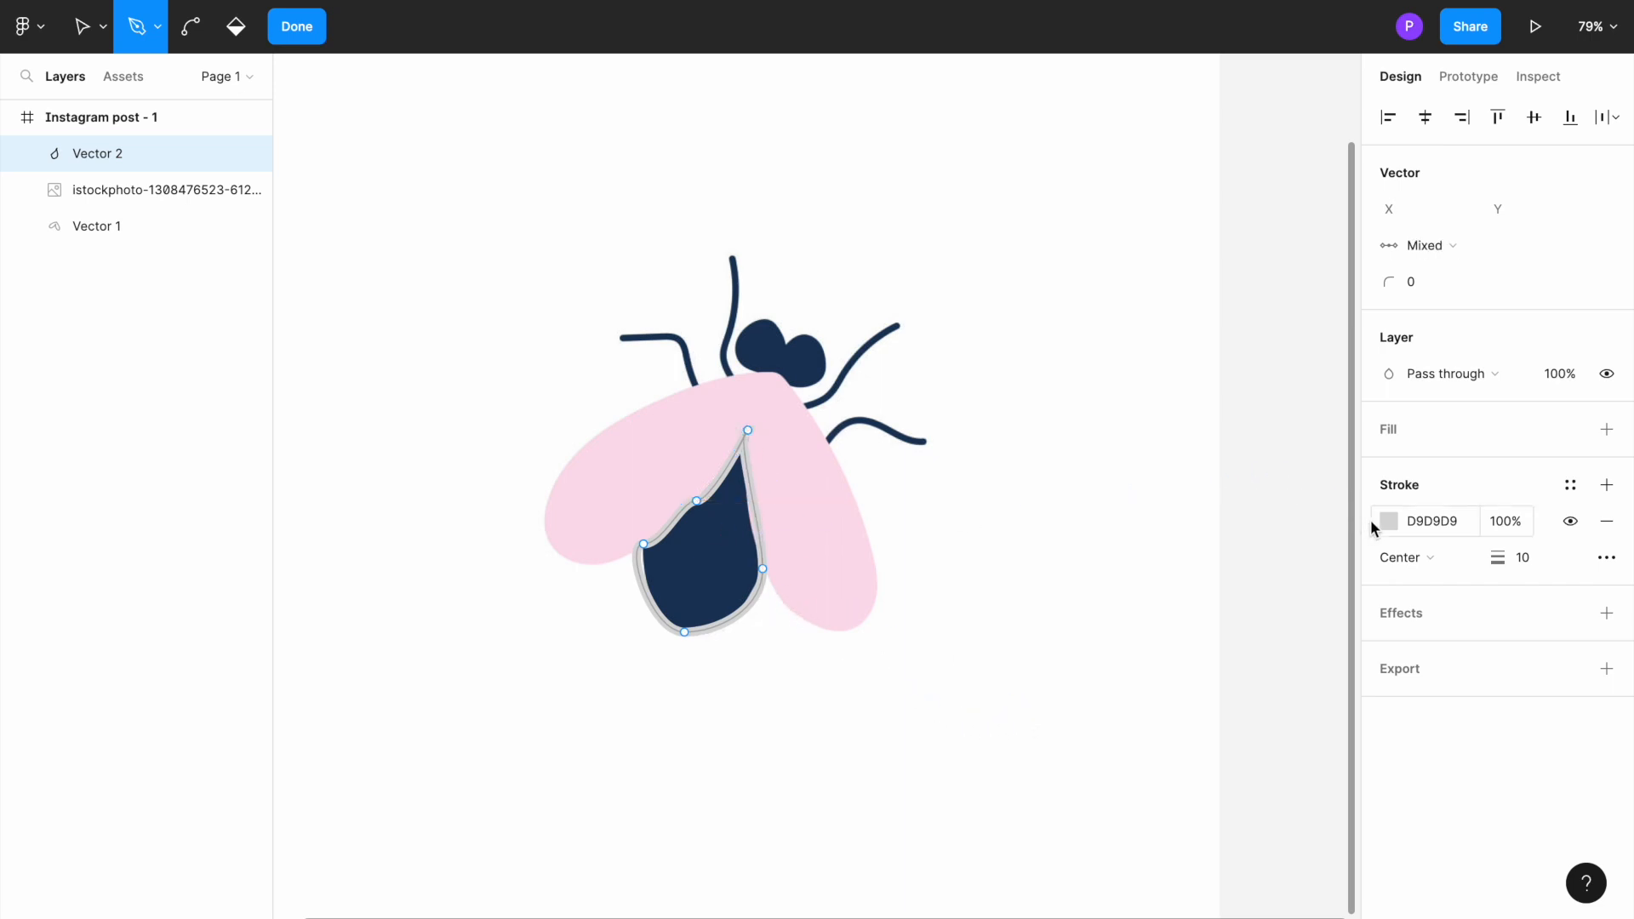
Step: Add a fill to the body shape and change it to the dark blue-black 181D29
left_click(1607, 430)
left_click(1388, 464)
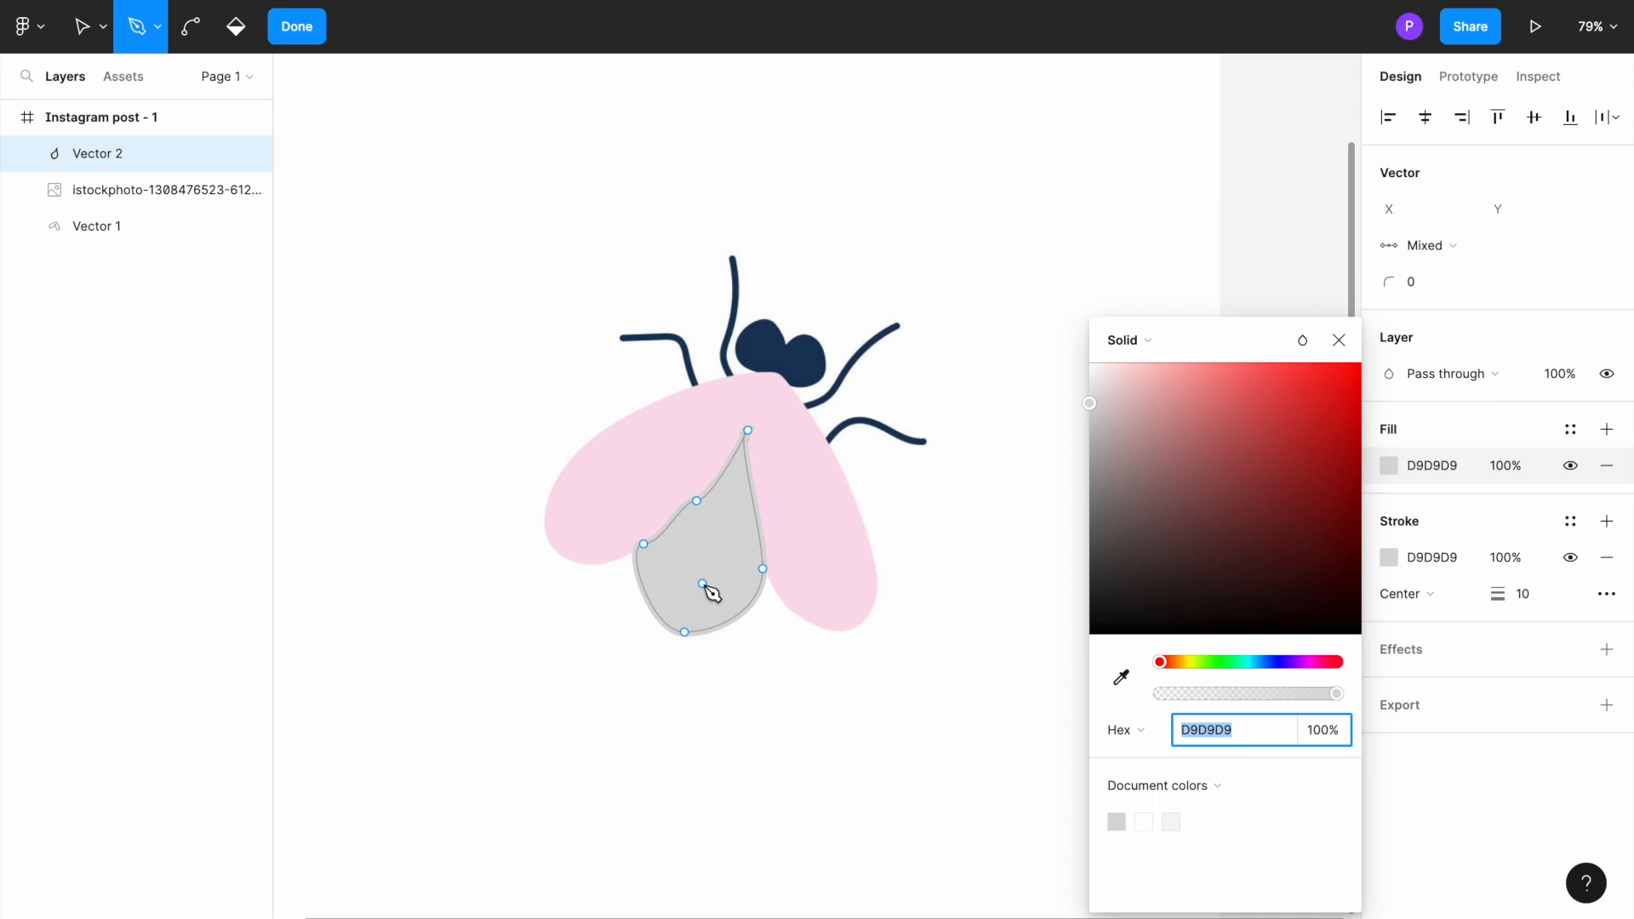
left_click(1437, 422)
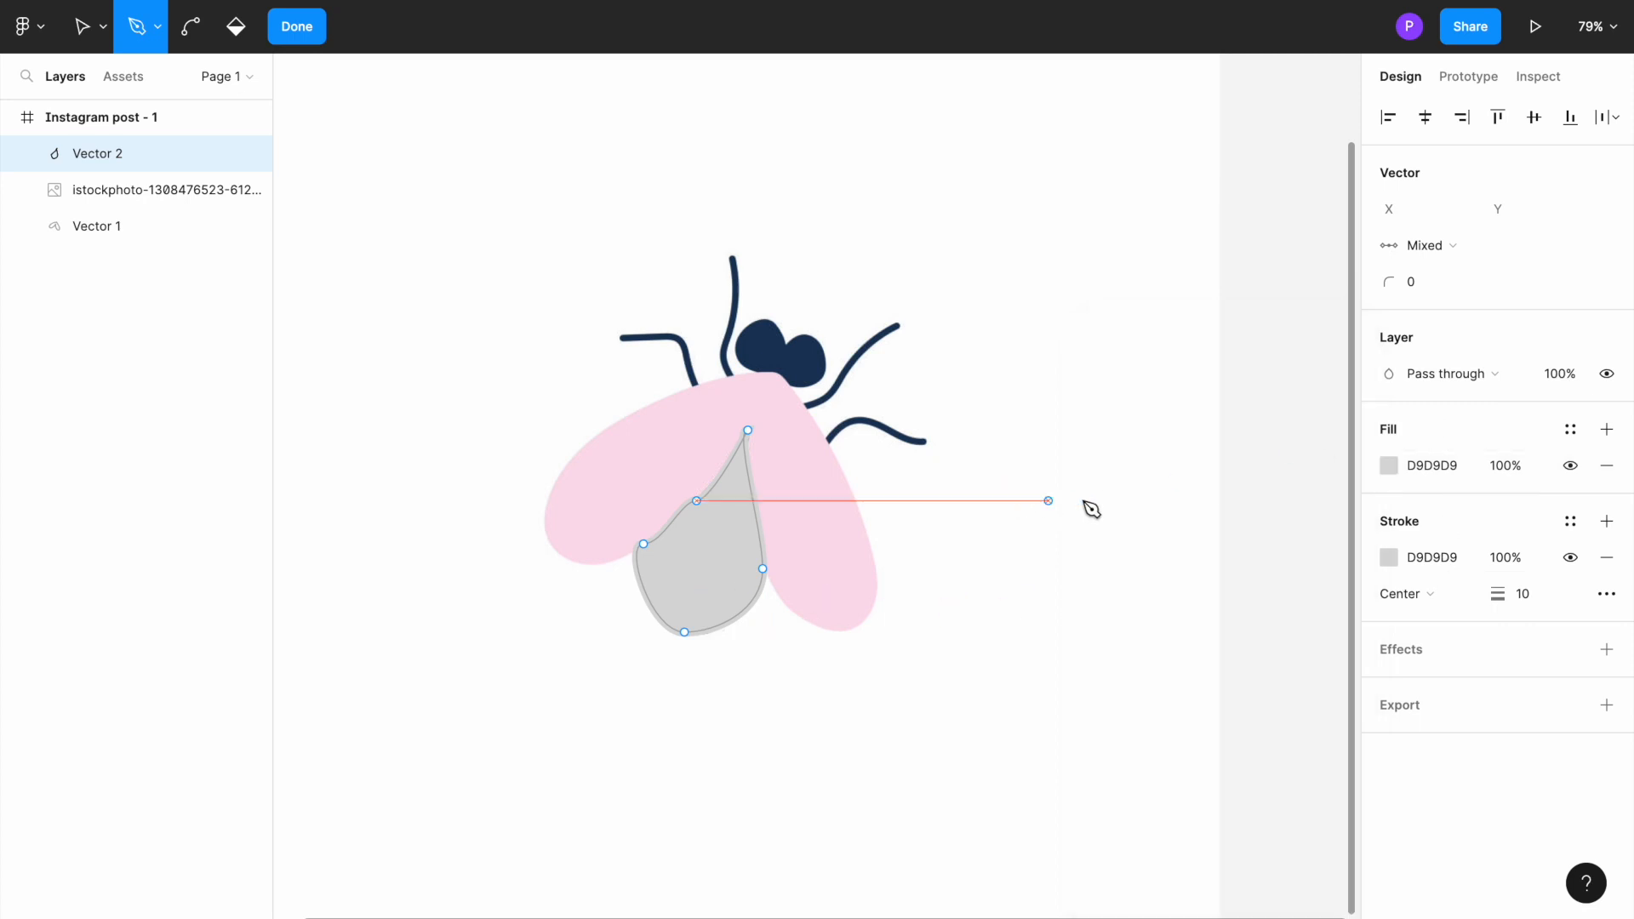
left_click(1387, 465)
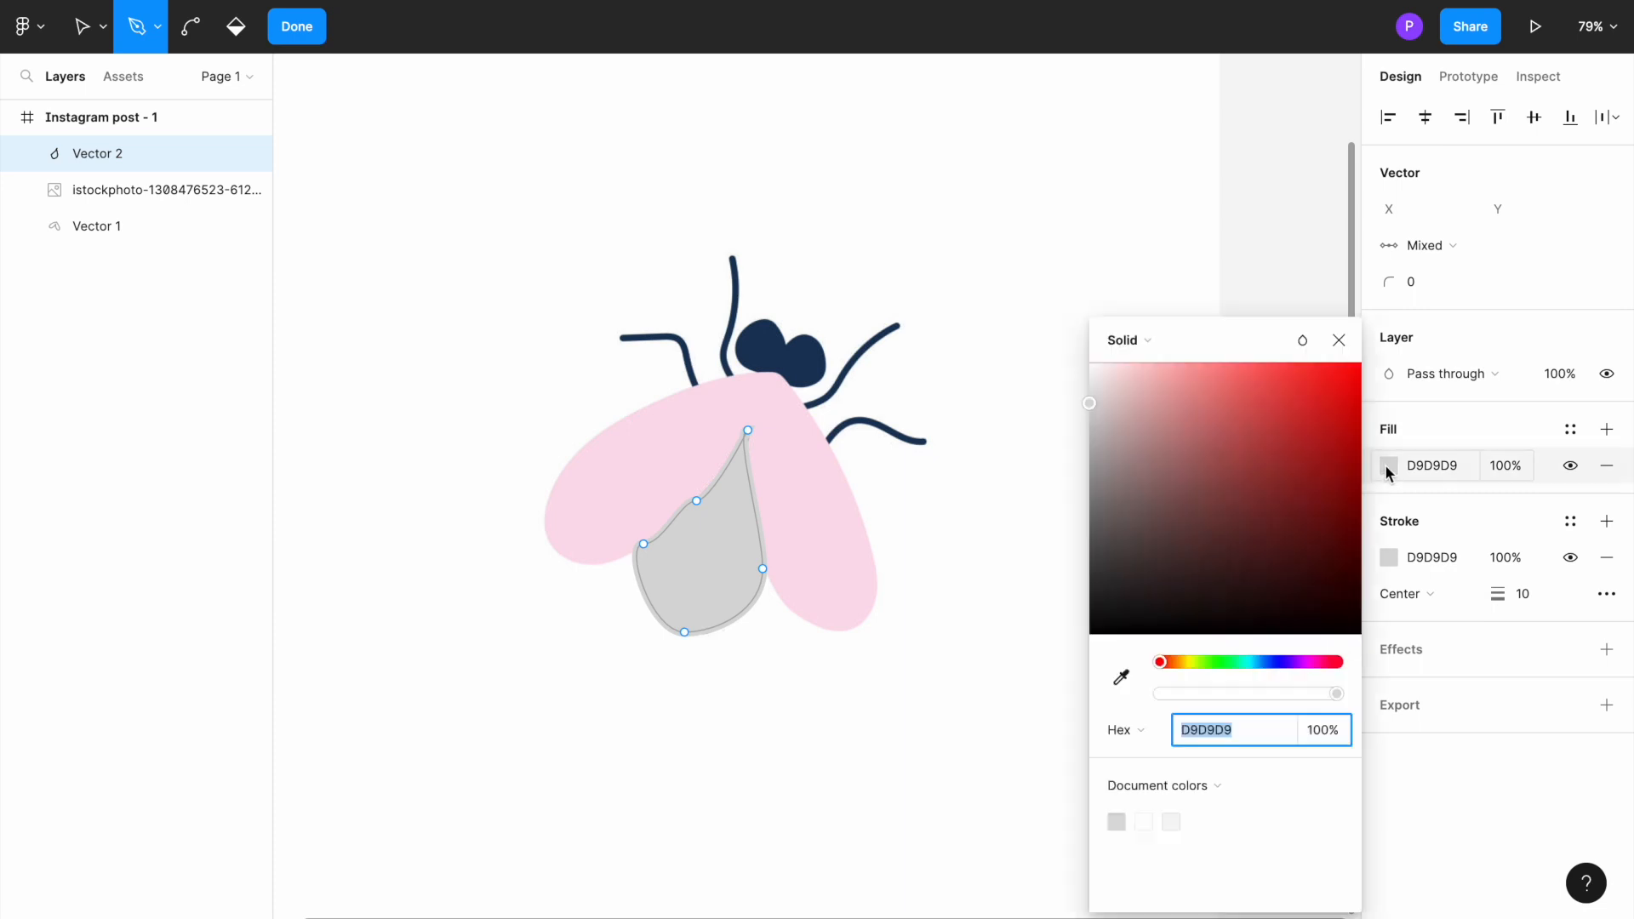
left_click(1270, 663)
mouse_move(1234, 608)
left_mouse_down()
mouse_move(1183, 519)
mouse_move(1123, 570)
mouse_move(1088, 528)
mouse_move(1151, 608)
mouse_move(1202, 590)
left_mouse_up()
Step: Set the body shape's stroke to 181D29 by sampling its fill colour
left_click(1388, 556)
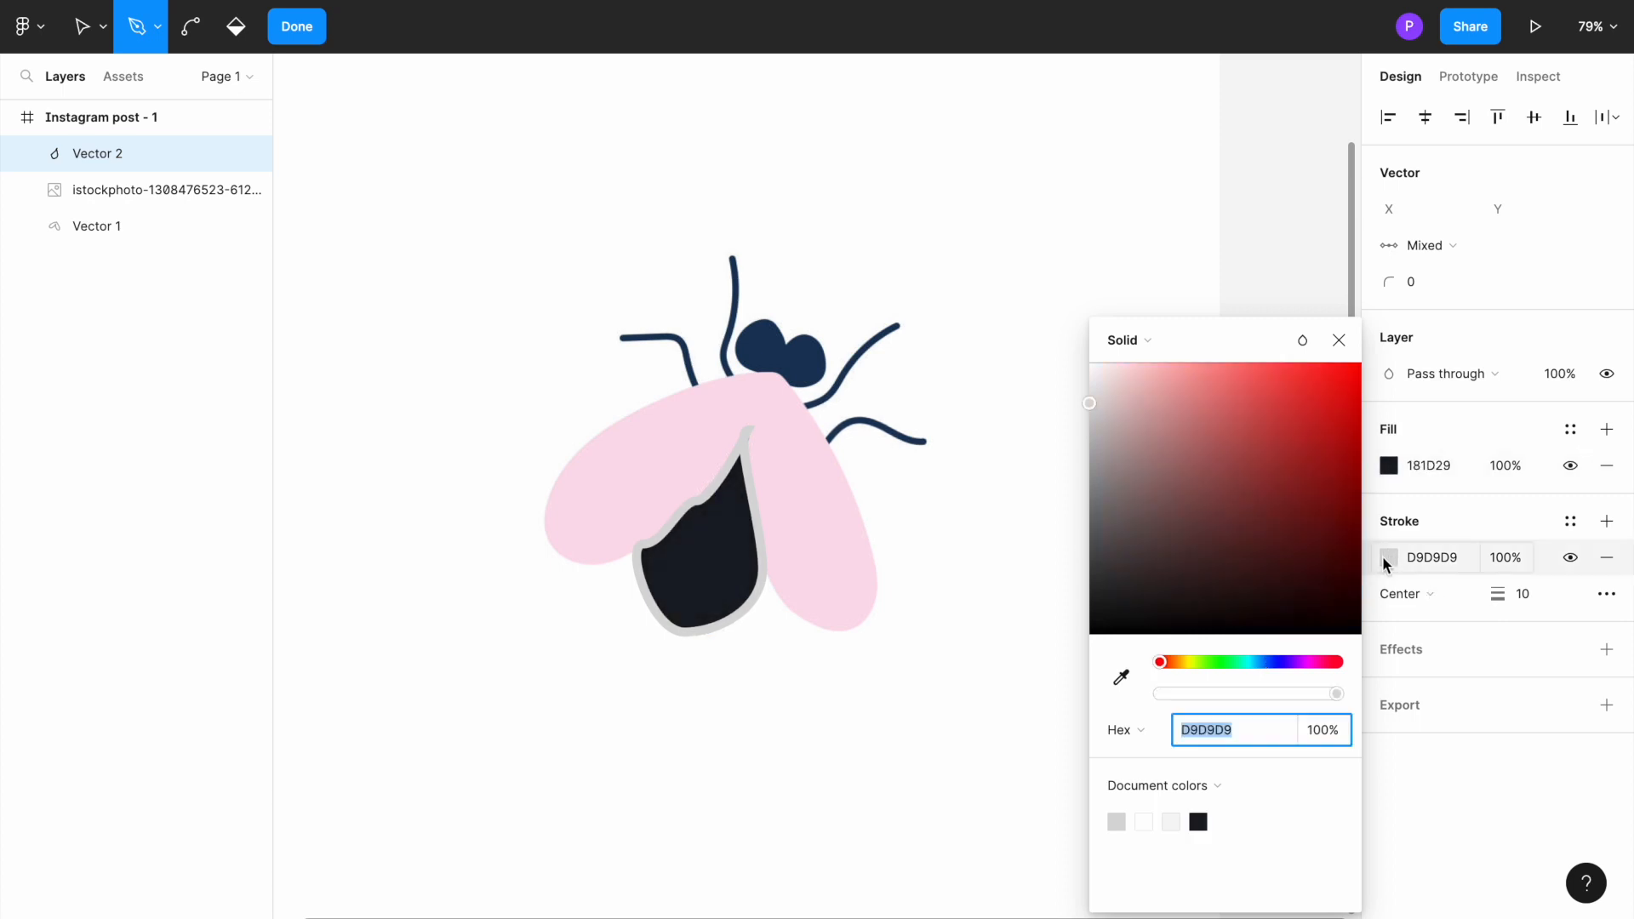
left_click(1122, 681)
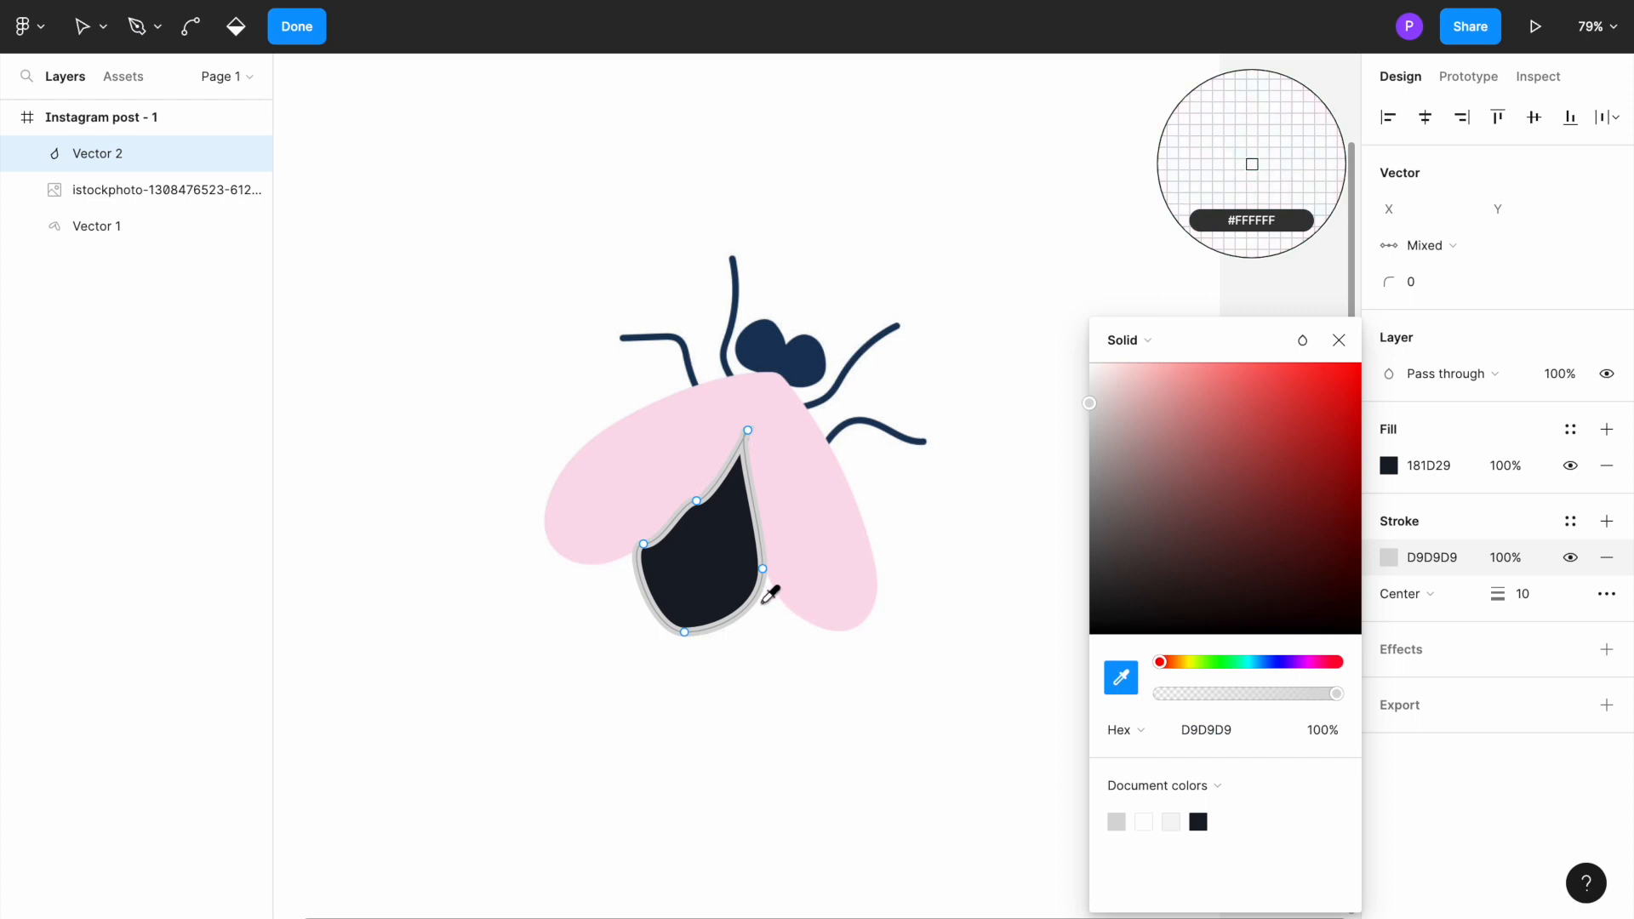
left_click(733, 576)
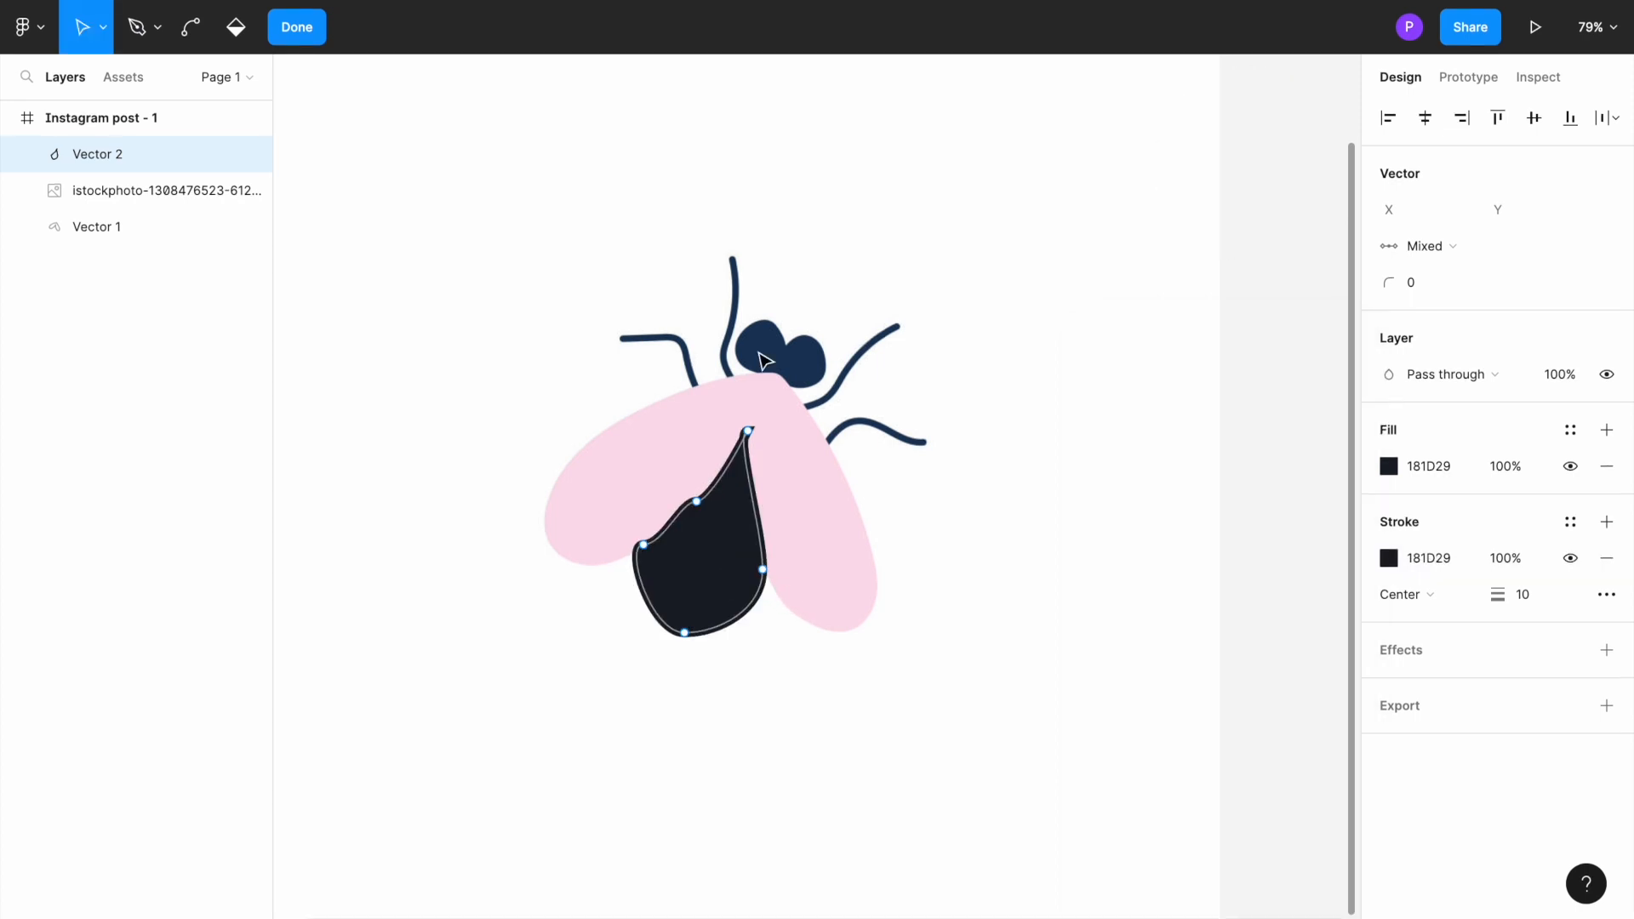
Step: Leave path editing and bring the reference fly image in front of the body shape
key("Escape")
left_click(766, 356)
right_click(765, 356)
mouse_move(813, 419)
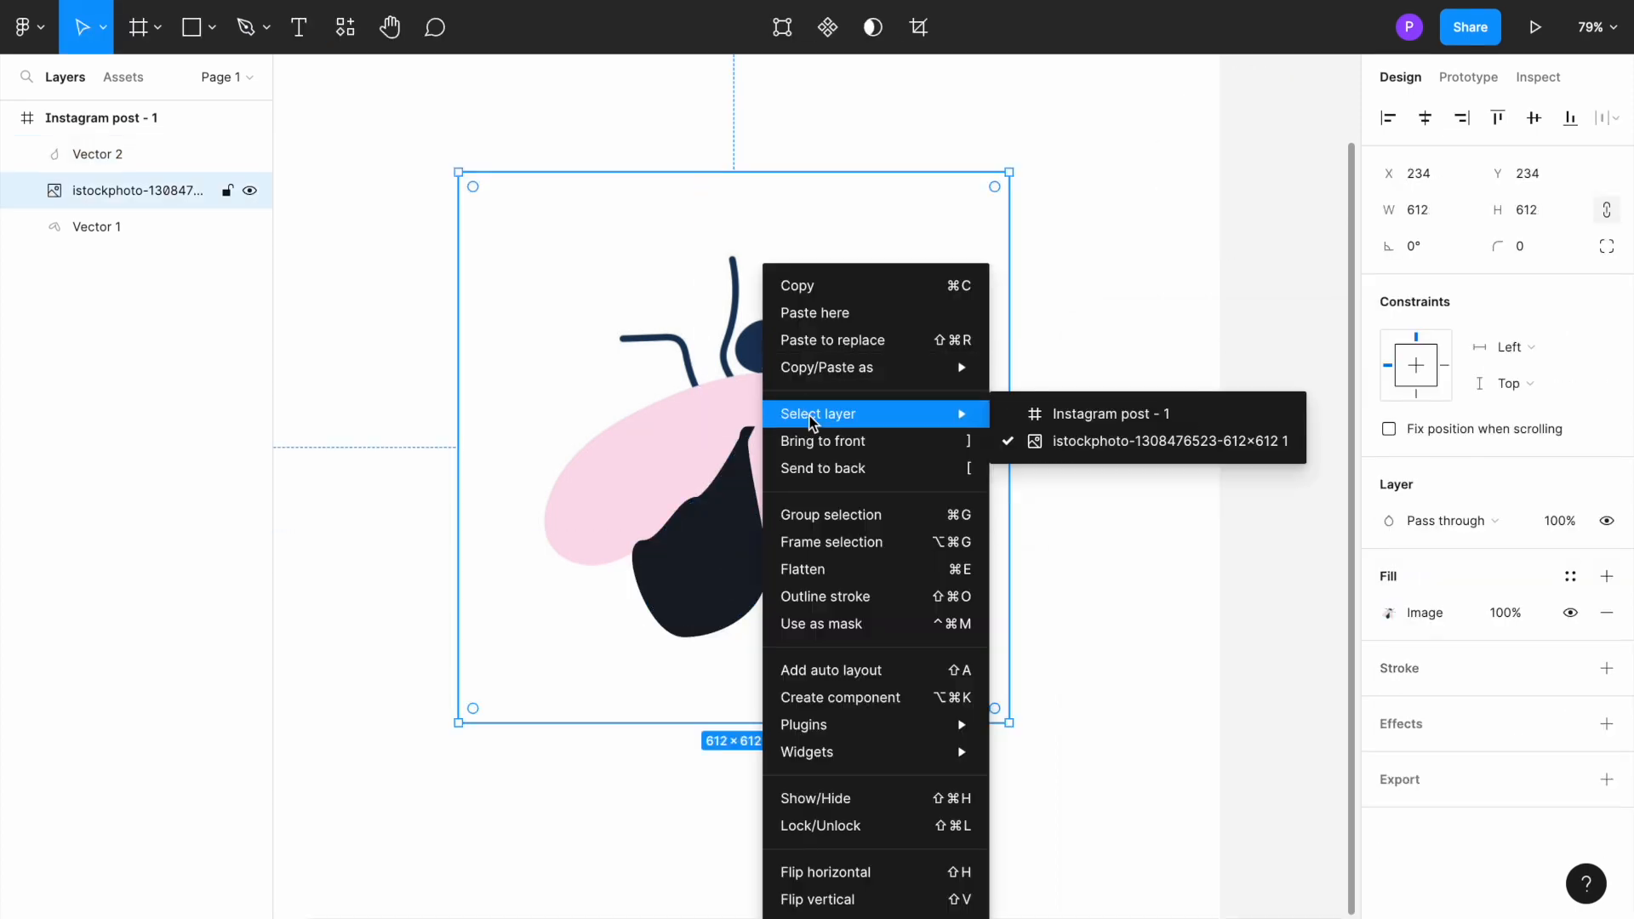
left_click(820, 441)
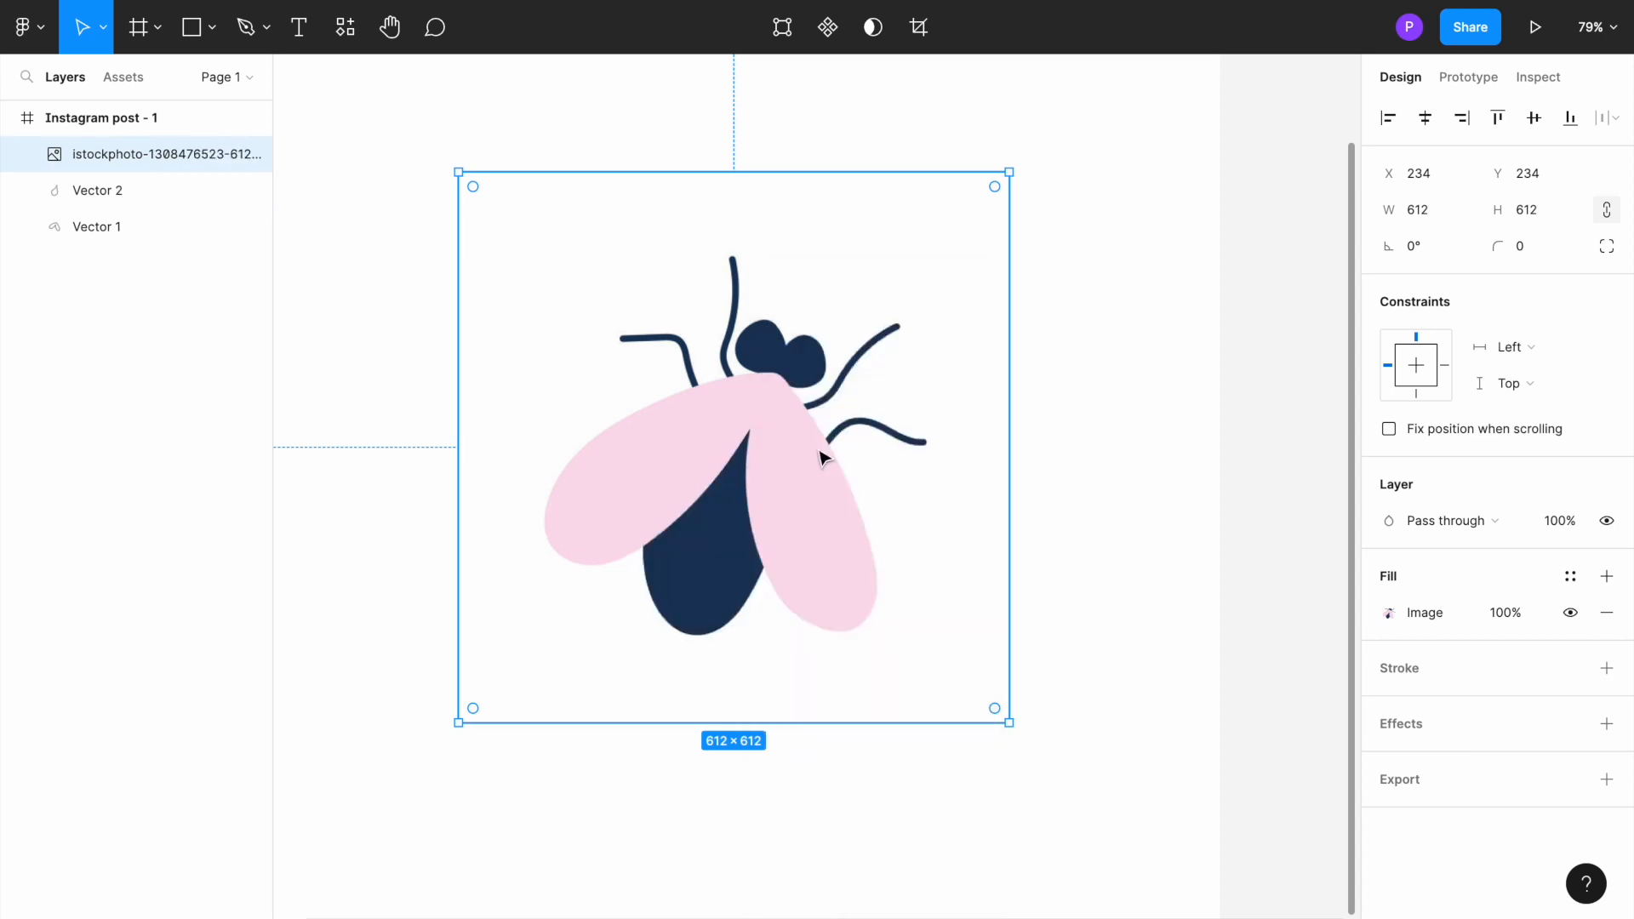
Step: Start a Pen path on the head with a straight segment running left along its lower edge, where it meets the wings
scroll(783, 325, "up", 5)
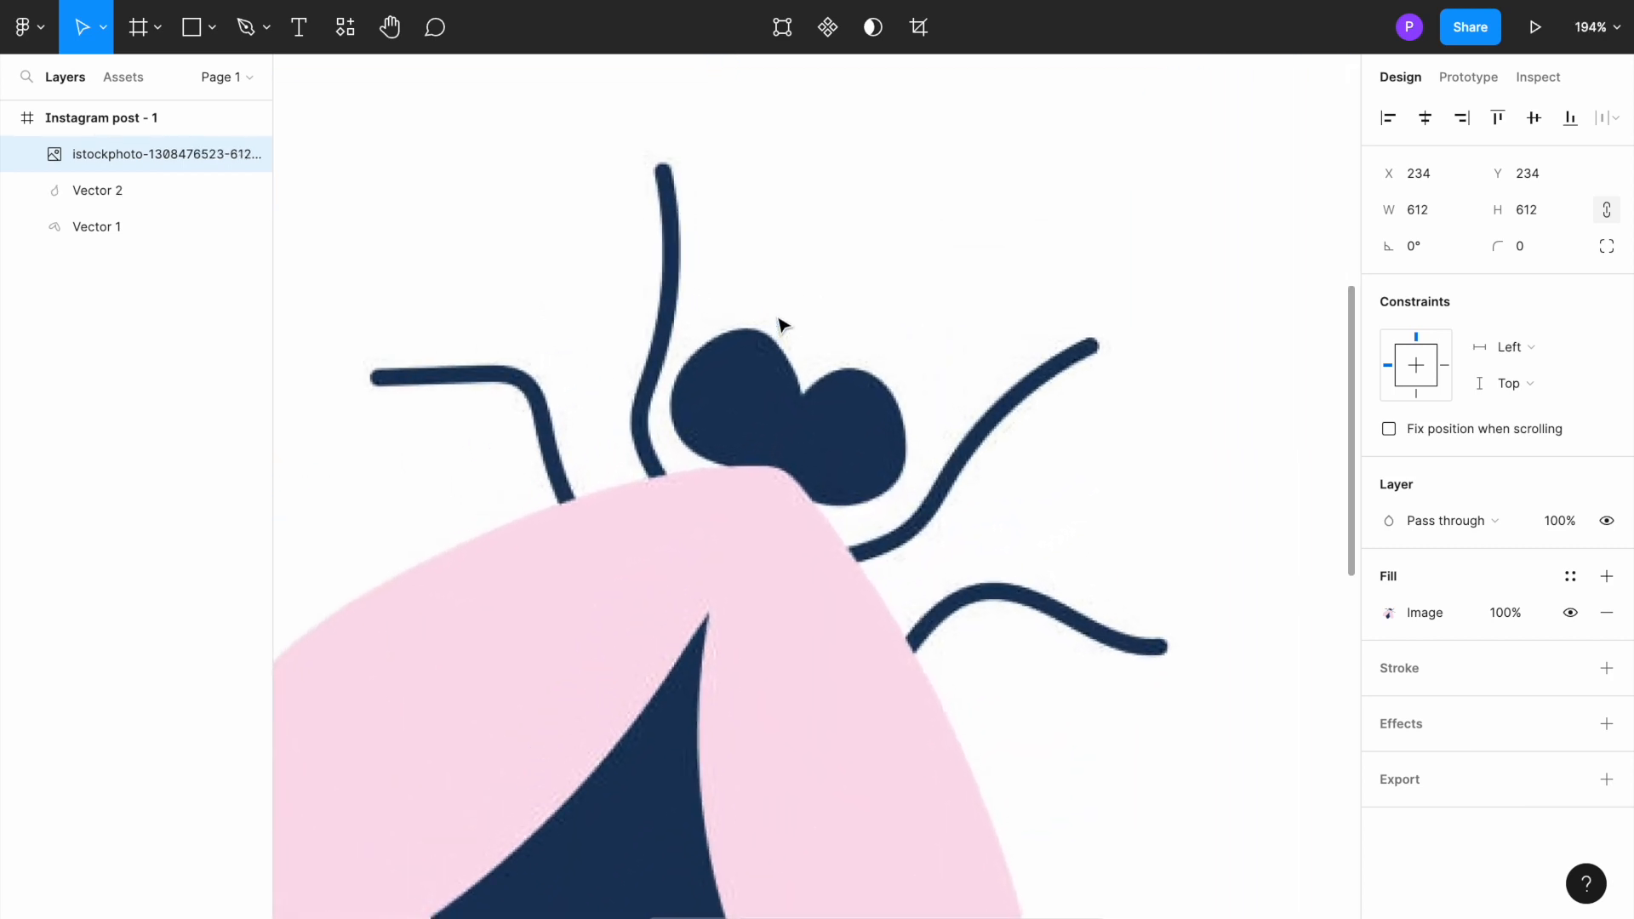
scroll(779, 325, "up", 4)
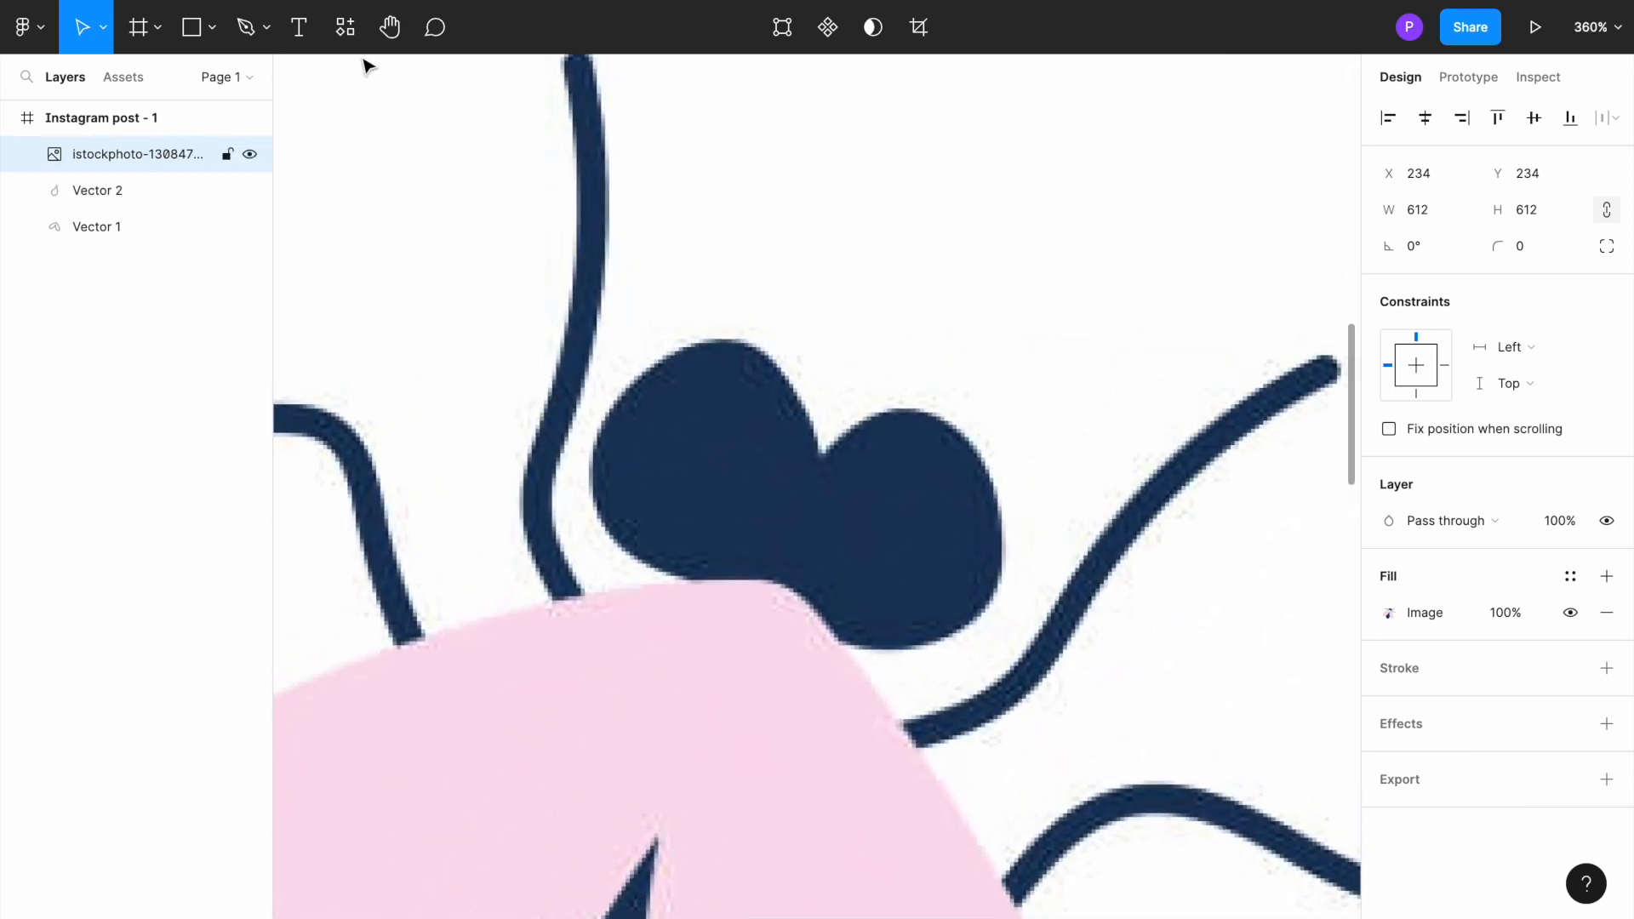
left_click(261, 31)
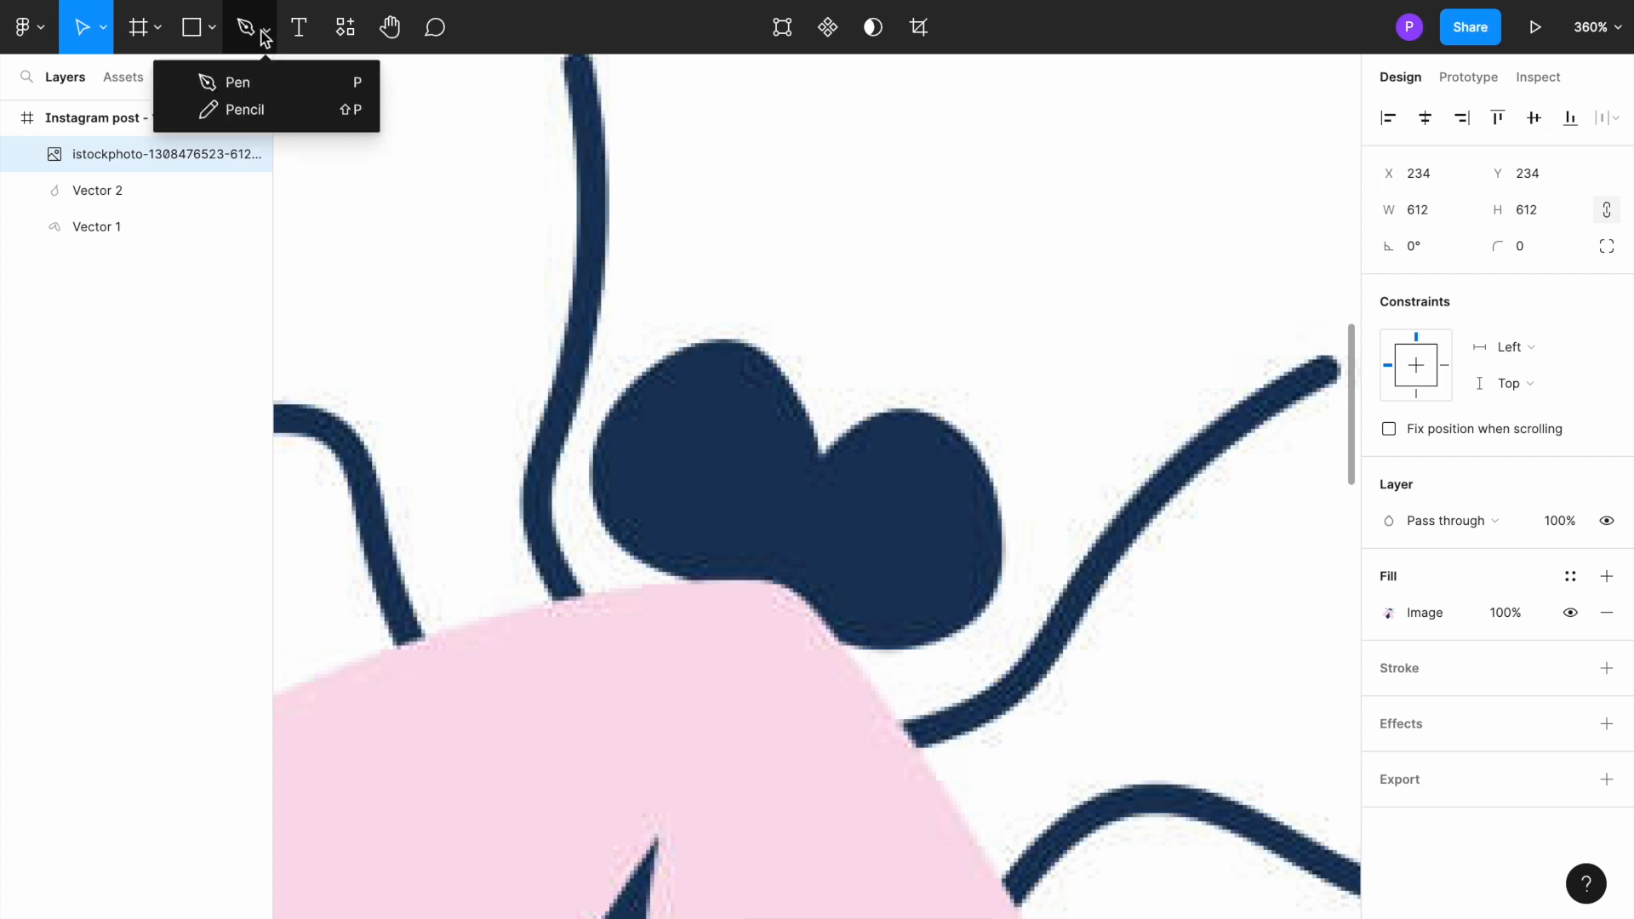
left_click(267, 75)
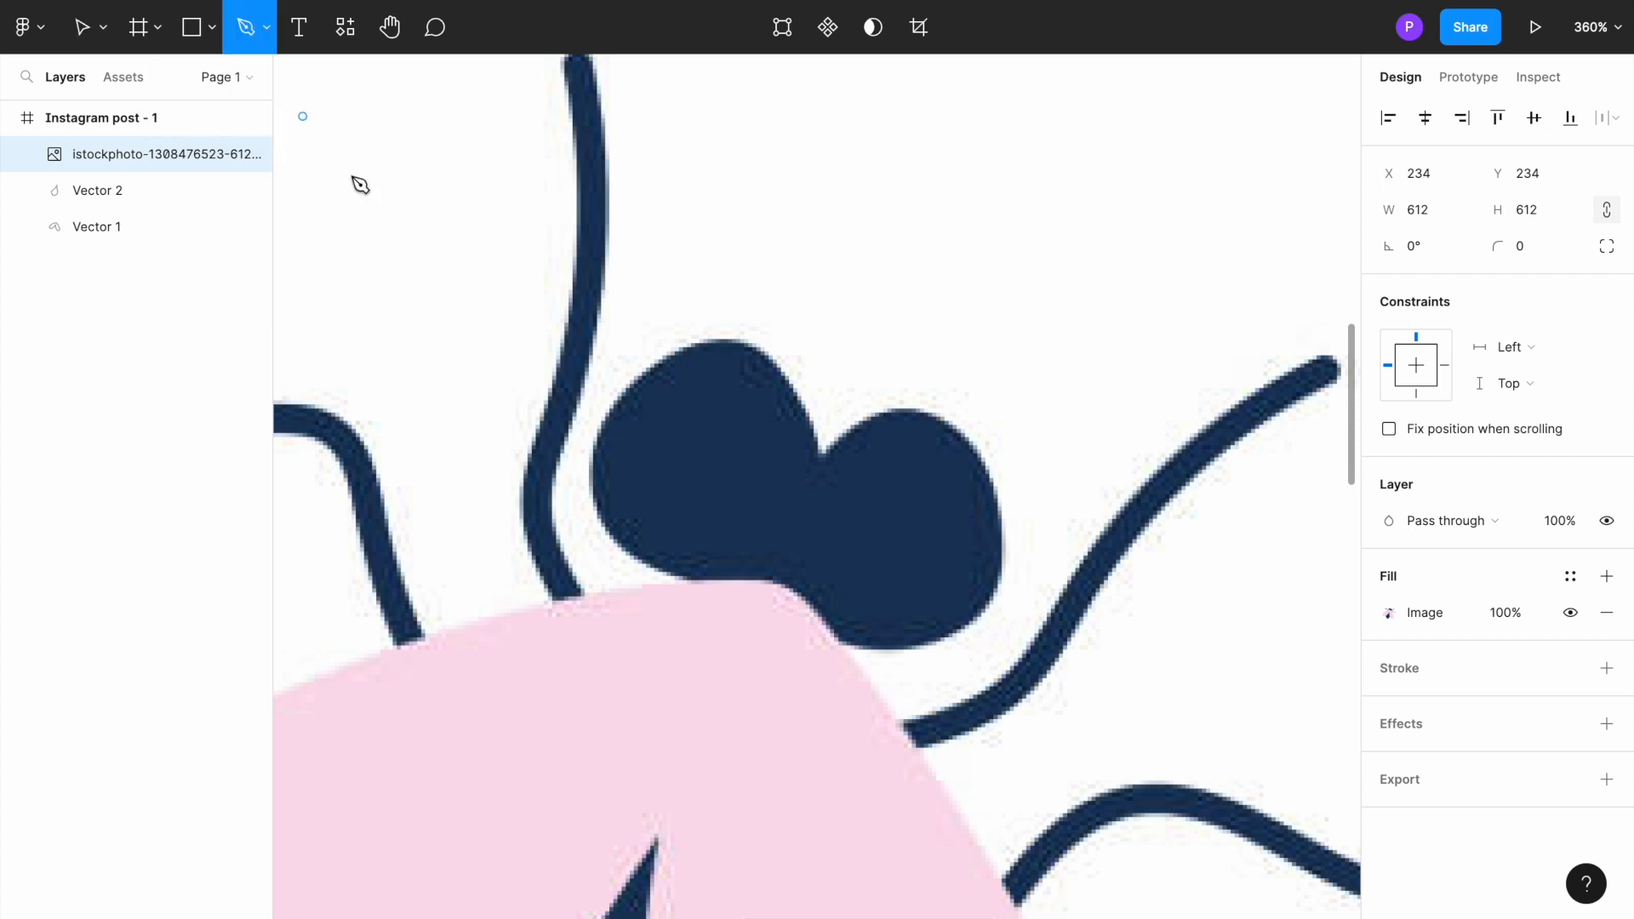
left_click(775, 579)
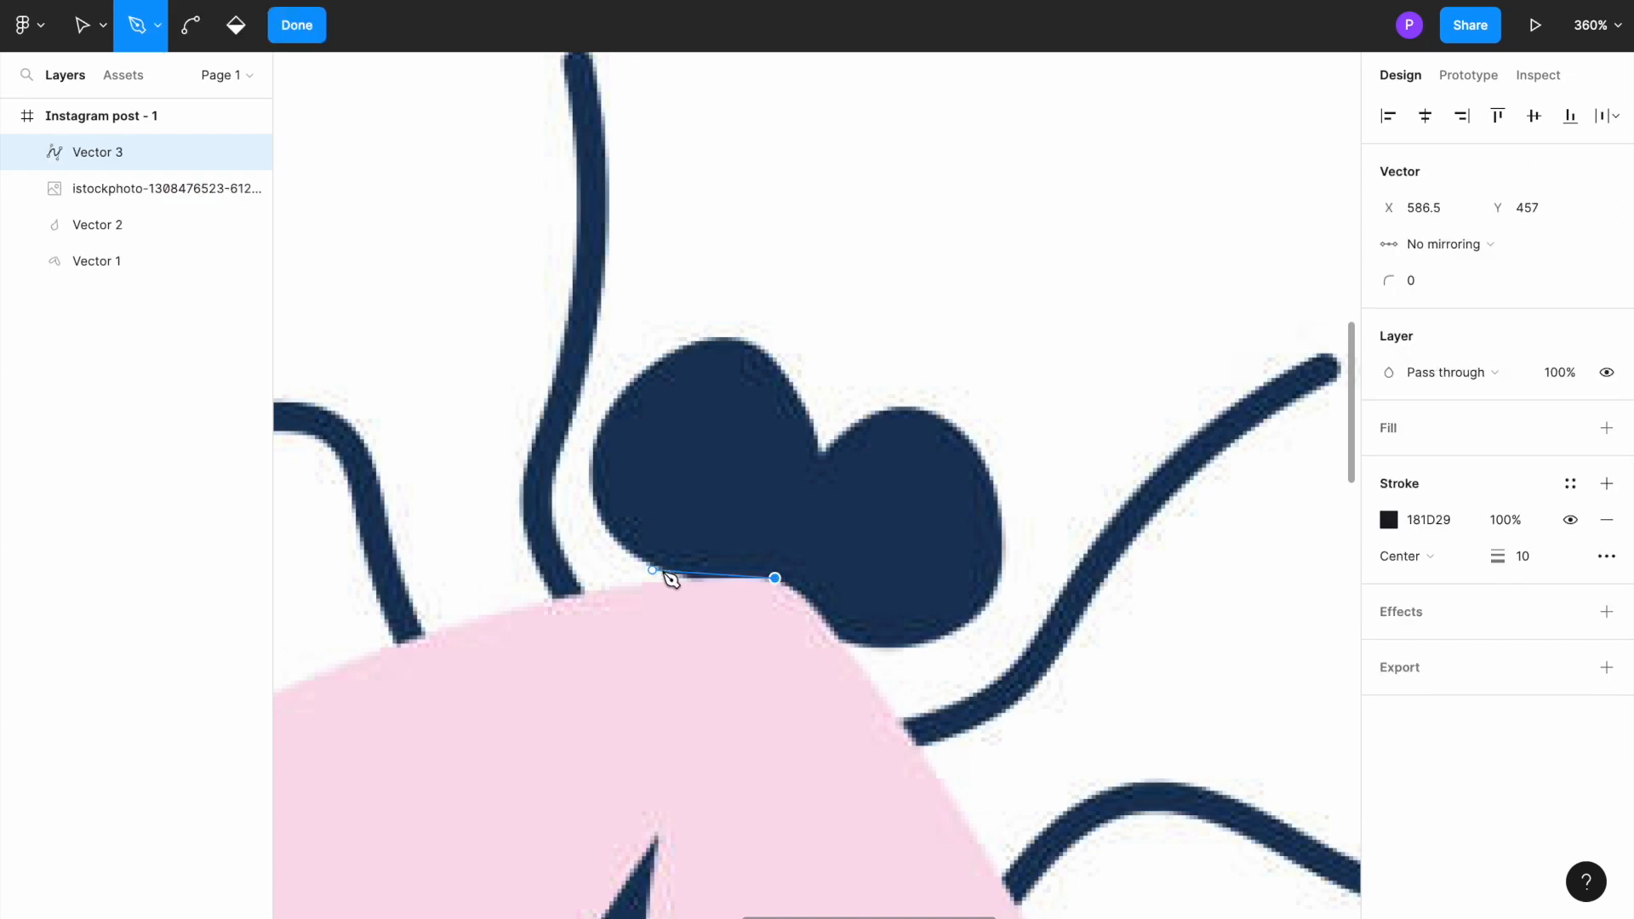
left_click(680, 578)
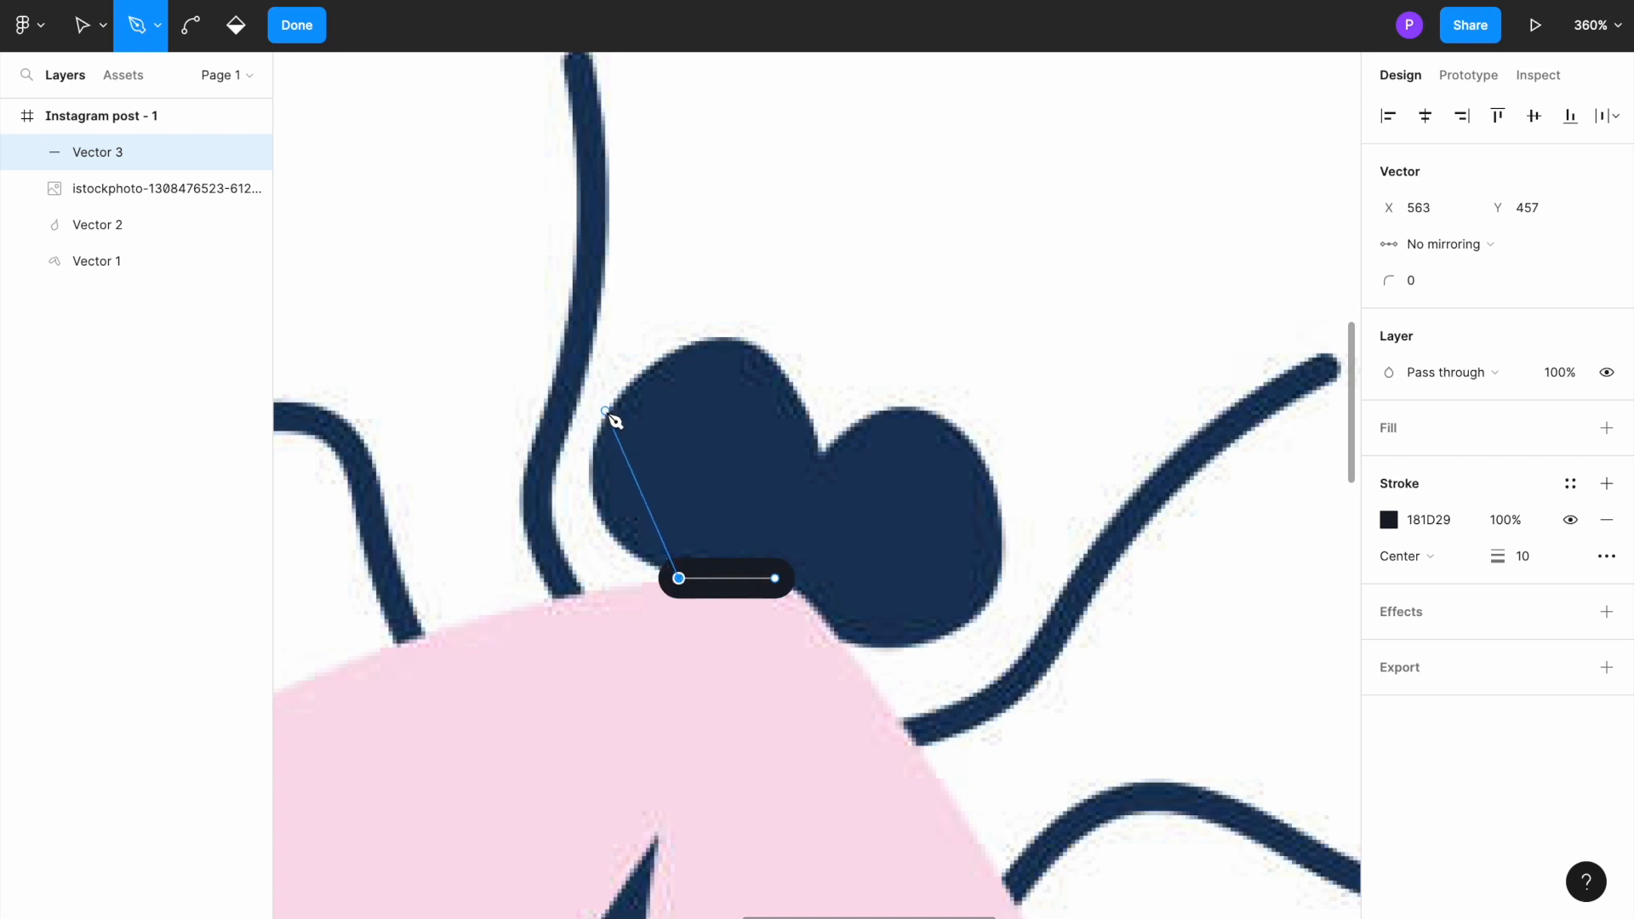
Step: Continue the path with curved points up and over the head's left lobe to the notch between the two lobes
mouse_move(605, 411)
left_mouse_down()
mouse_move(739, 332)
mouse_move(697, 322)
mouse_move(686, 330)
mouse_move(780, 368)
mouse_move(832, 324)
left_mouse_up()
key("ctrl+z")
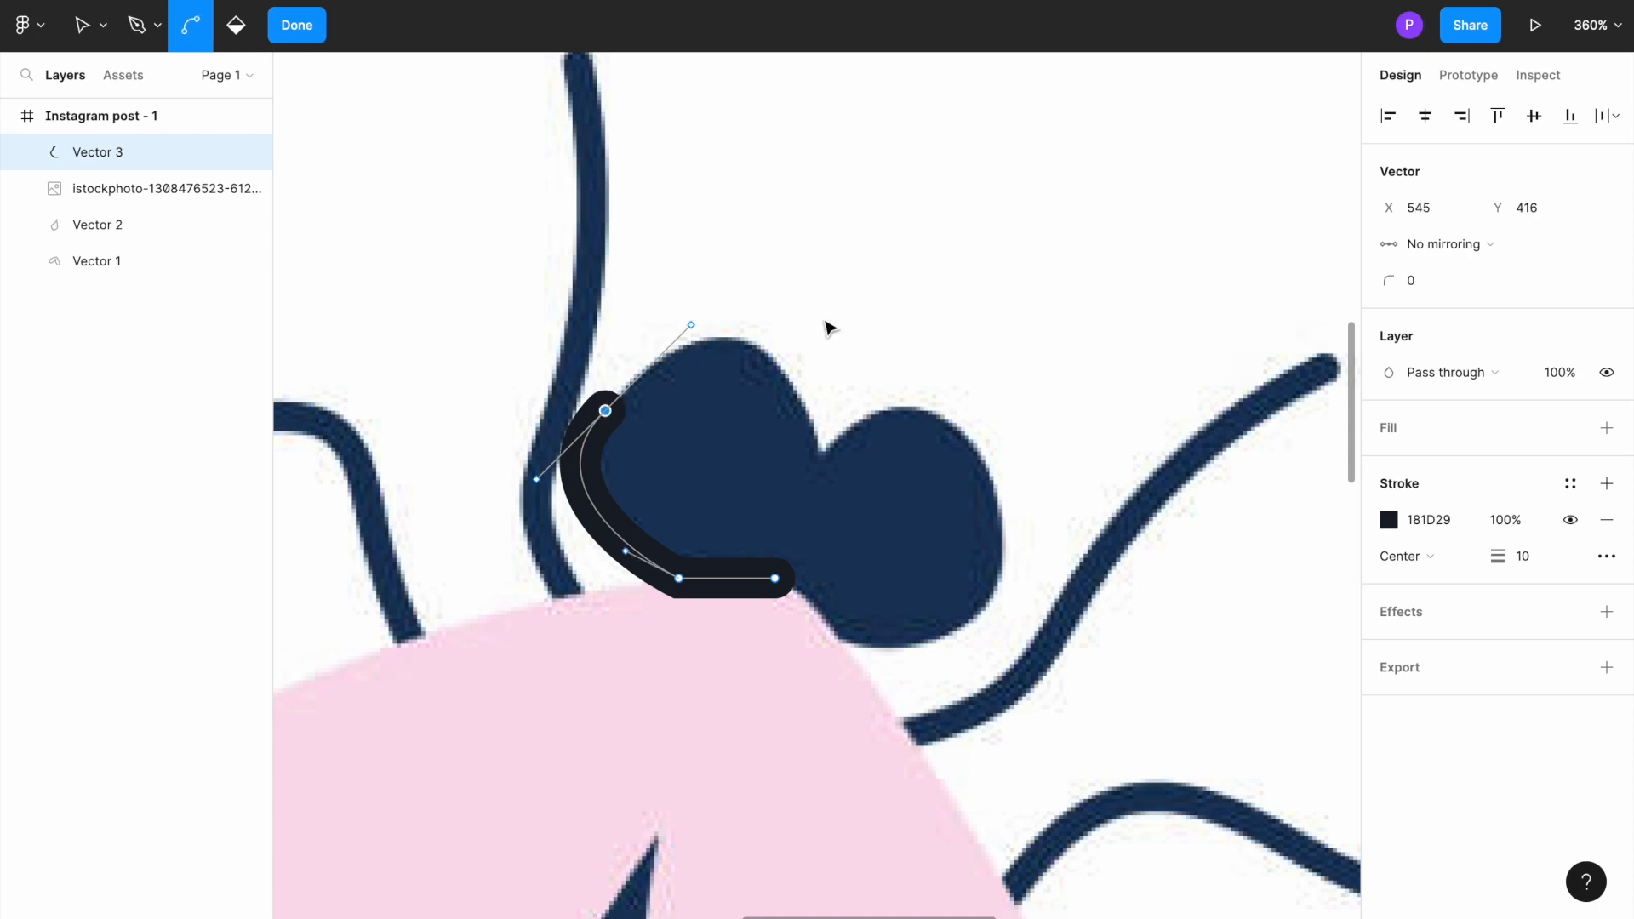
mouse_move(706, 310)
left_mouse_down()
mouse_move(784, 372)
mouse_move(868, 358)
left_mouse_up()
key("ctrl+z")
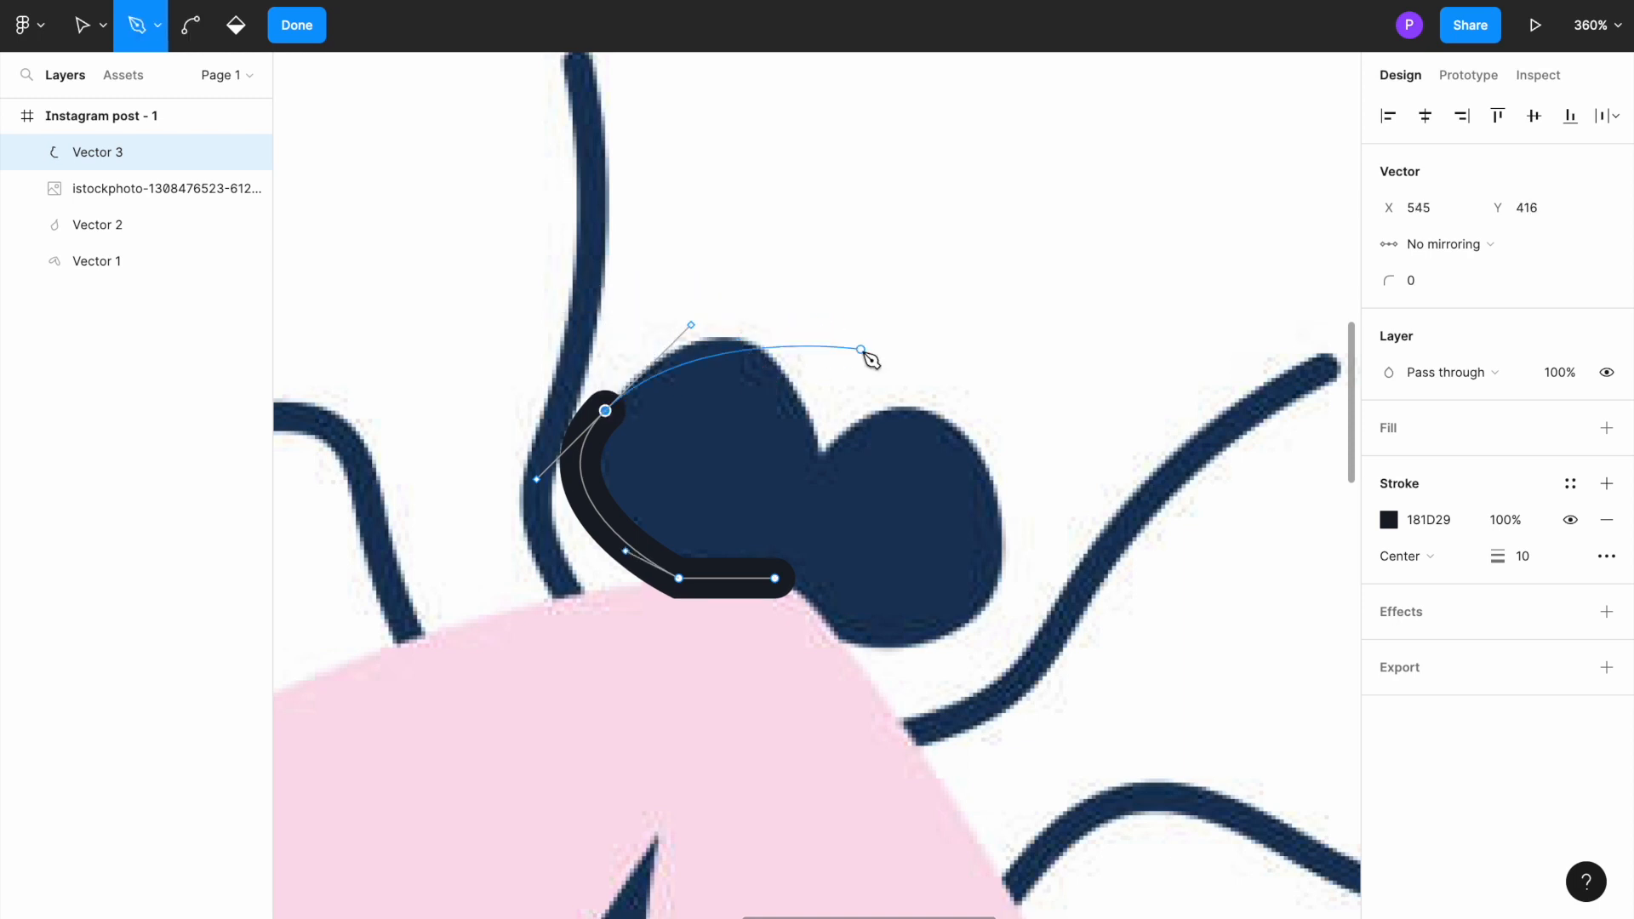
left_click_drag(821, 449, 832, 584)
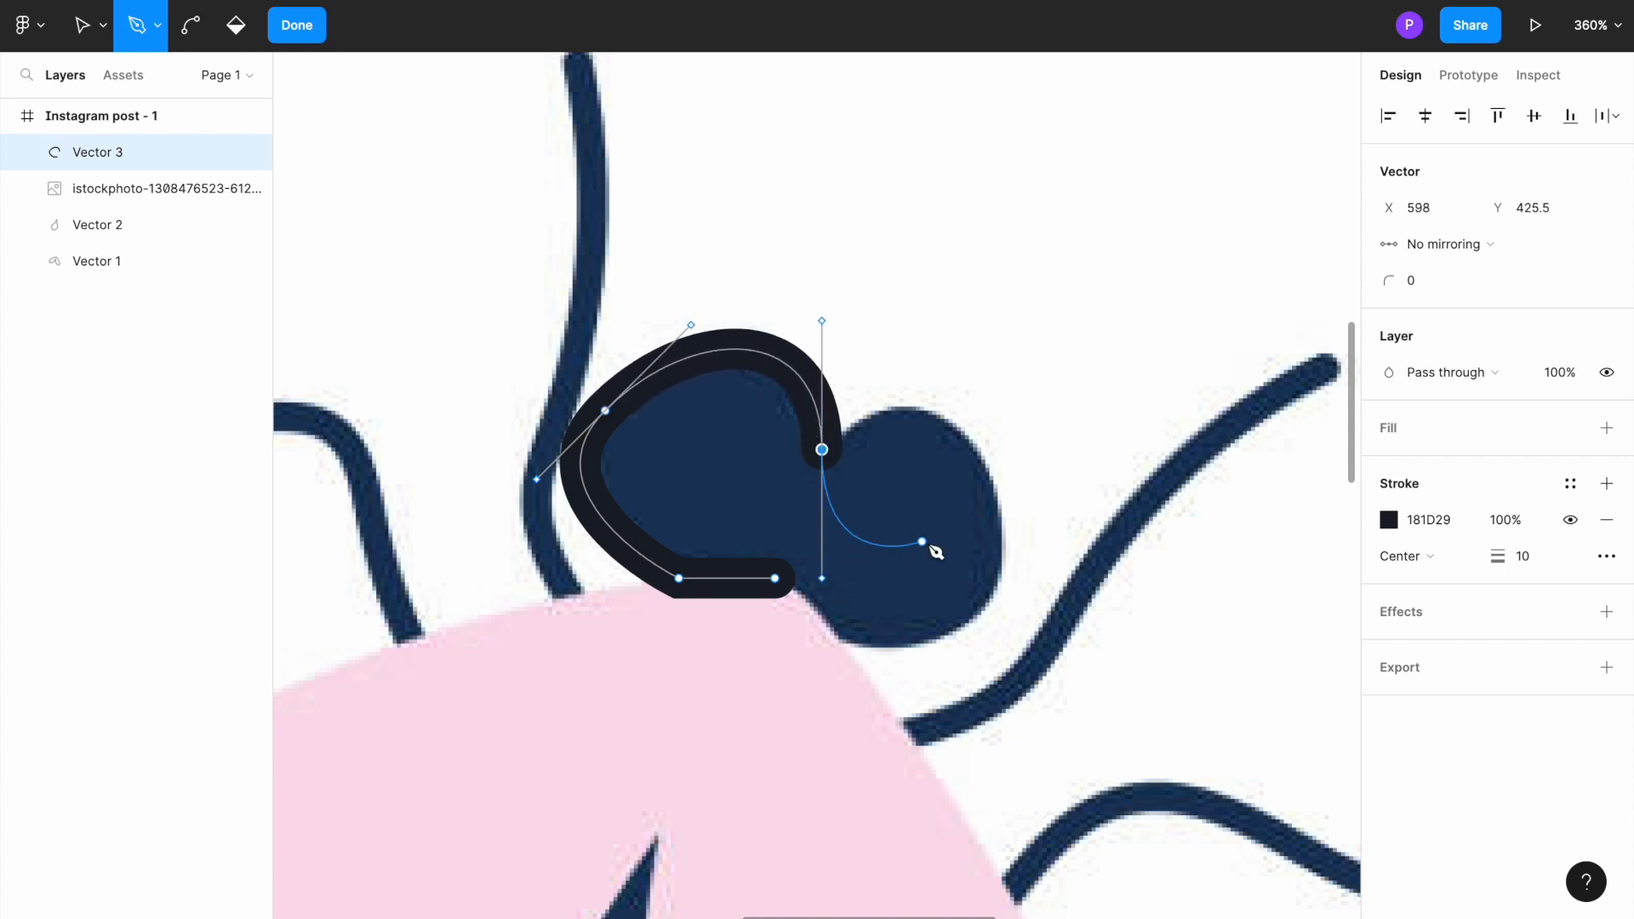
Step: Continue the path over the top of the head's right lobe and around its lower side, closing it at the starting point
mouse_move(988, 597)
left_mouse_down()
mouse_move(846, 718)
mouse_move(777, 810)
mouse_move(839, 621)
left_mouse_up()
key("ctrl+z")
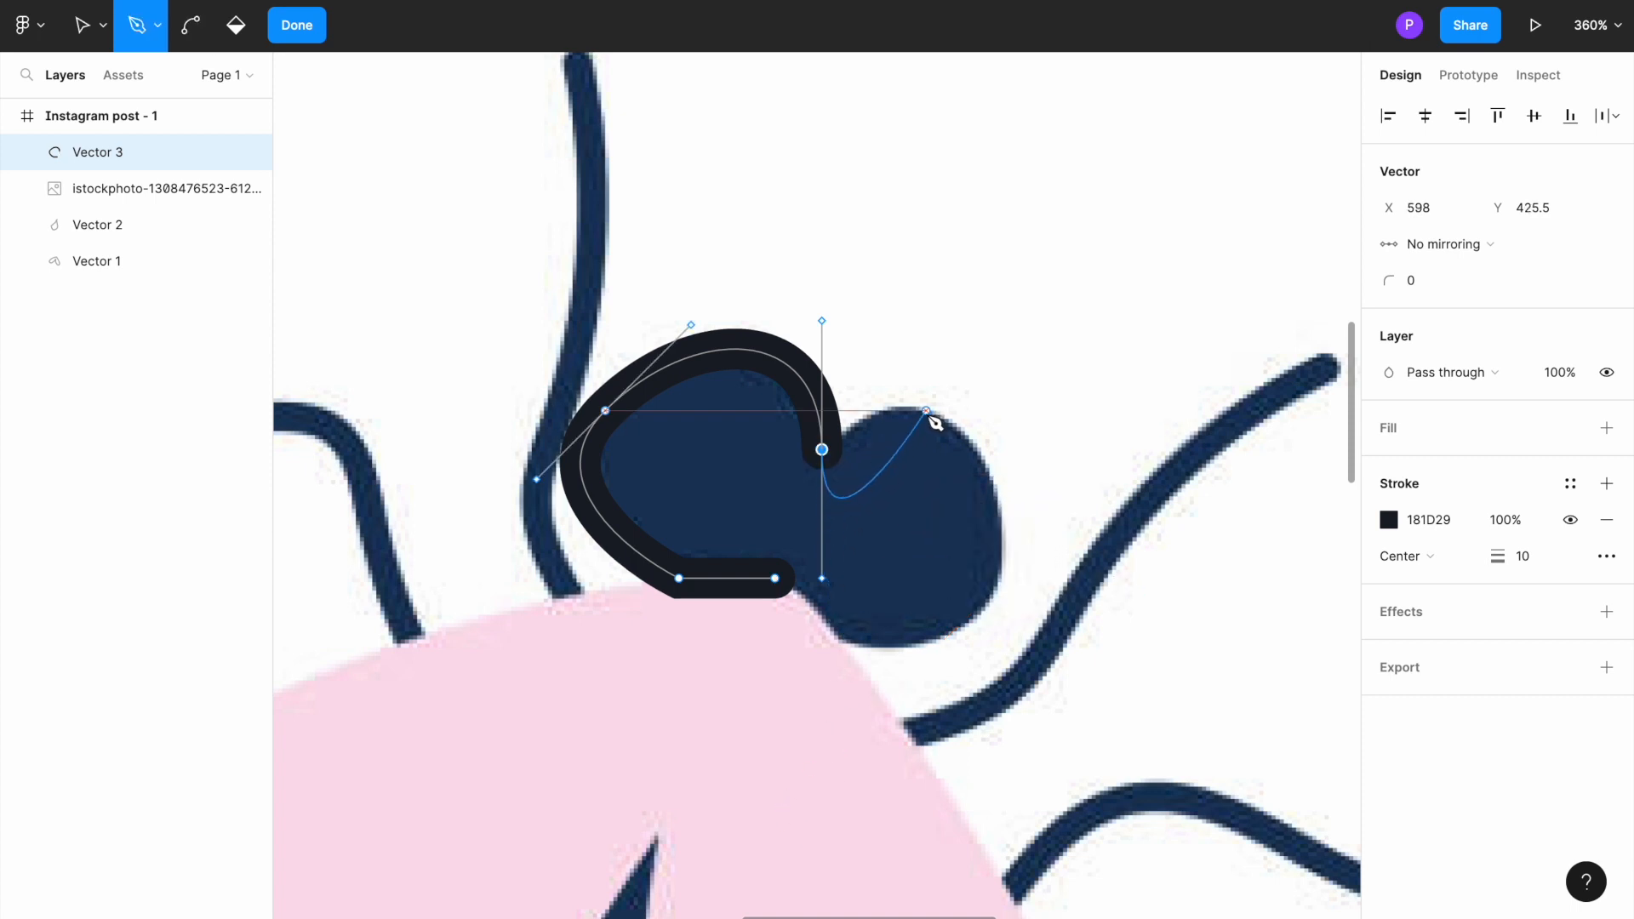
left_click(916, 411)
left_click_drag(995, 596, 863, 725)
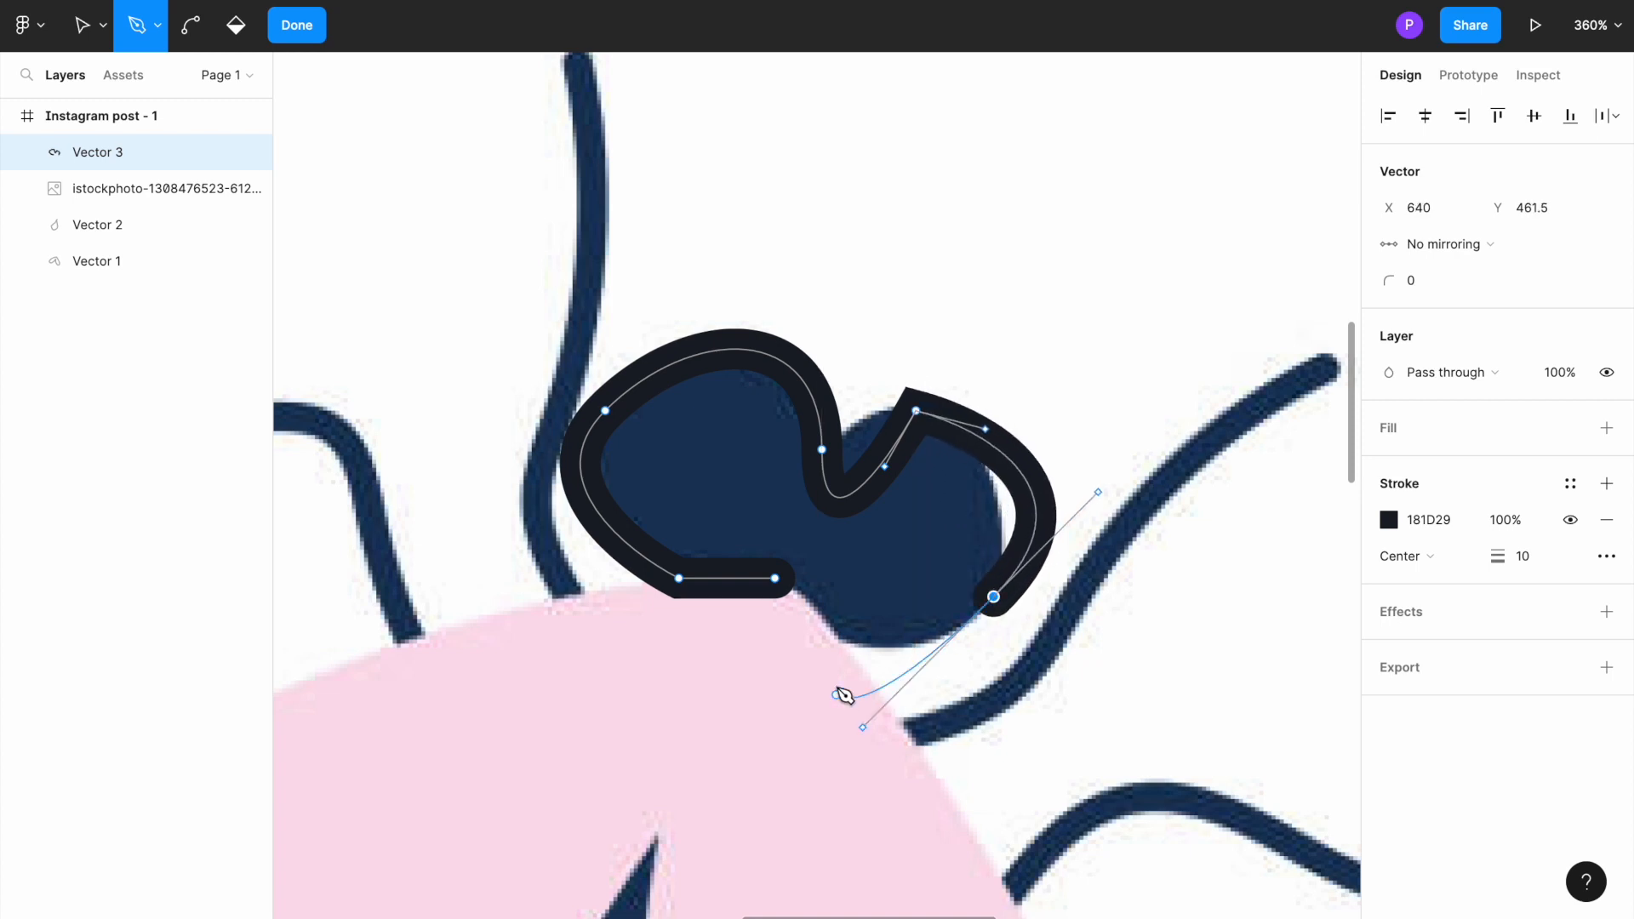
left_click(776, 580)
Step: Adjust the curve handles at the head's notch and at the right lobe's top point to sharpen the notch and round the lobe
left_click(917, 412)
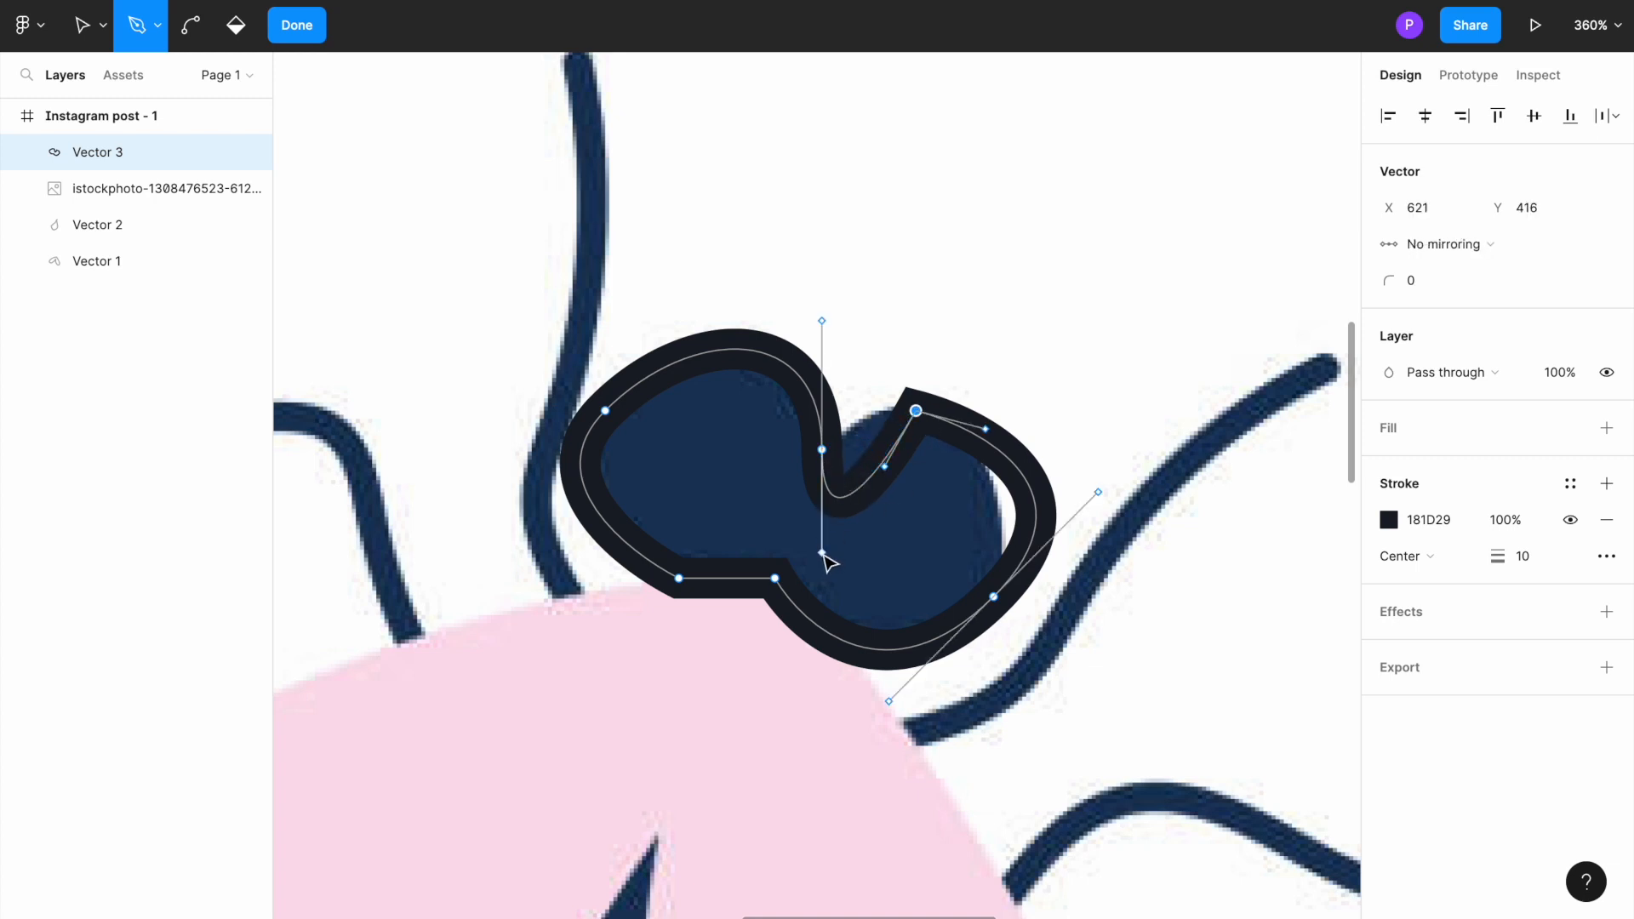
left_click_drag(825, 555, 832, 457)
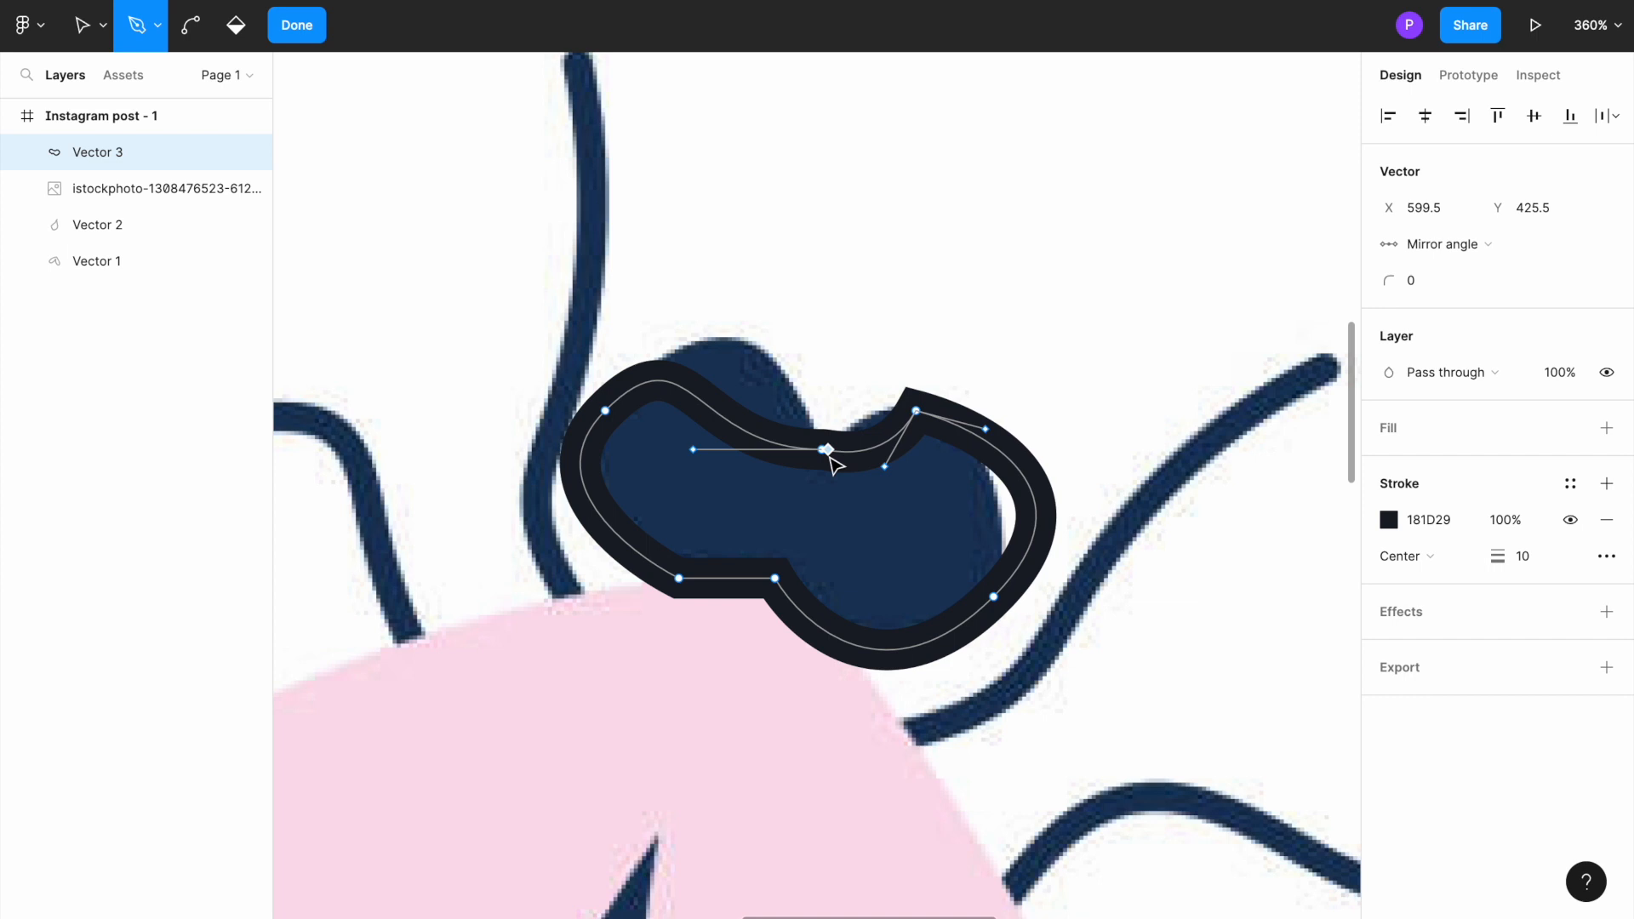
left_click(693, 451)
left_click_drag(693, 450, 728, 339)
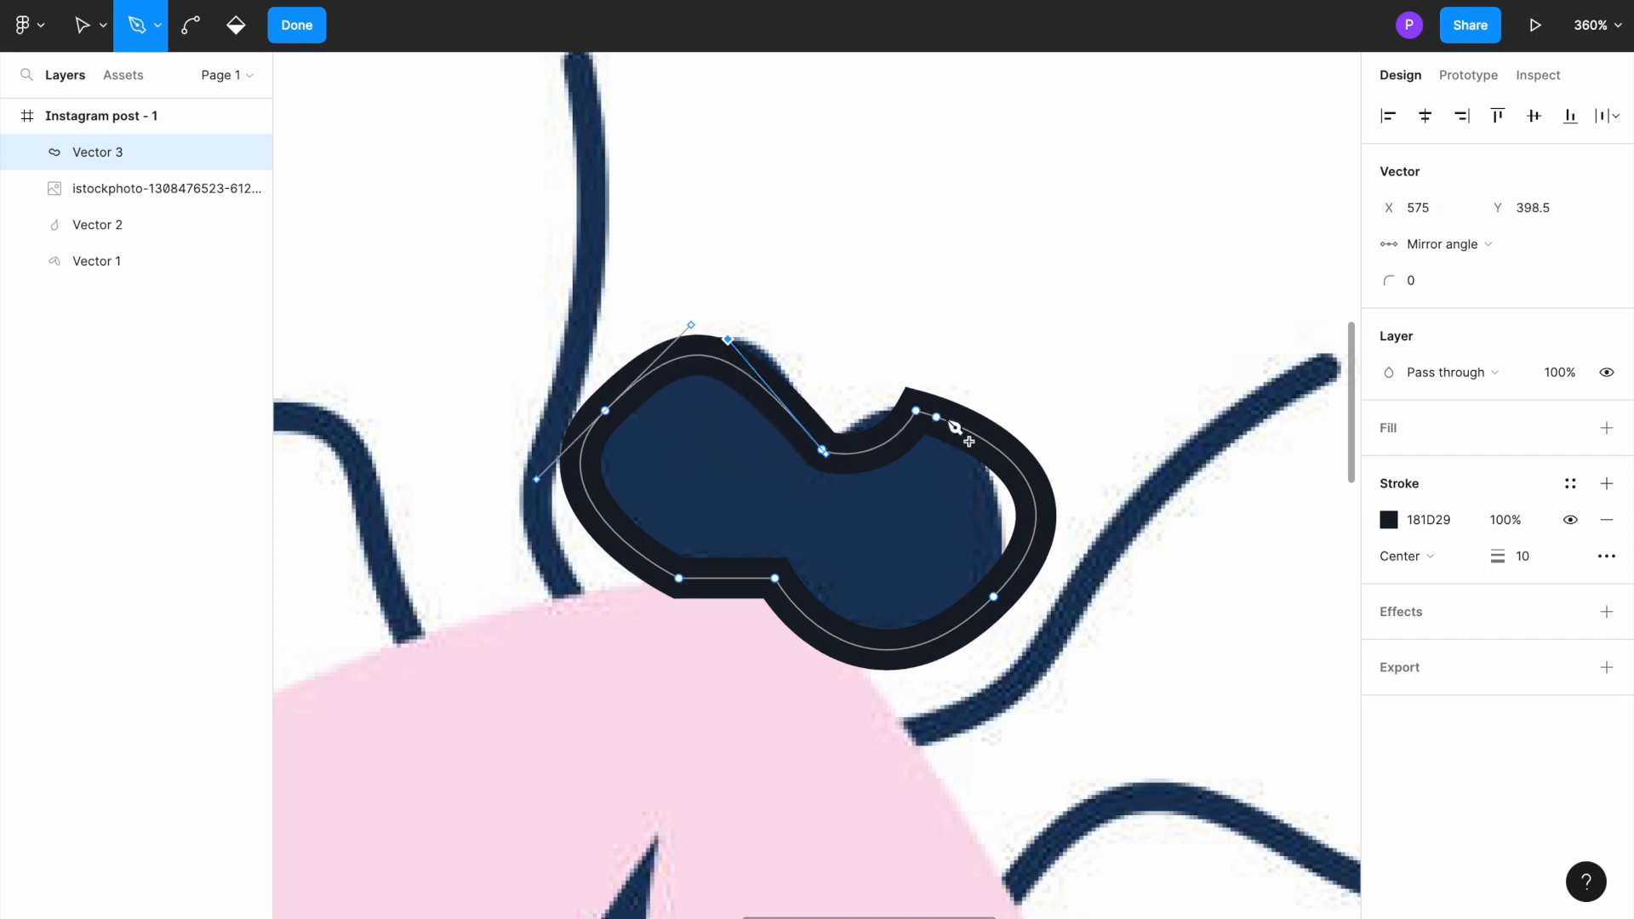
left_click_drag(922, 417, 1006, 383)
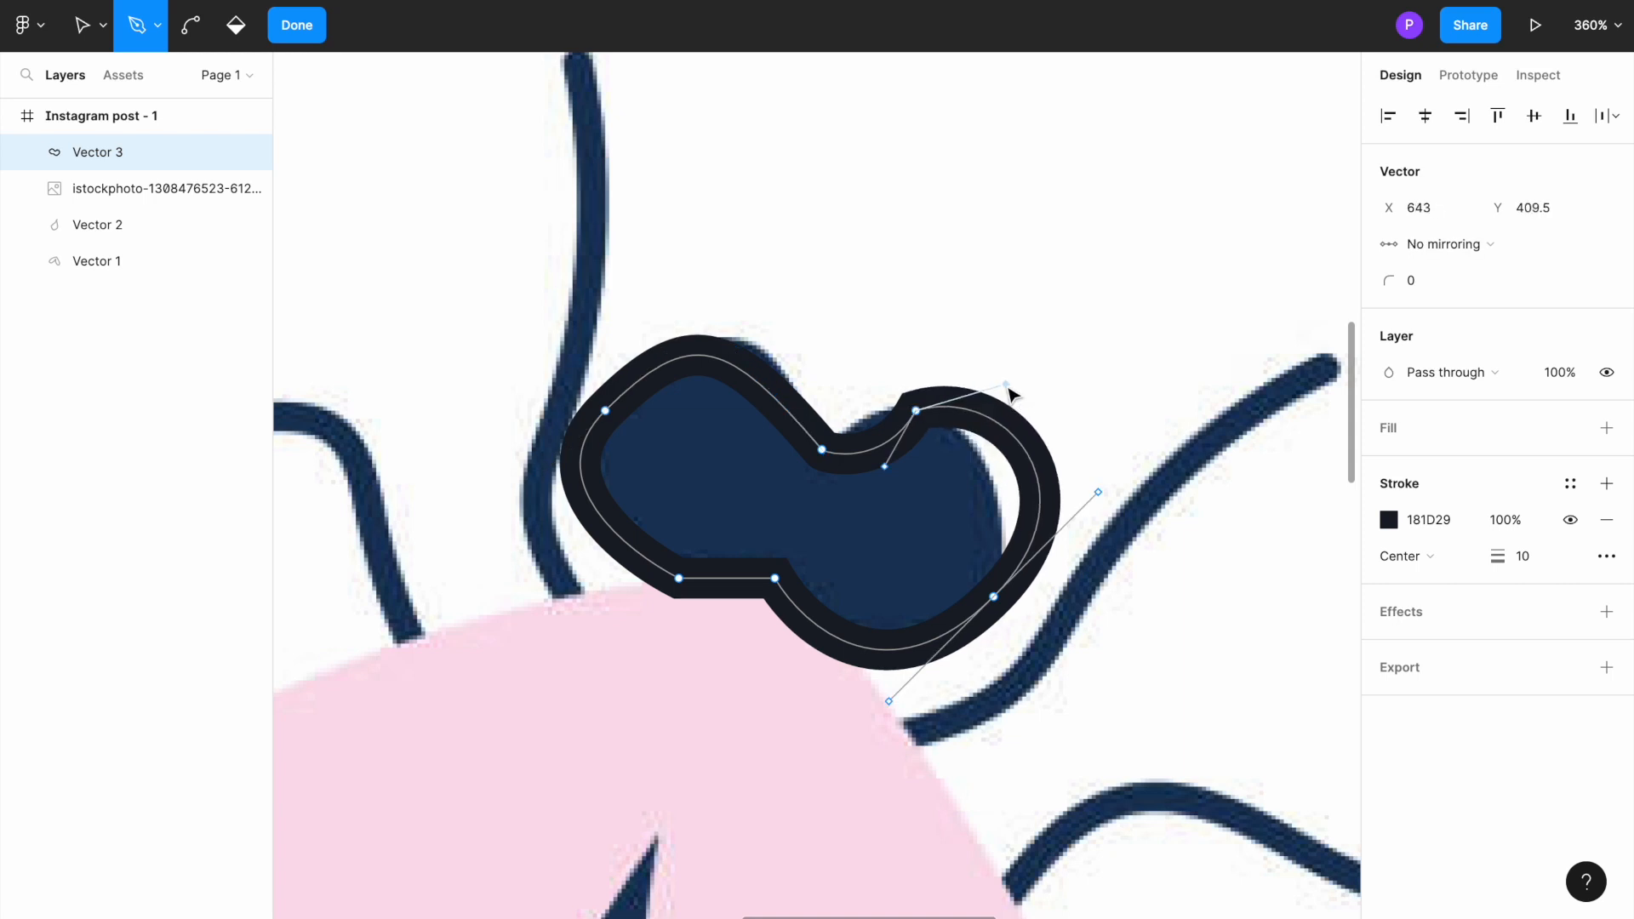
left_click_drag(886, 467, 843, 432)
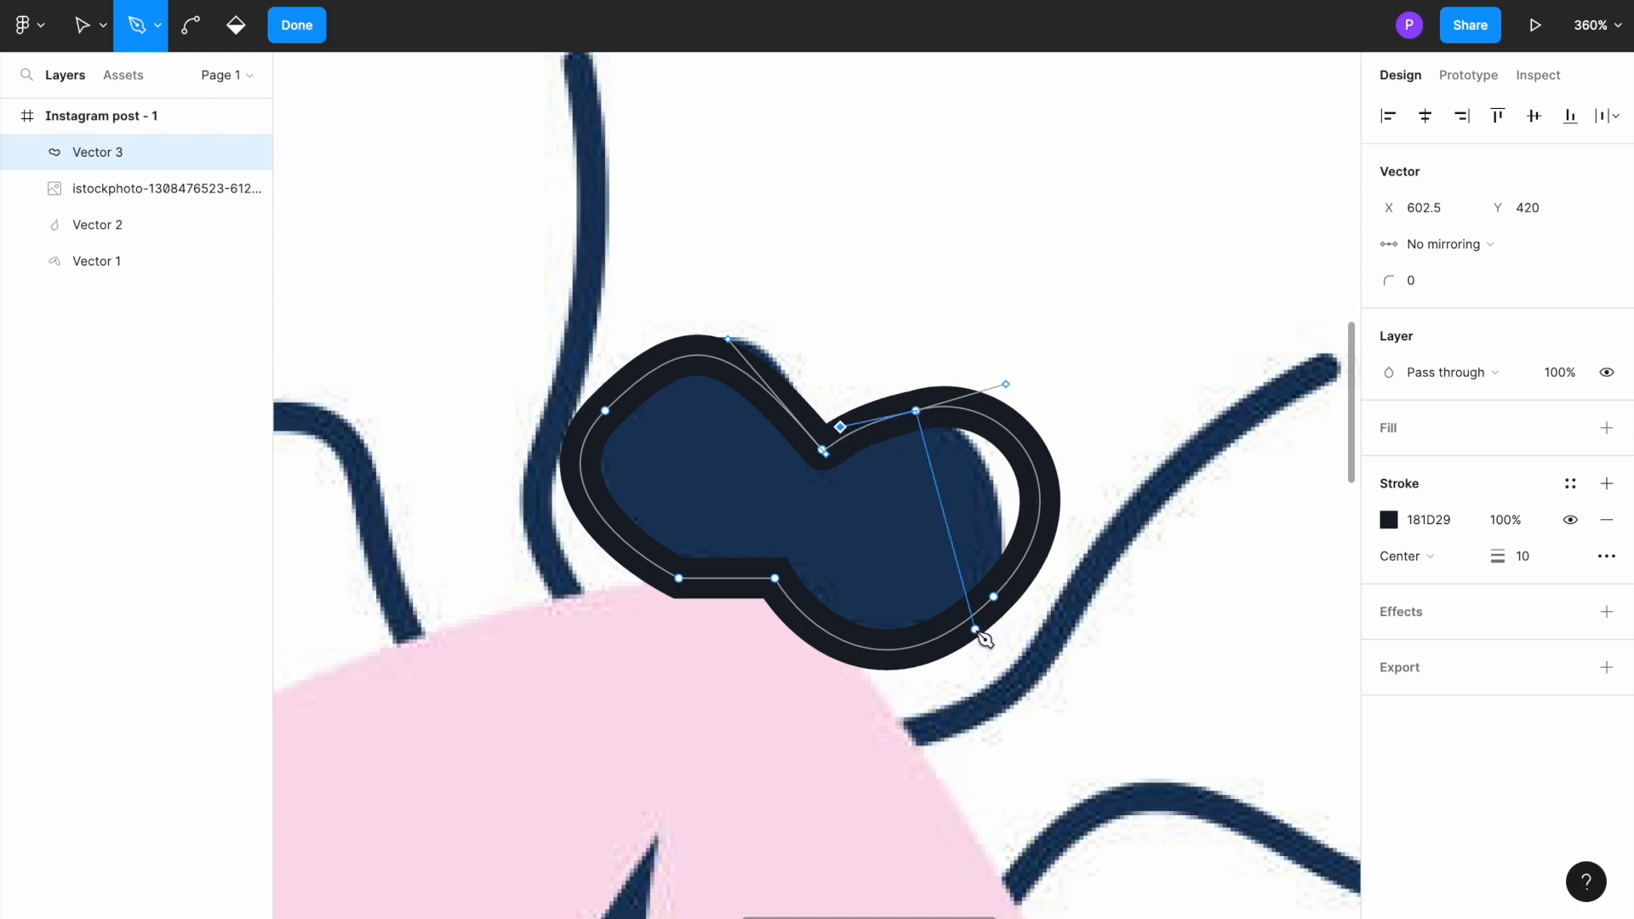
Step: Add a solid fill to the head shape and darken it to the near-black 202026
left_click(928, 488)
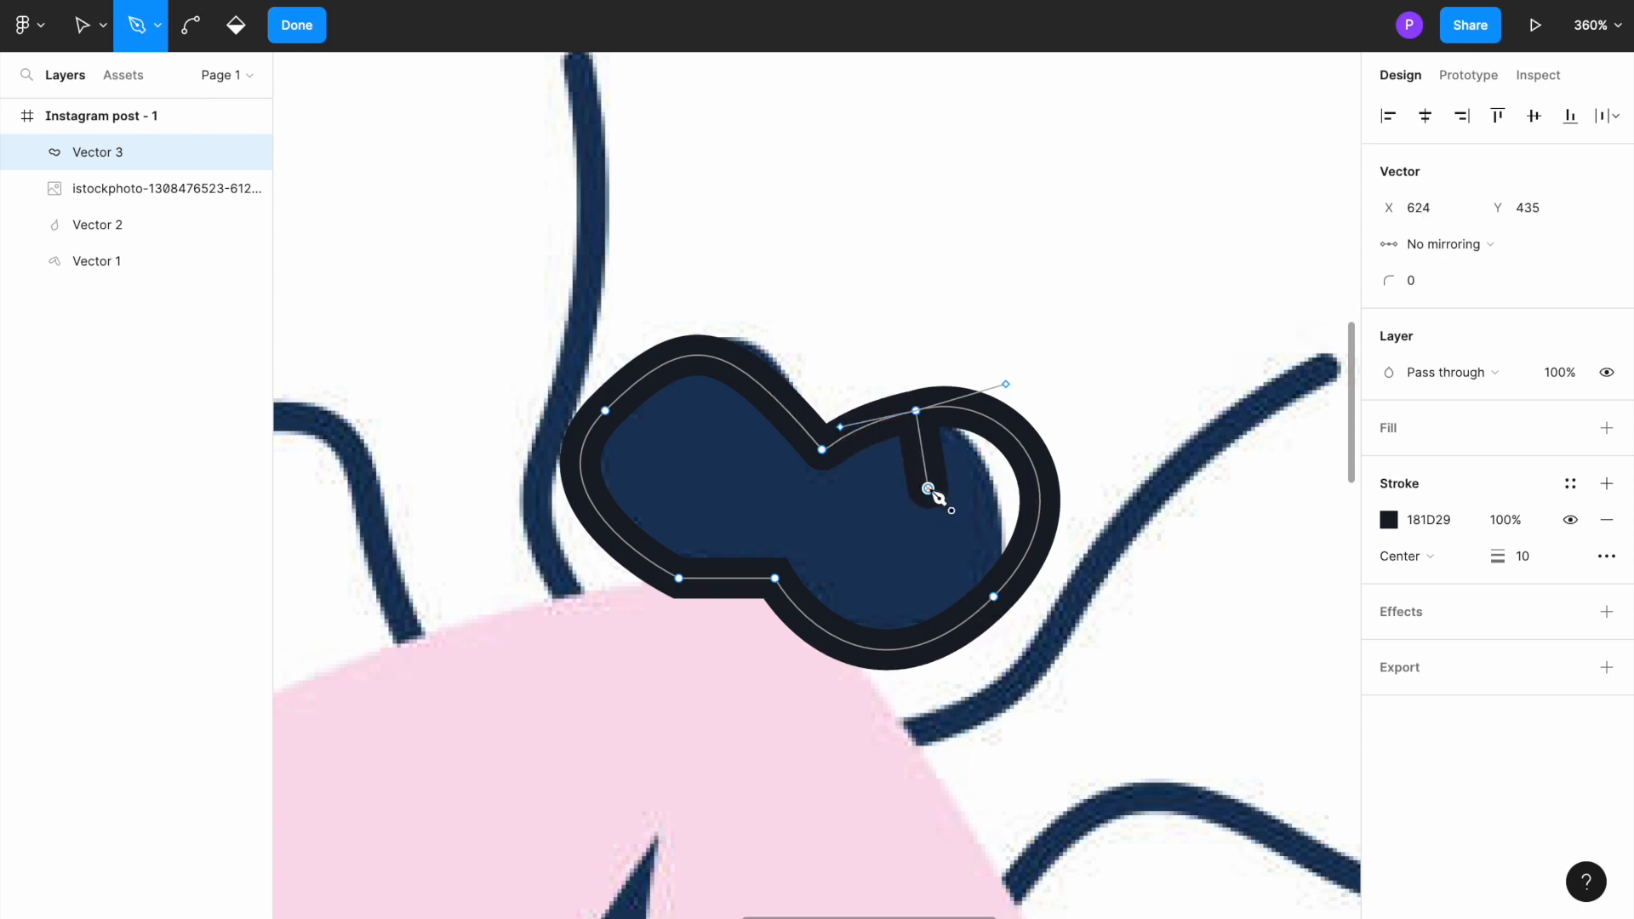
key("ctrl+z")
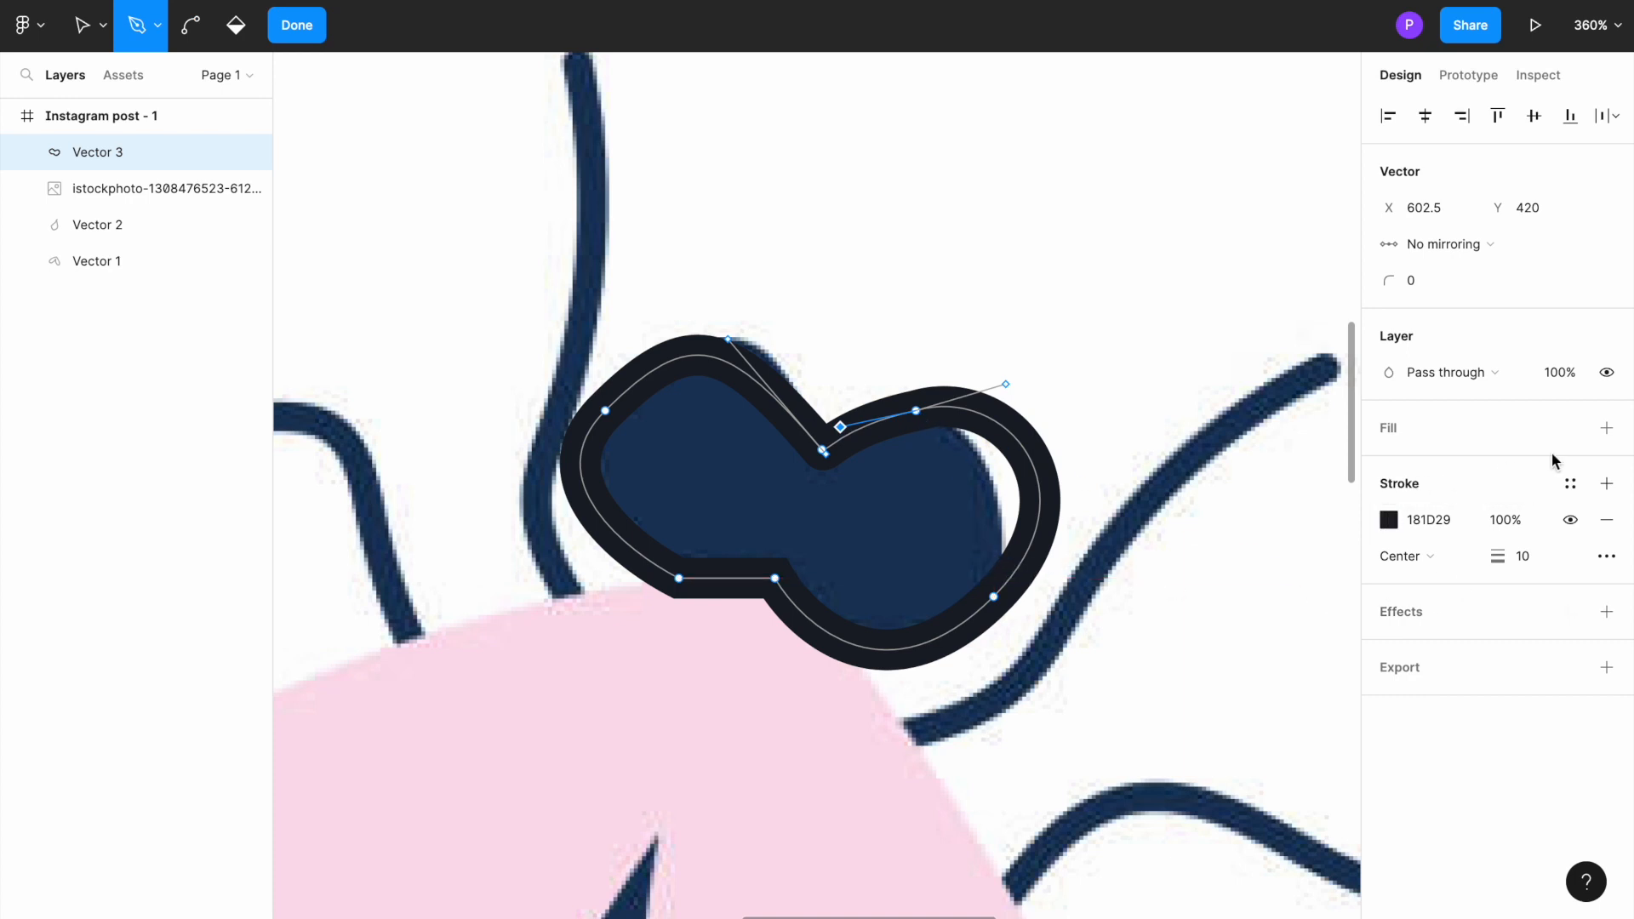
left_click(1606, 428)
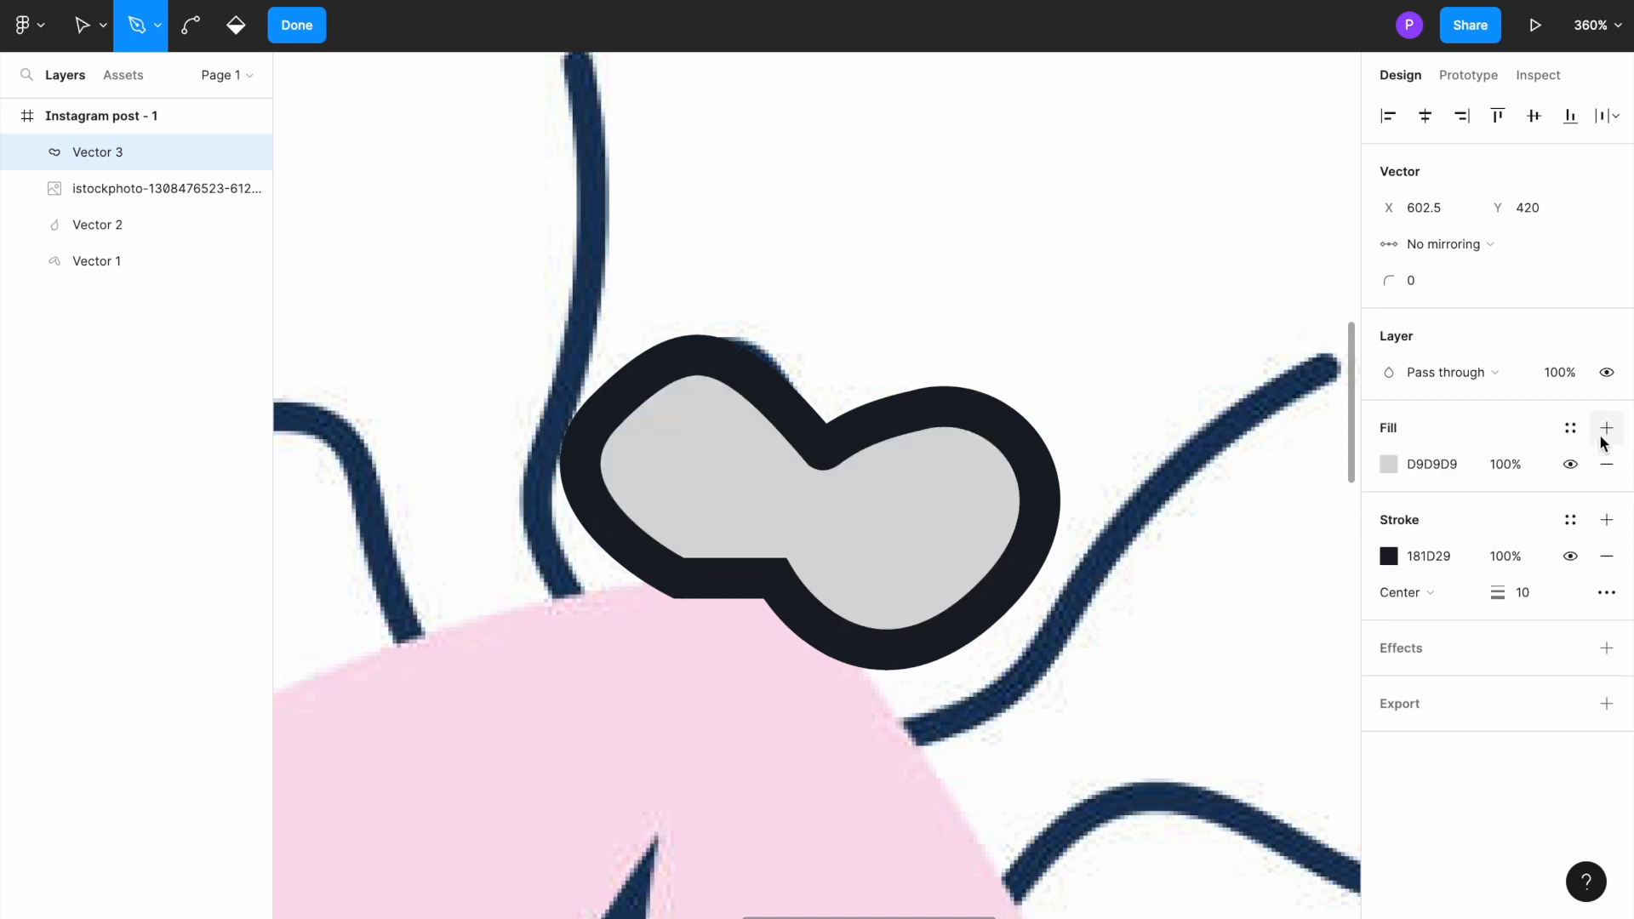
left_click(1391, 467)
left_click_drag(1199, 566, 1119, 600)
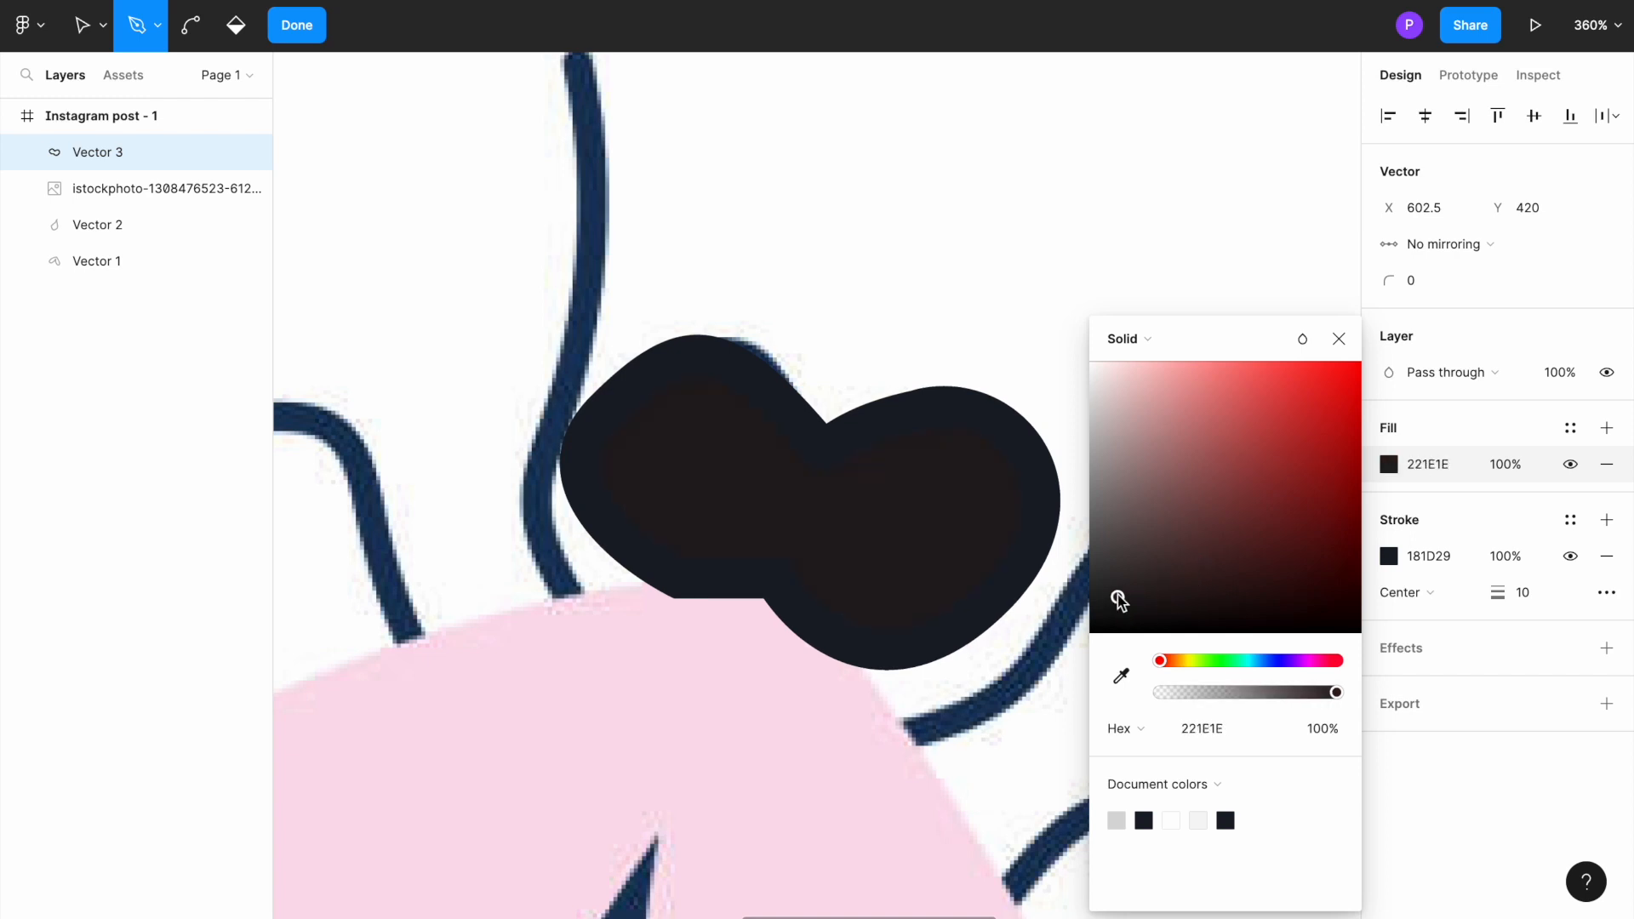
left_click(1280, 660)
left_click_drag(1149, 594, 1133, 593)
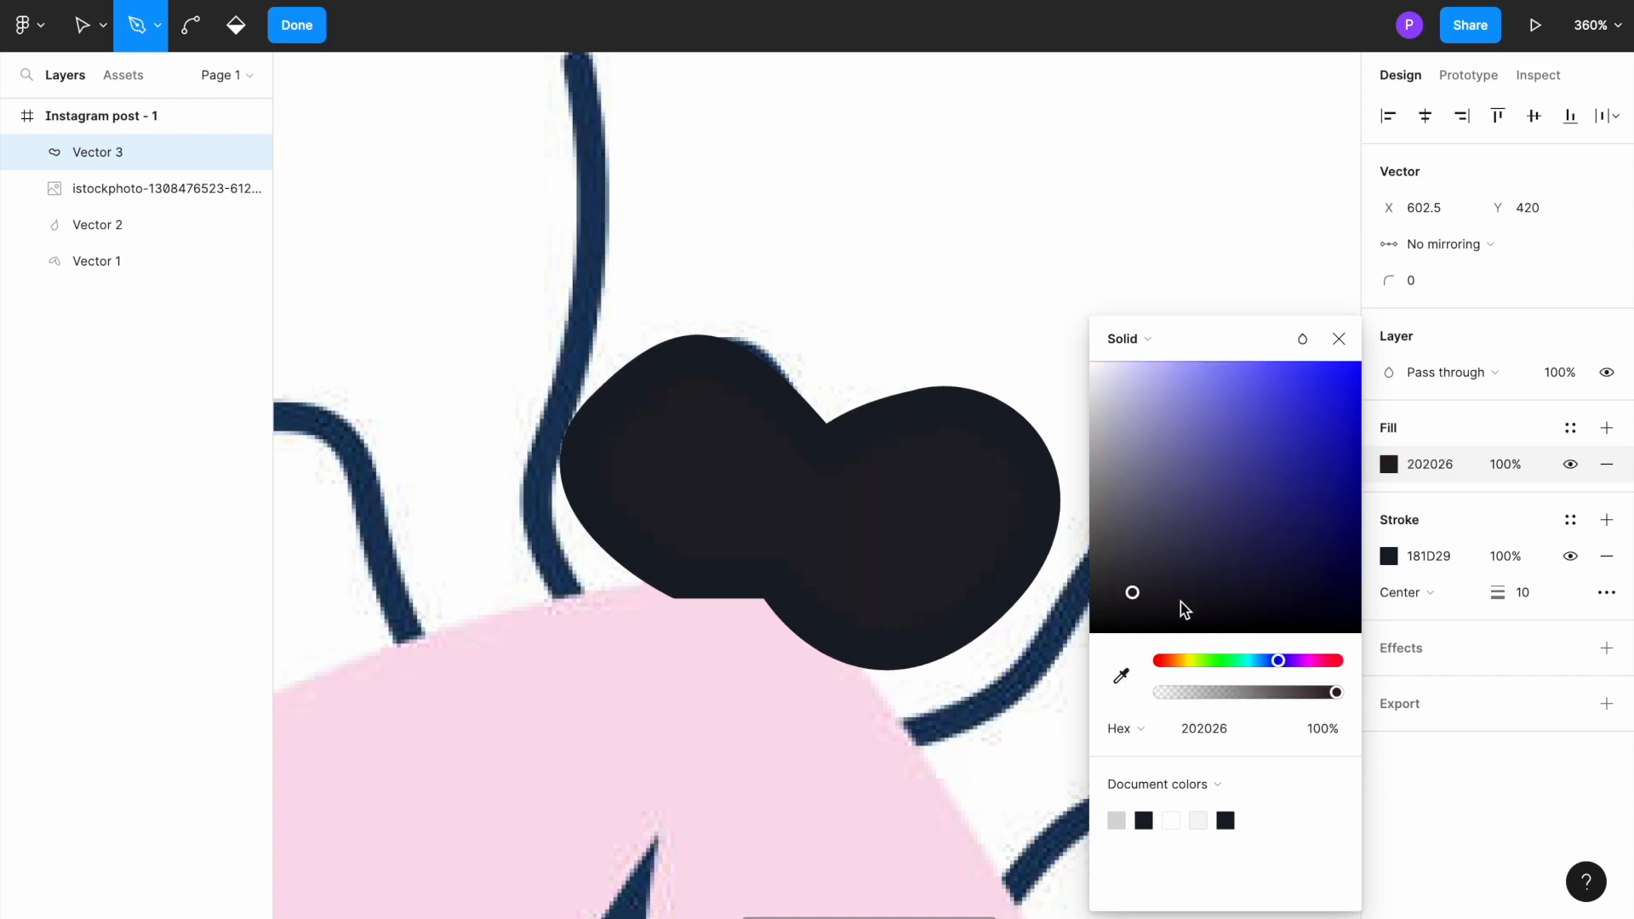
Step: Match the head's stroke to its fill by sampling 202026 from the shape, and finish editing the vector
left_click(1389, 556)
left_click(1121, 677)
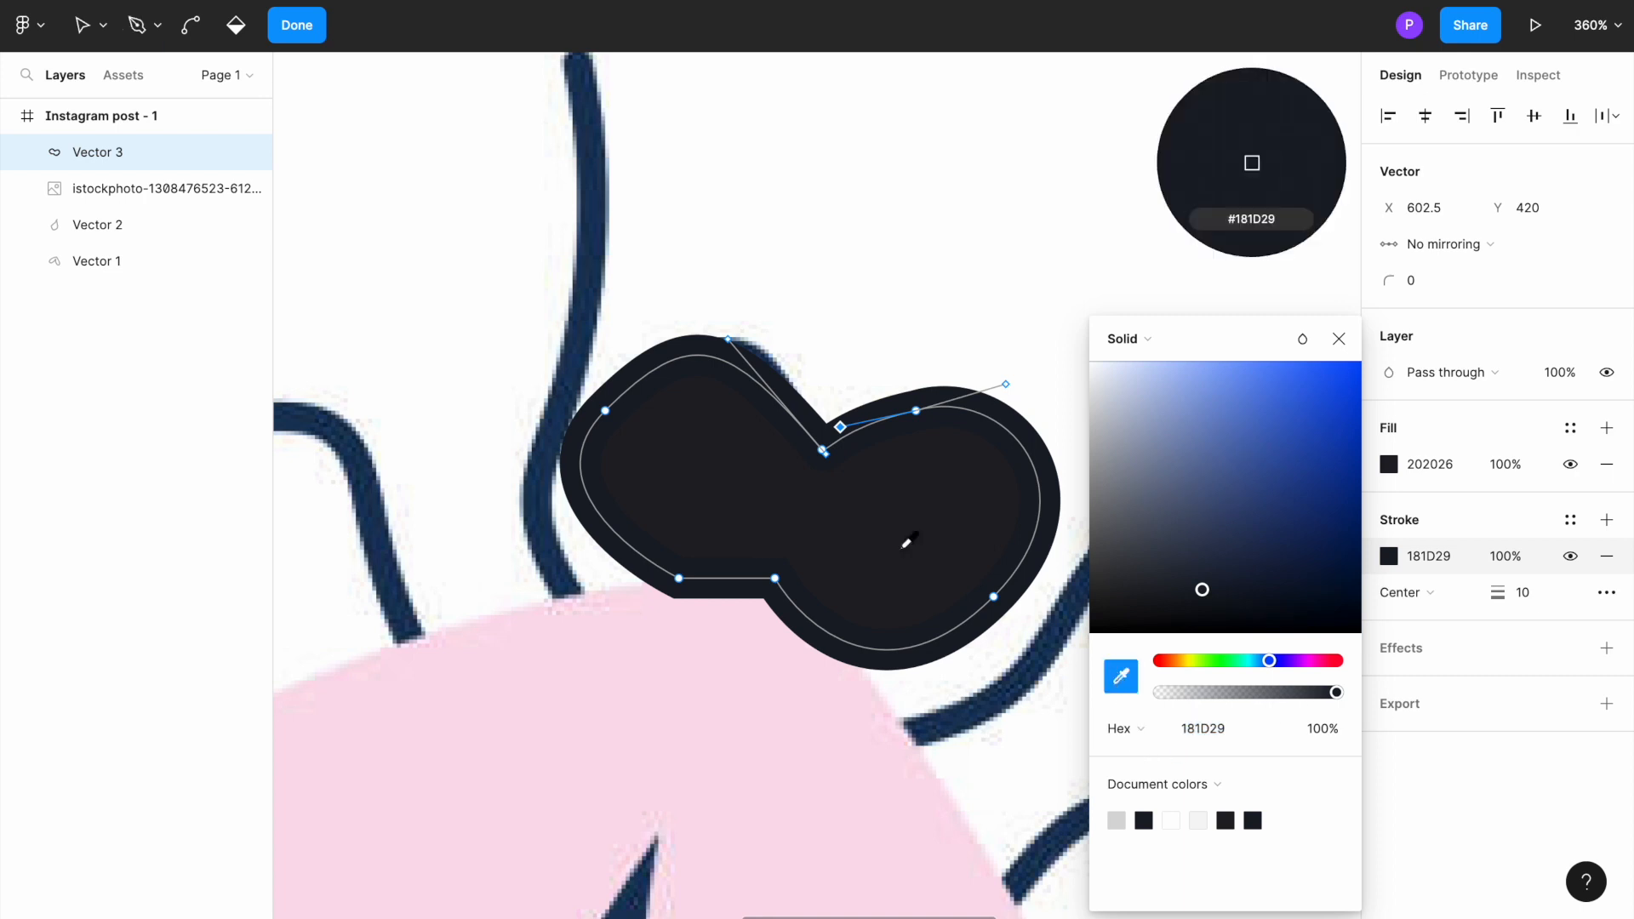
left_click(860, 502)
left_click(846, 273)
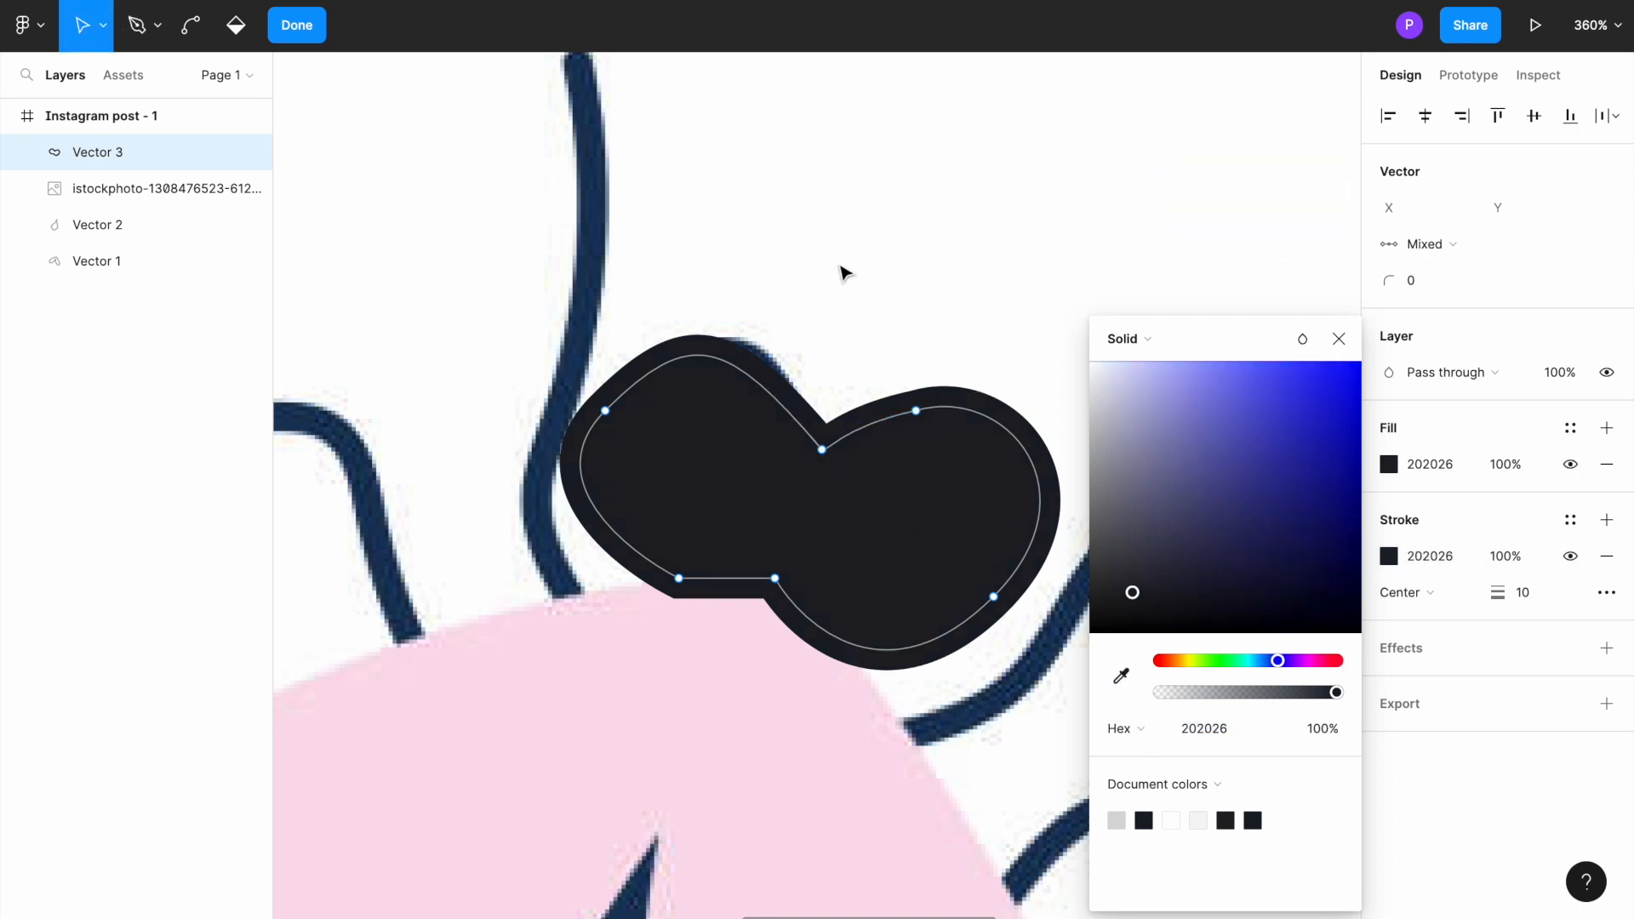
left_click(845, 272)
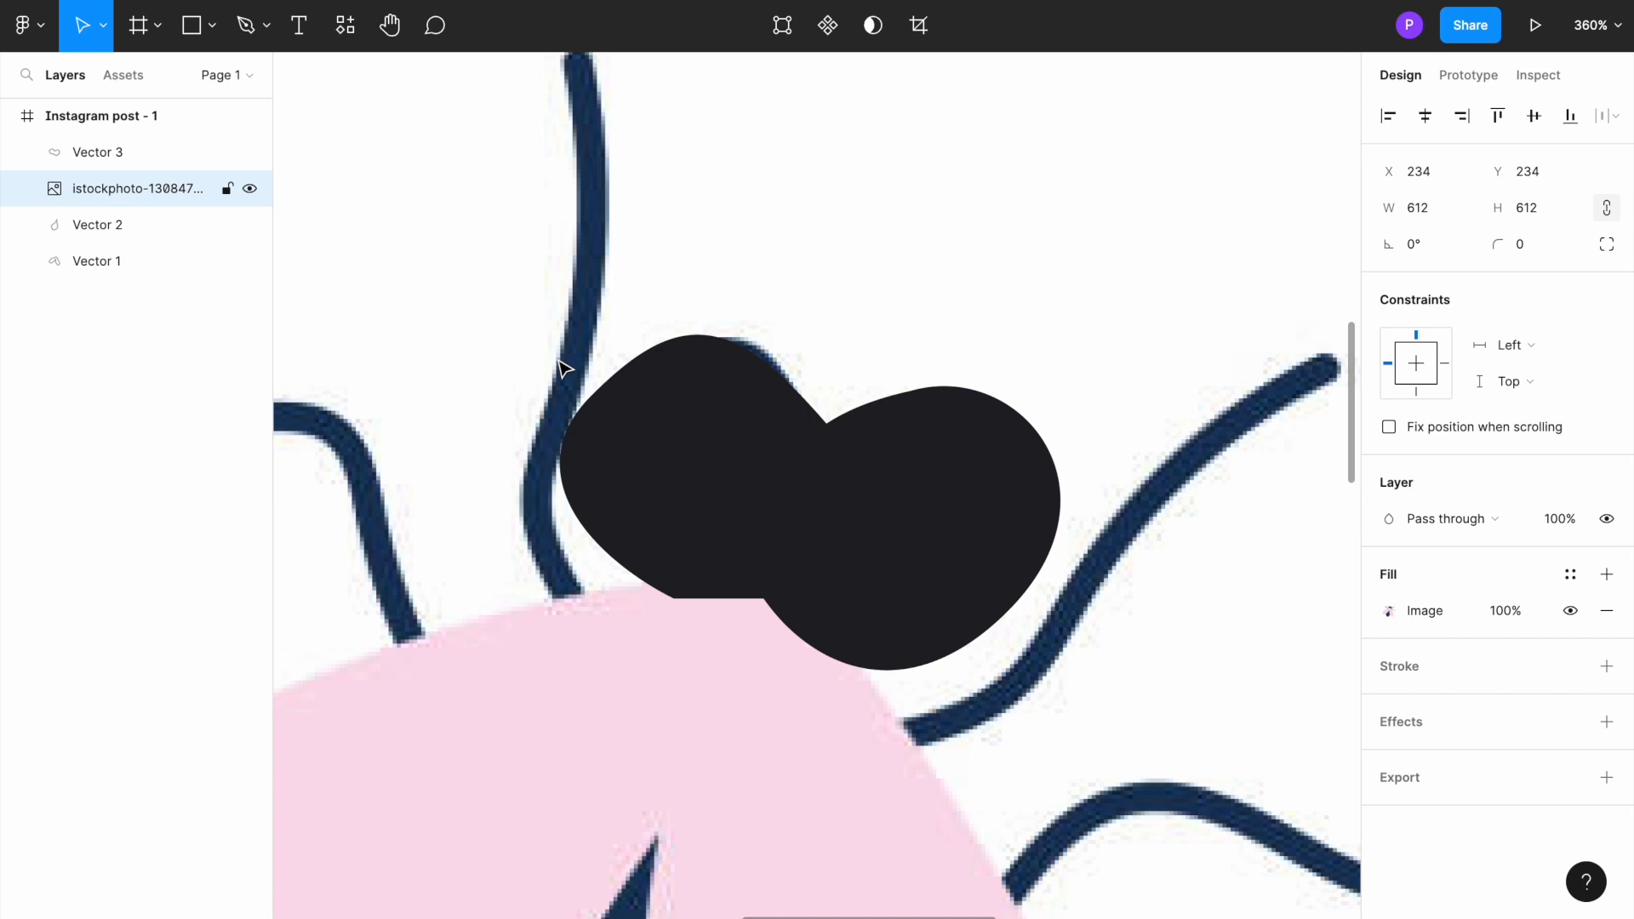
Step: Bring the fly reference image in front of the traced shapes
double_click(564, 368)
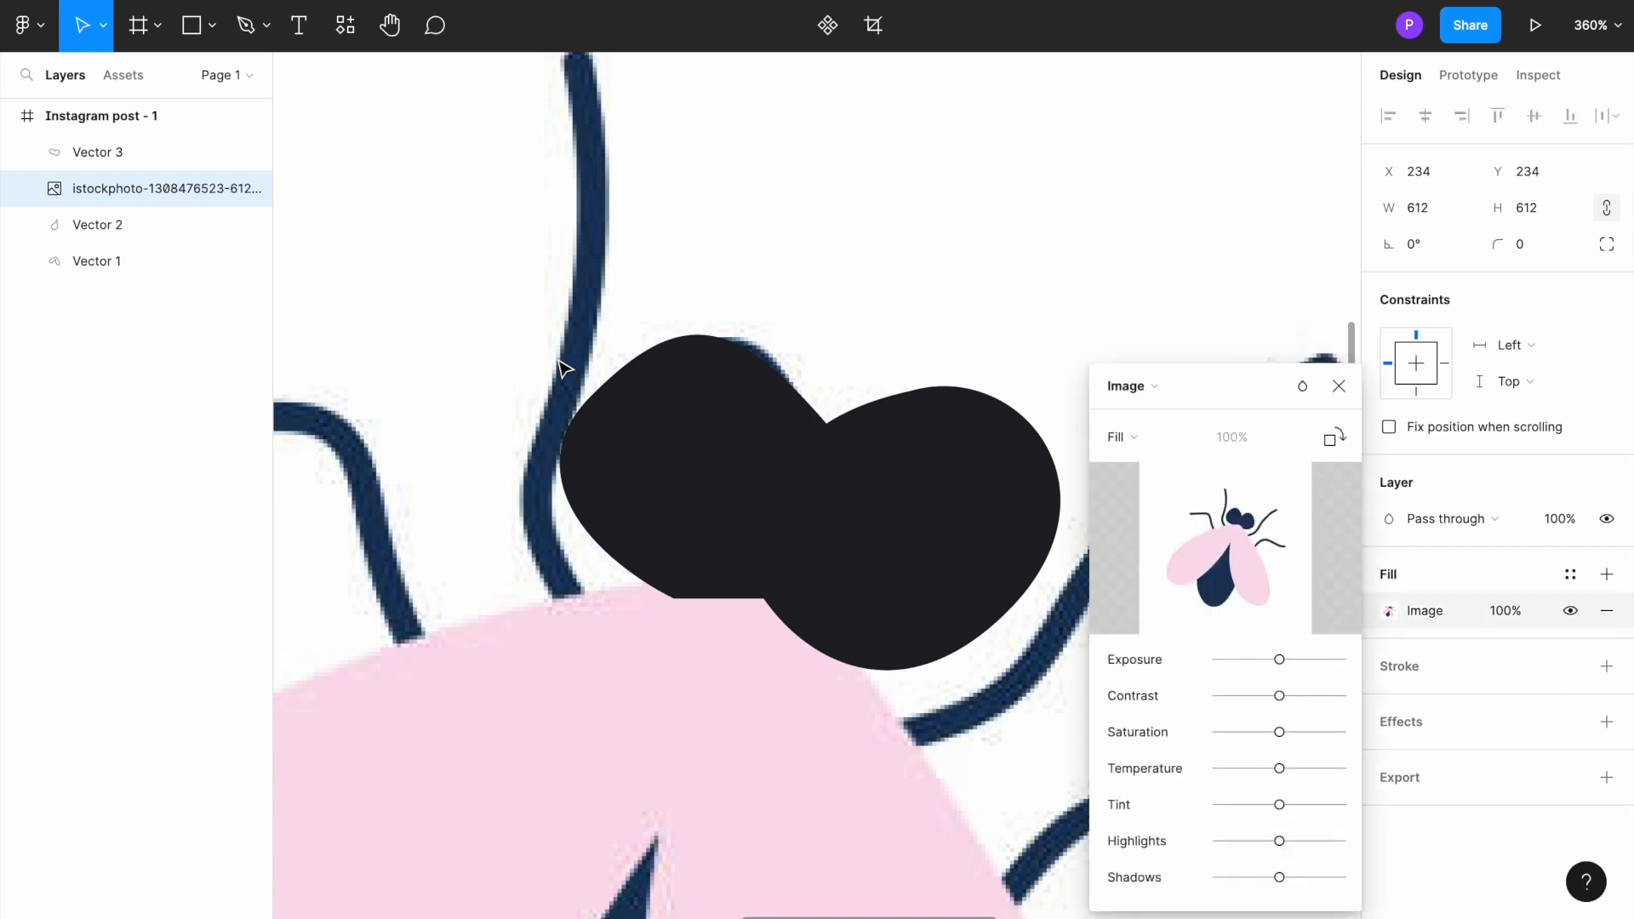
left_click(1340, 387)
right_click(590, 351)
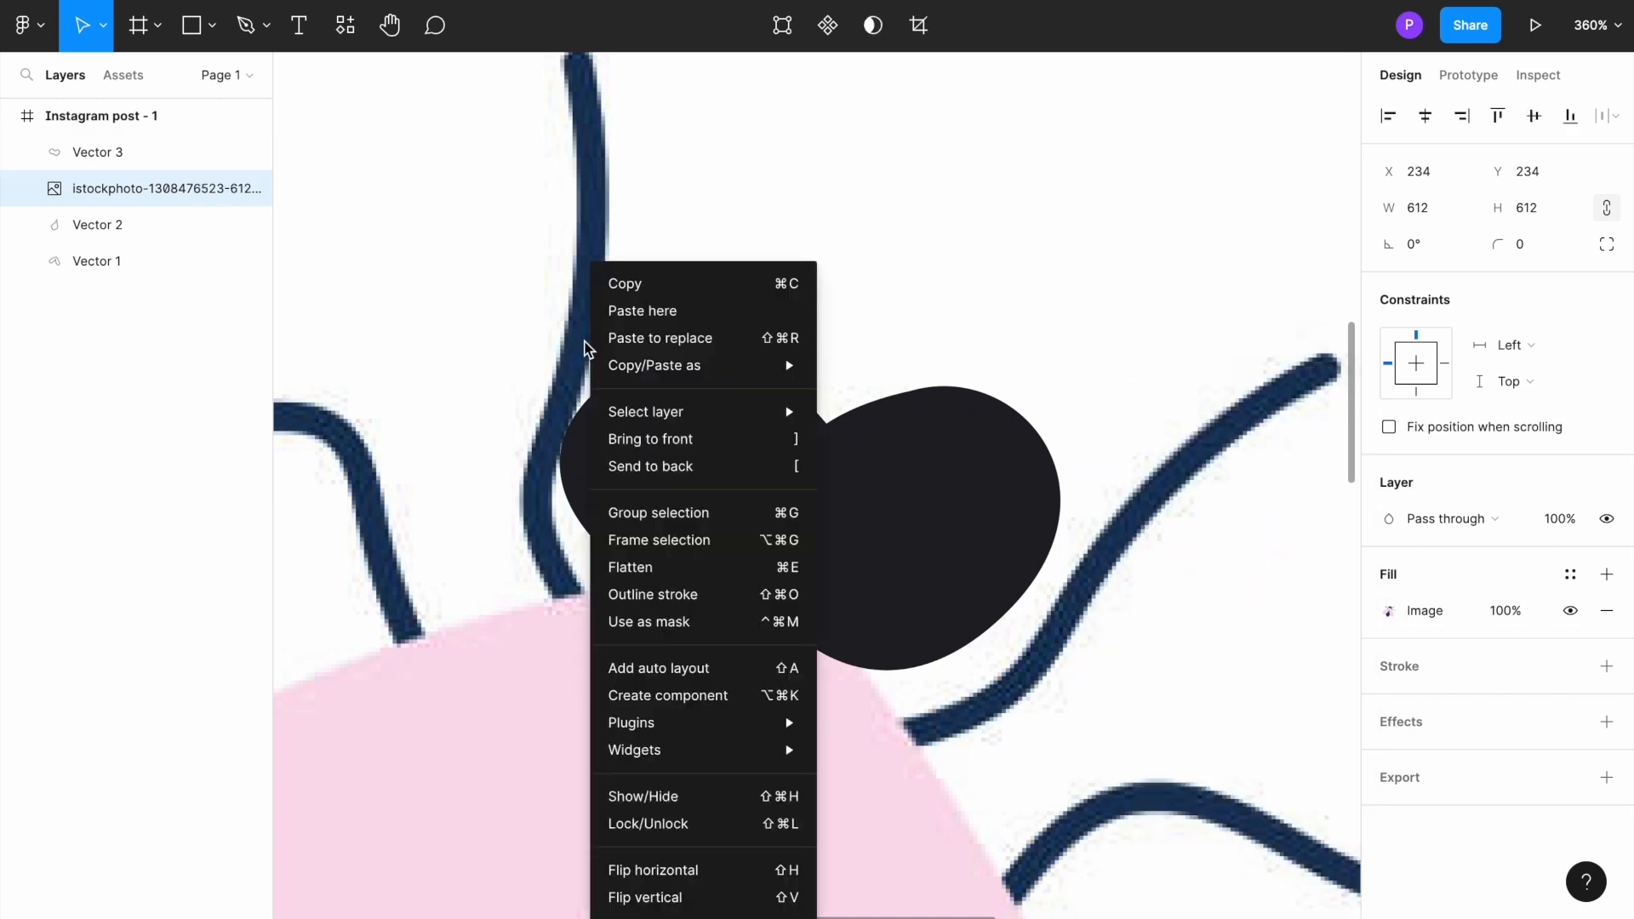
left_click(669, 439)
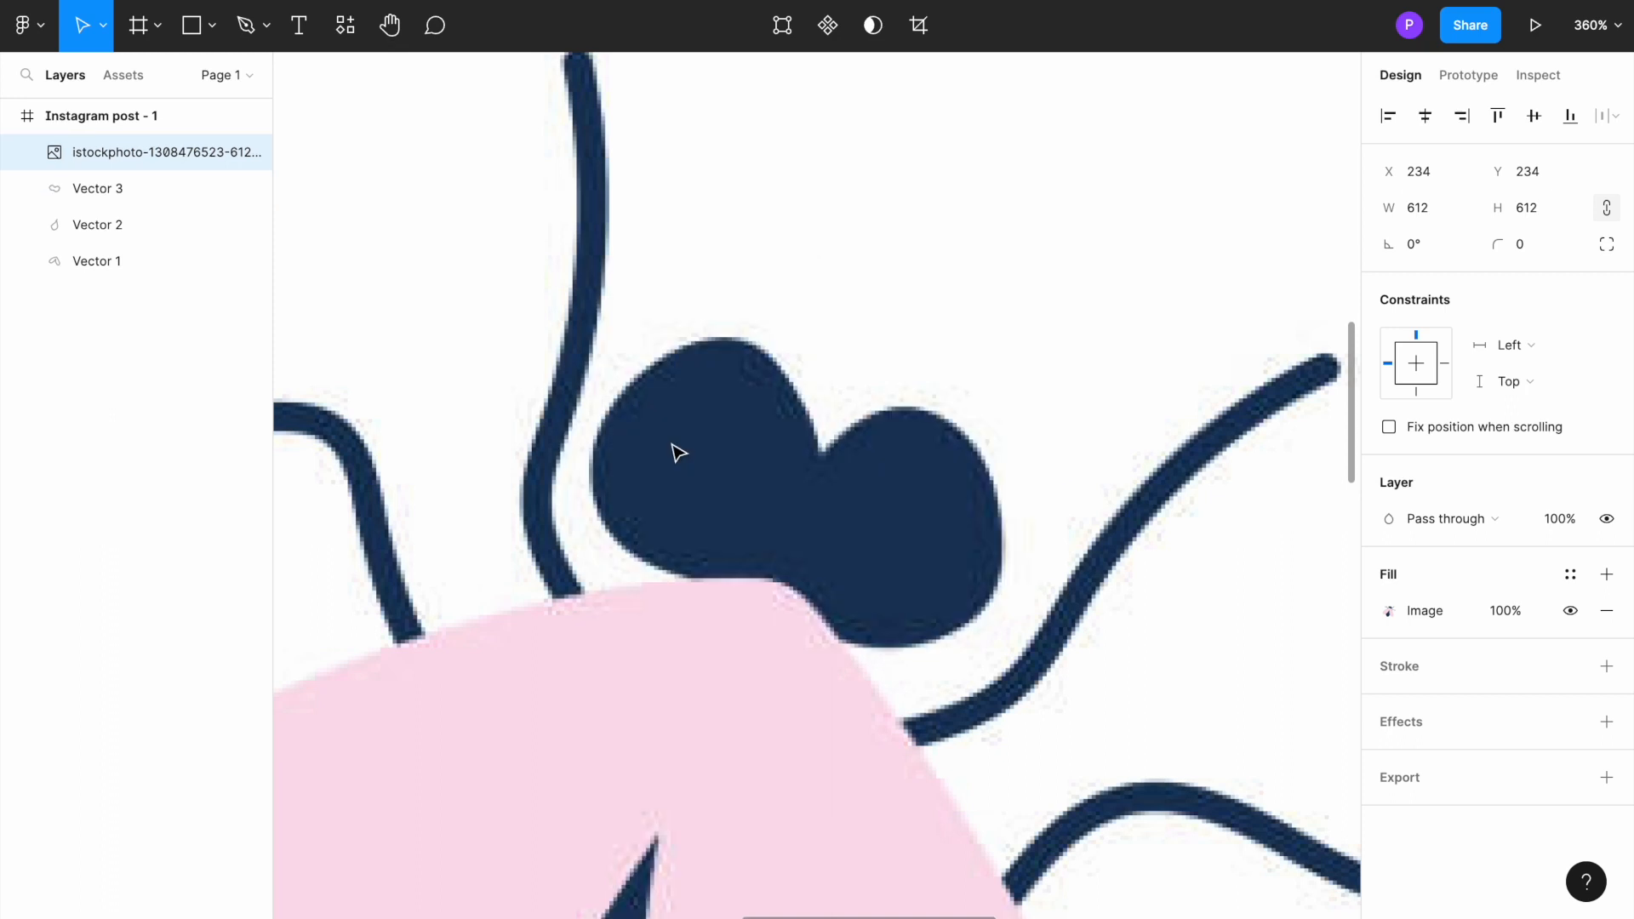
Step: Trace the leg just left of the head with an open curved Pen path, about 17 × 129, from the wing edge up to its tip
scroll(678, 453, "down", 5)
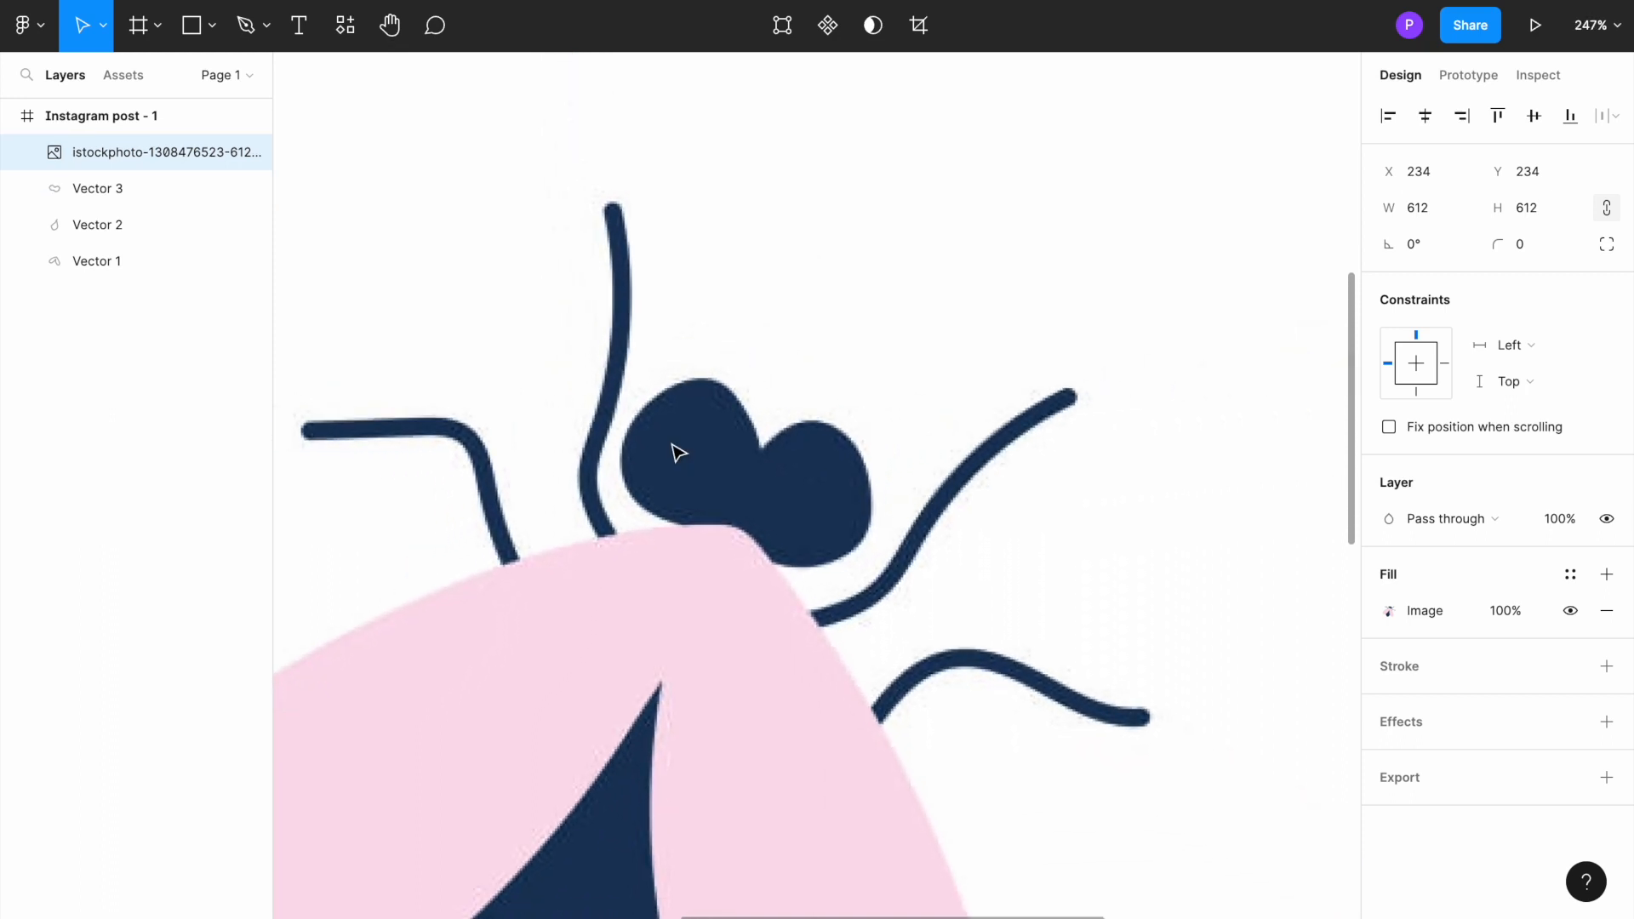
scroll(678, 453, "right", 2)
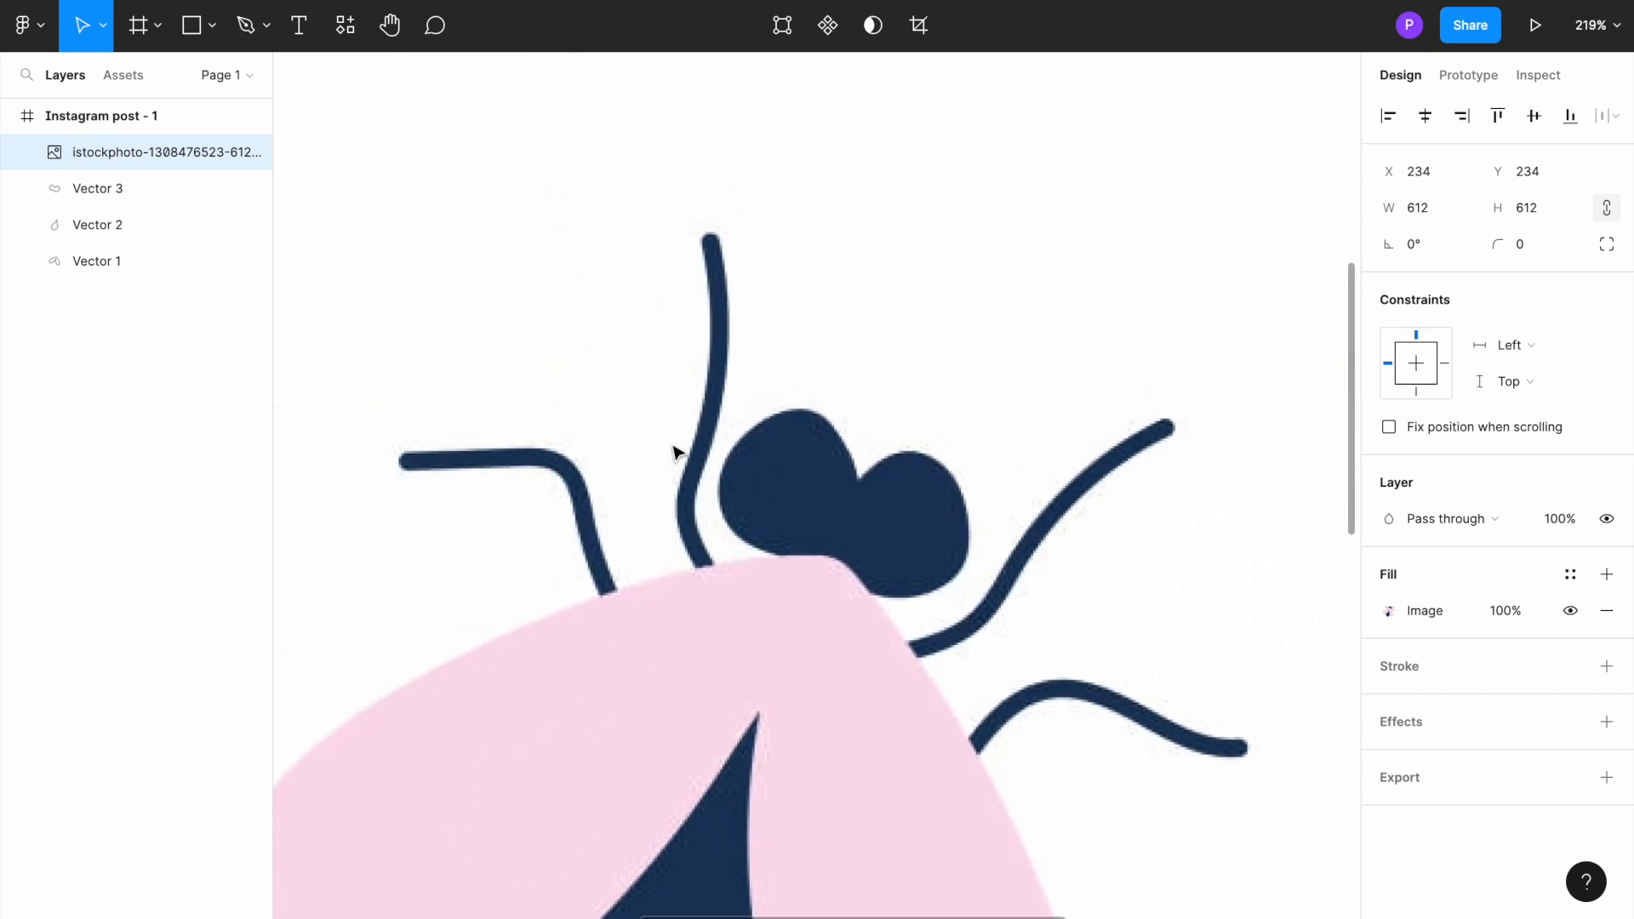
left_click(248, 27)
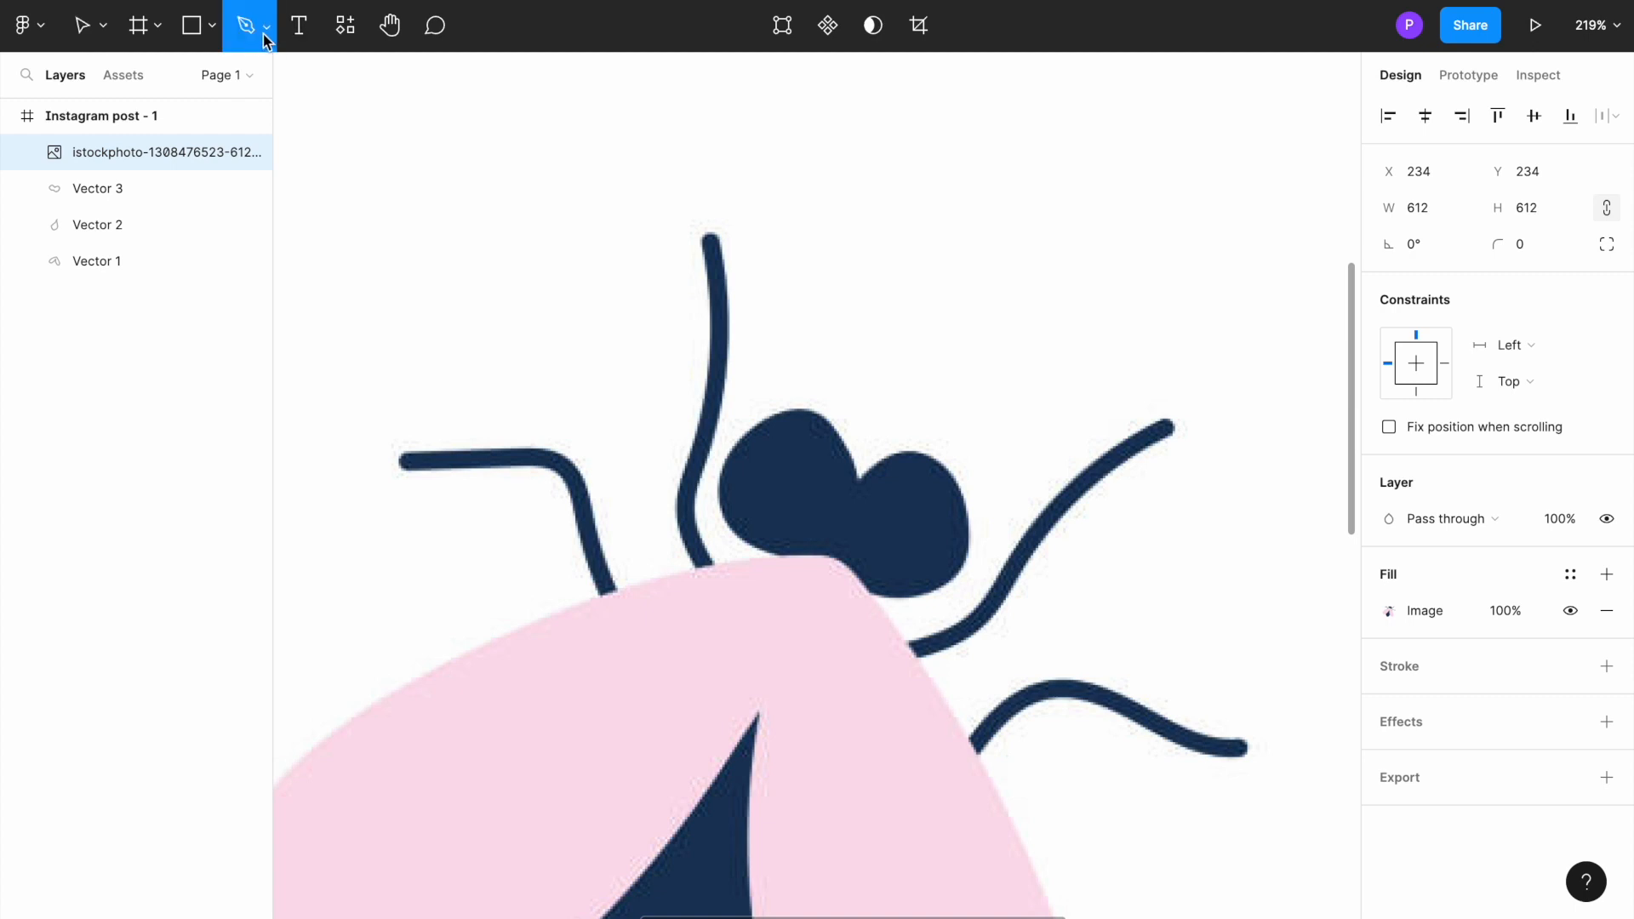
left_click(264, 32)
left_click(254, 74)
left_click(710, 566)
left_click_drag(686, 497, 714, 467)
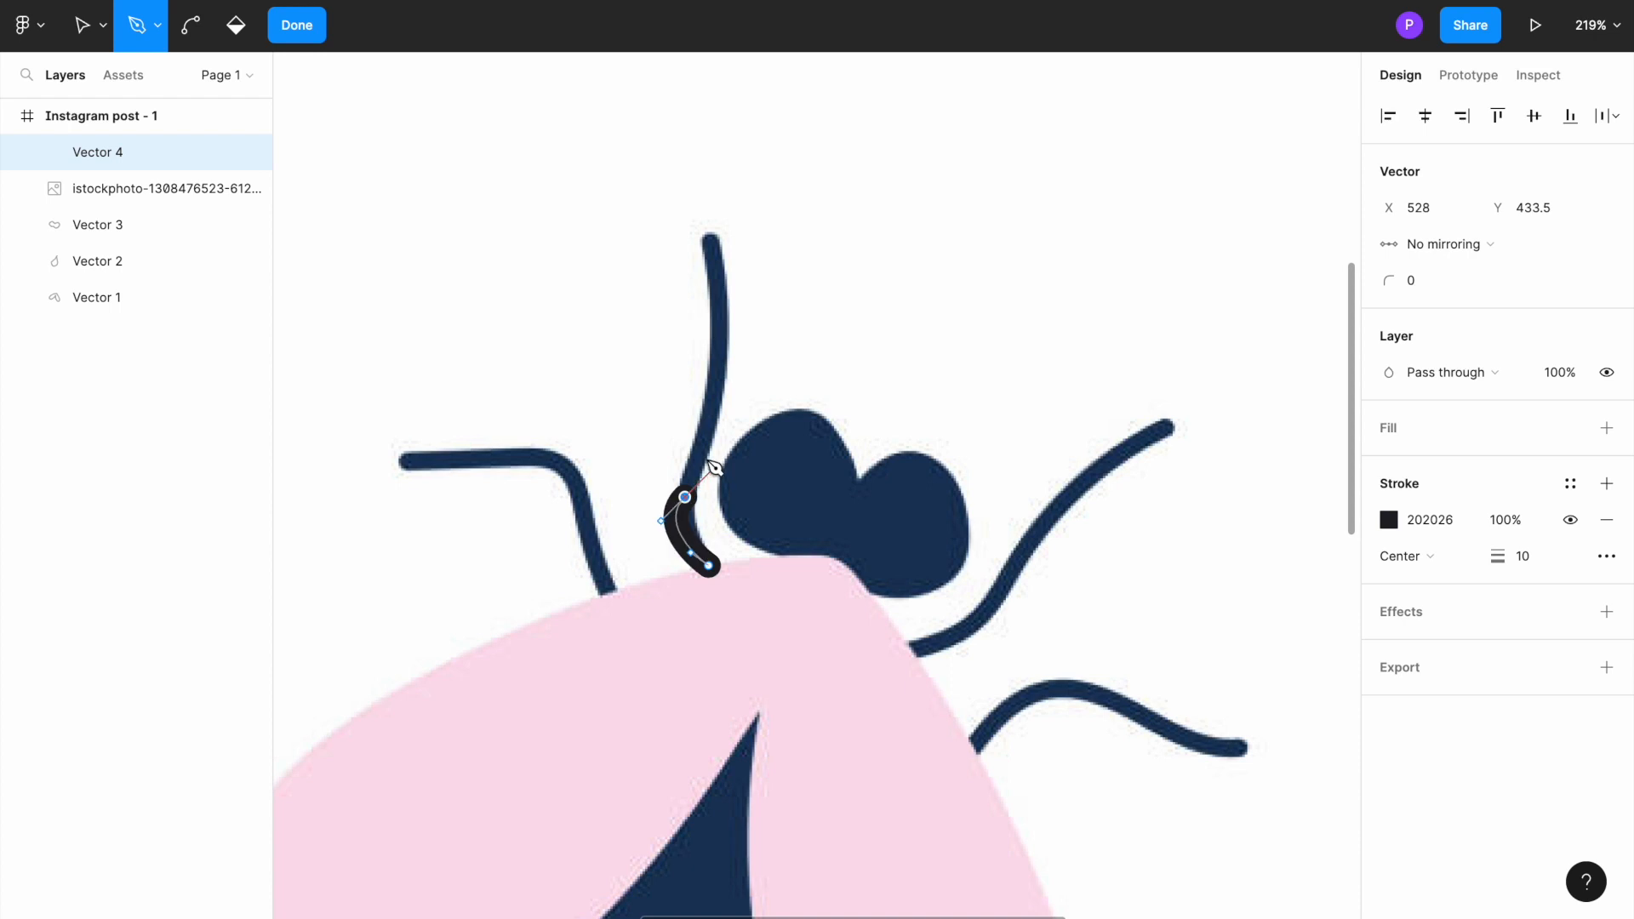
left_click_drag(719, 376, 720, 337)
left_click(709, 245)
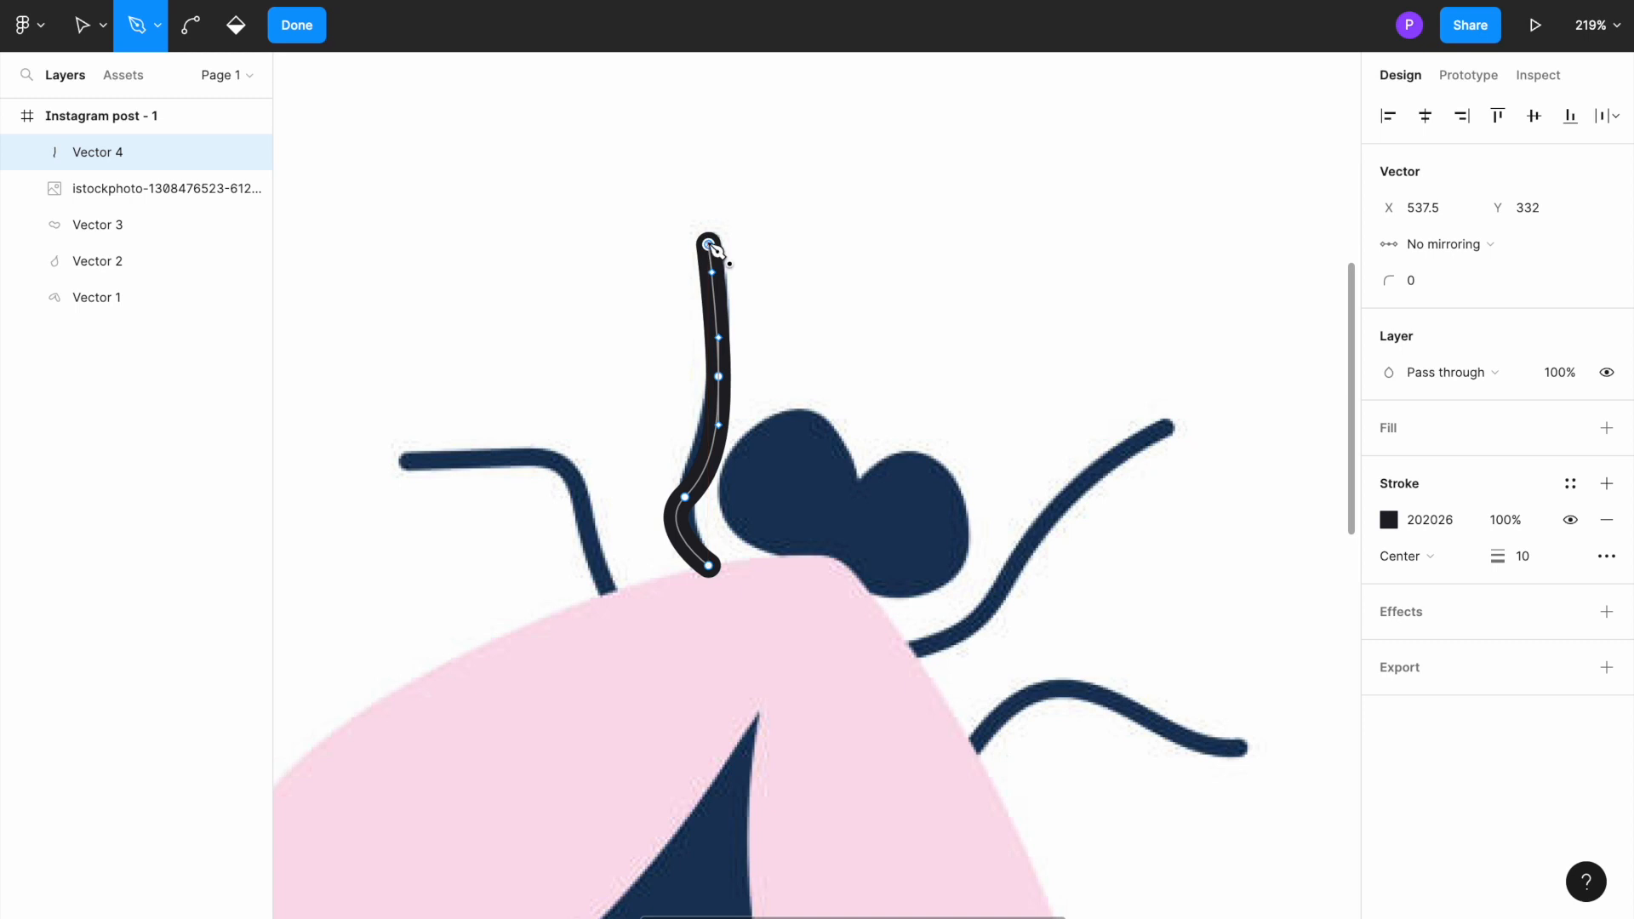
left_click_drag(712, 247, 851, 267)
key("Escape")
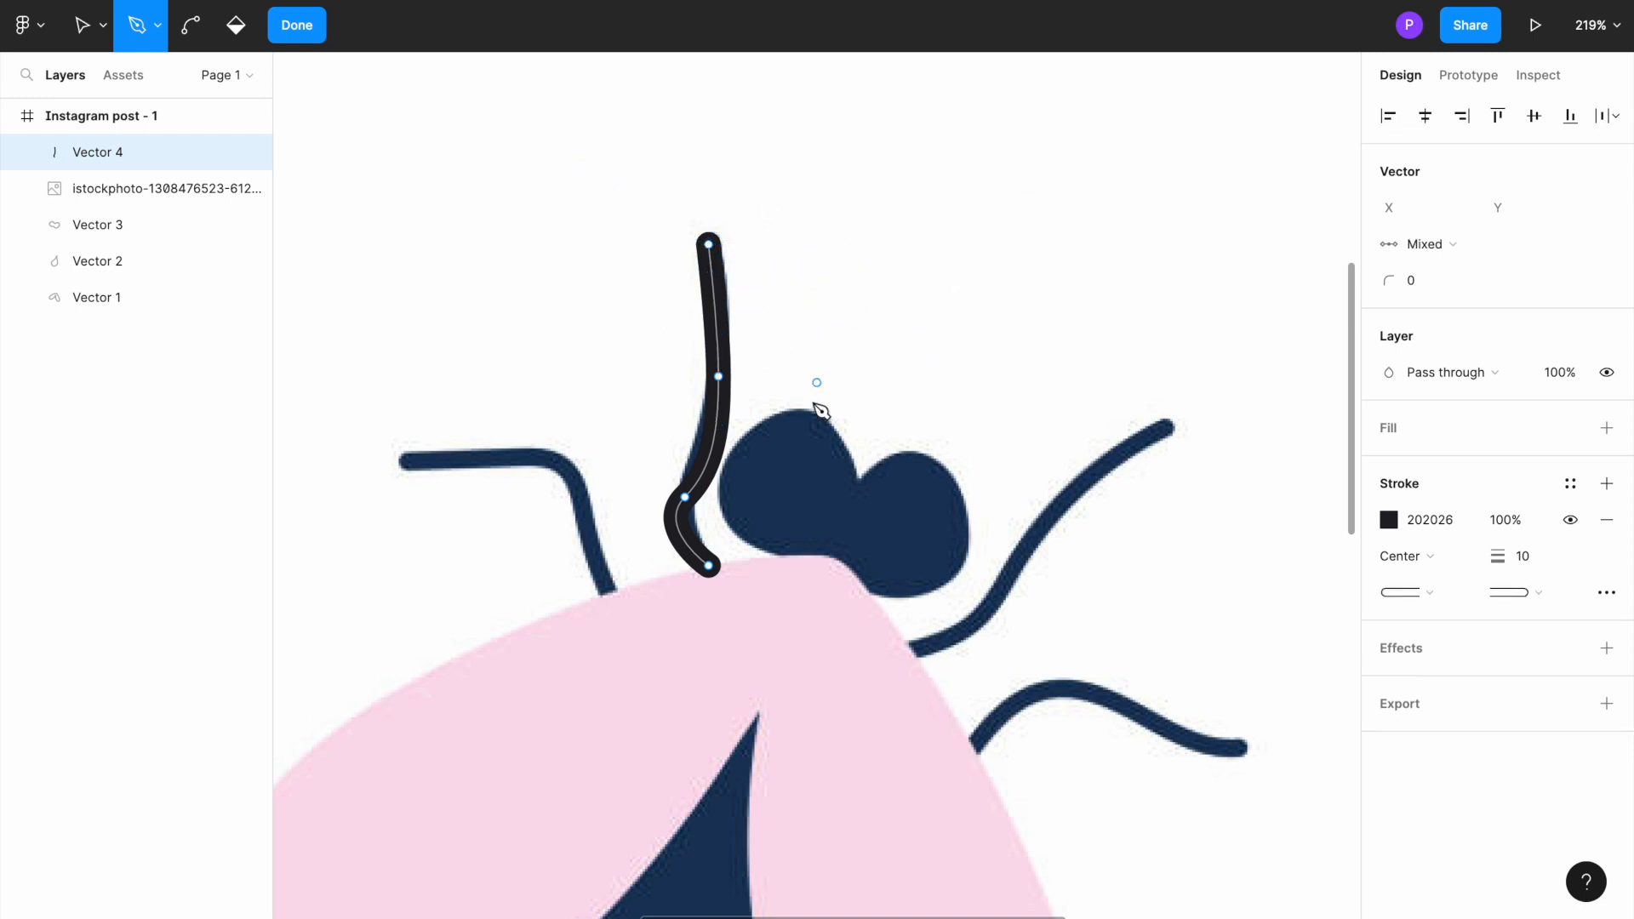
Step: Set the traced leg's stroke colour to the dark blue 23234F
left_click(1389, 520)
left_click_drag(1281, 553, 1240, 551)
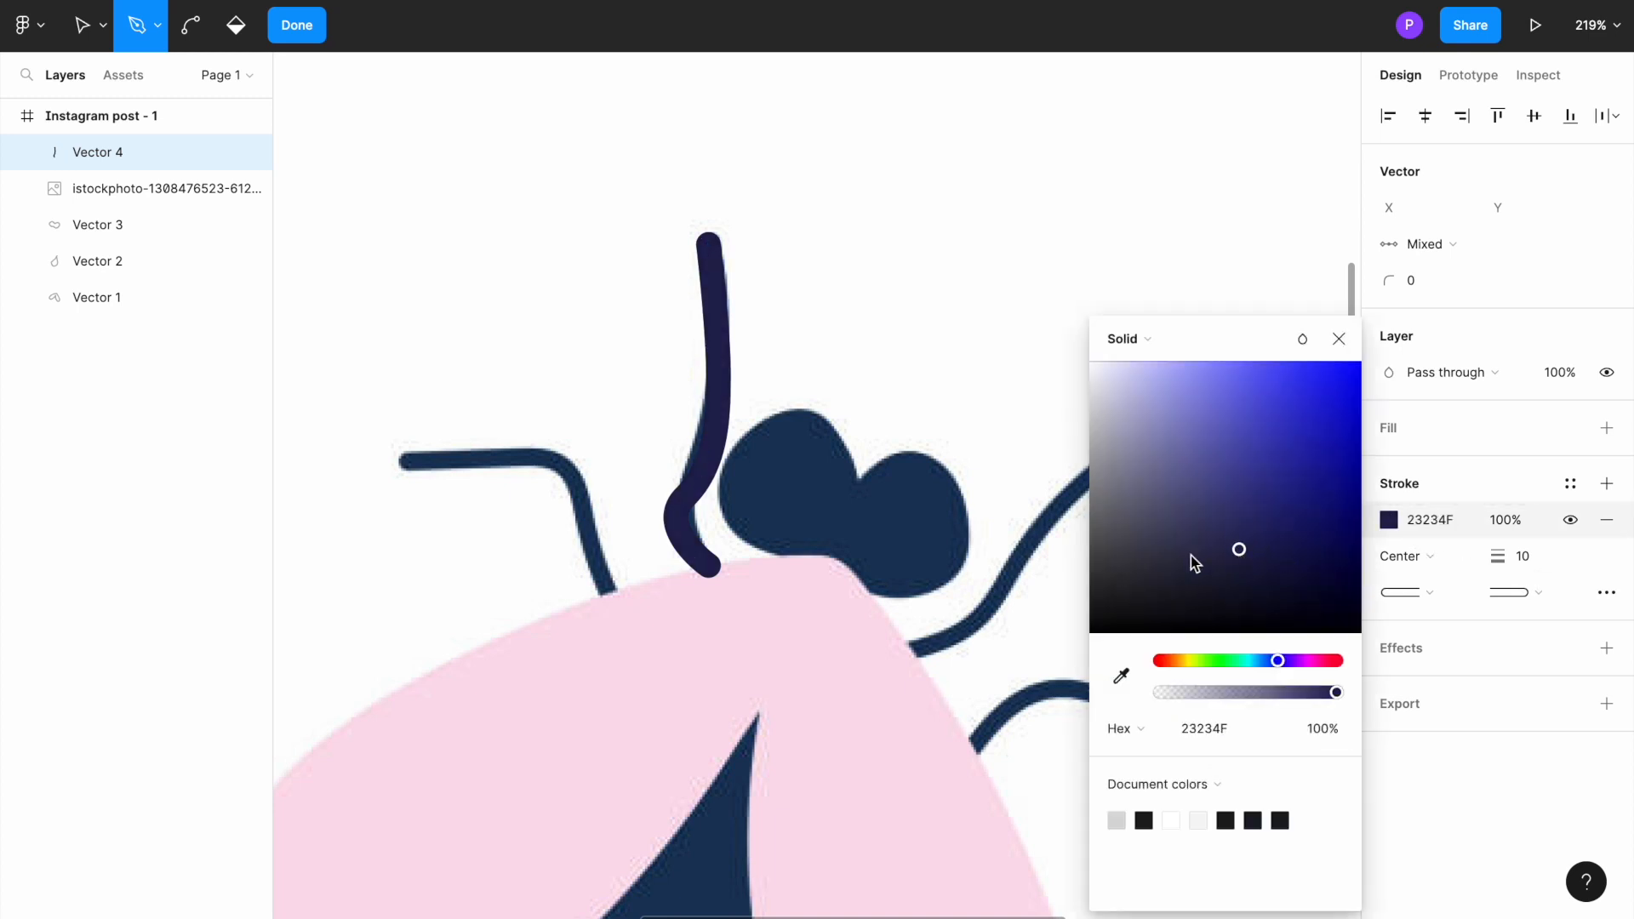
left_click(622, 307)
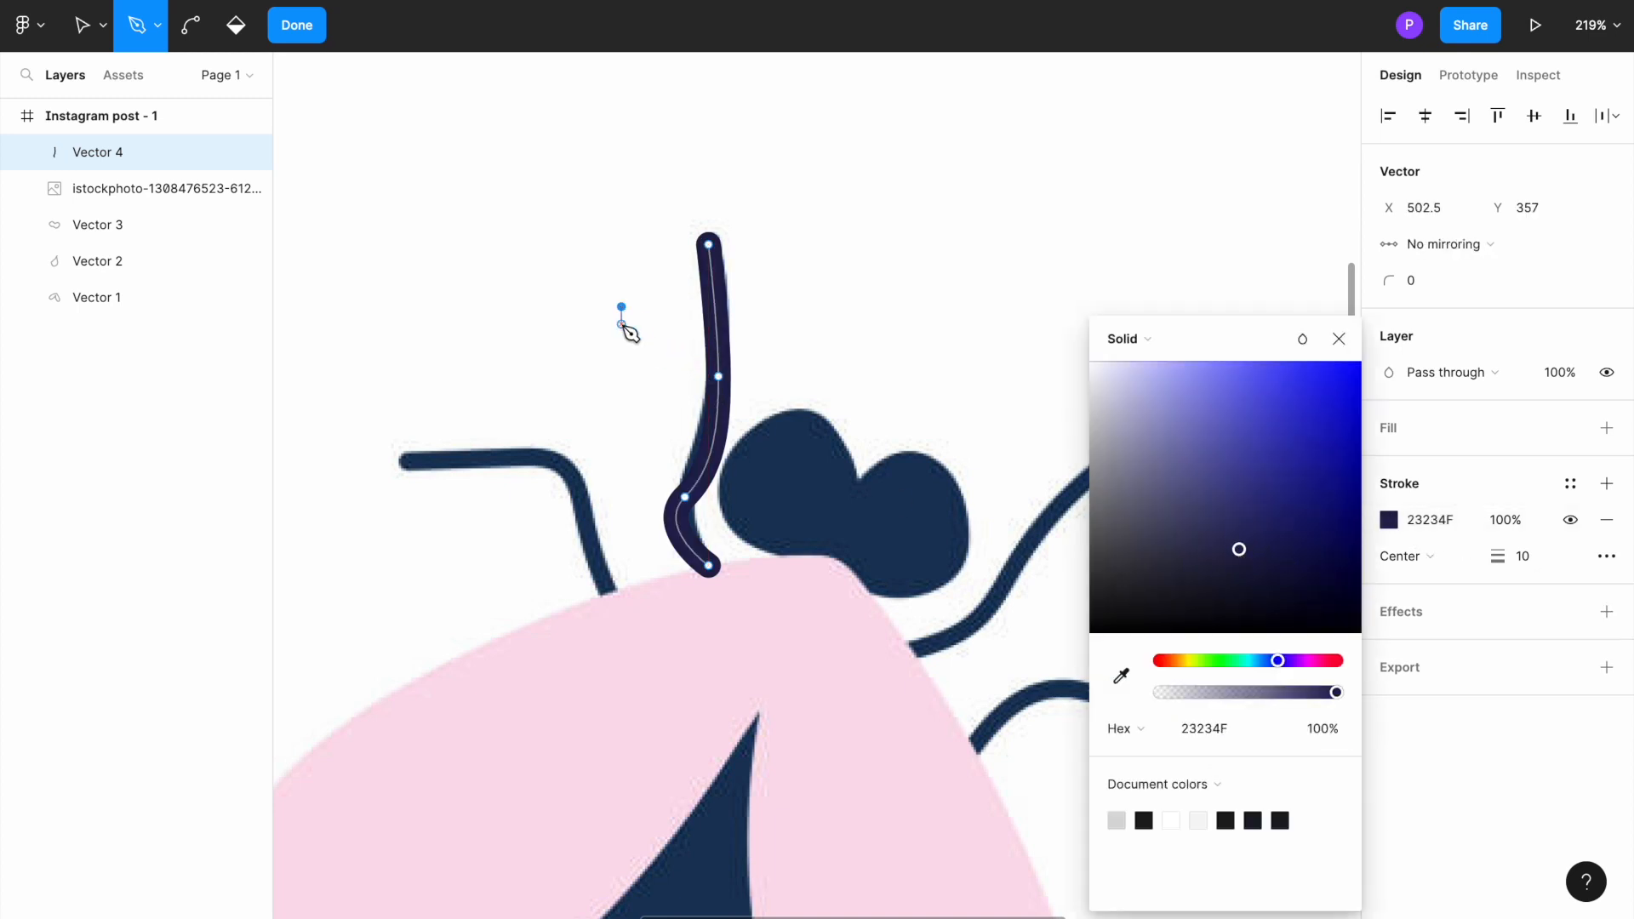
key("ctrl+z")
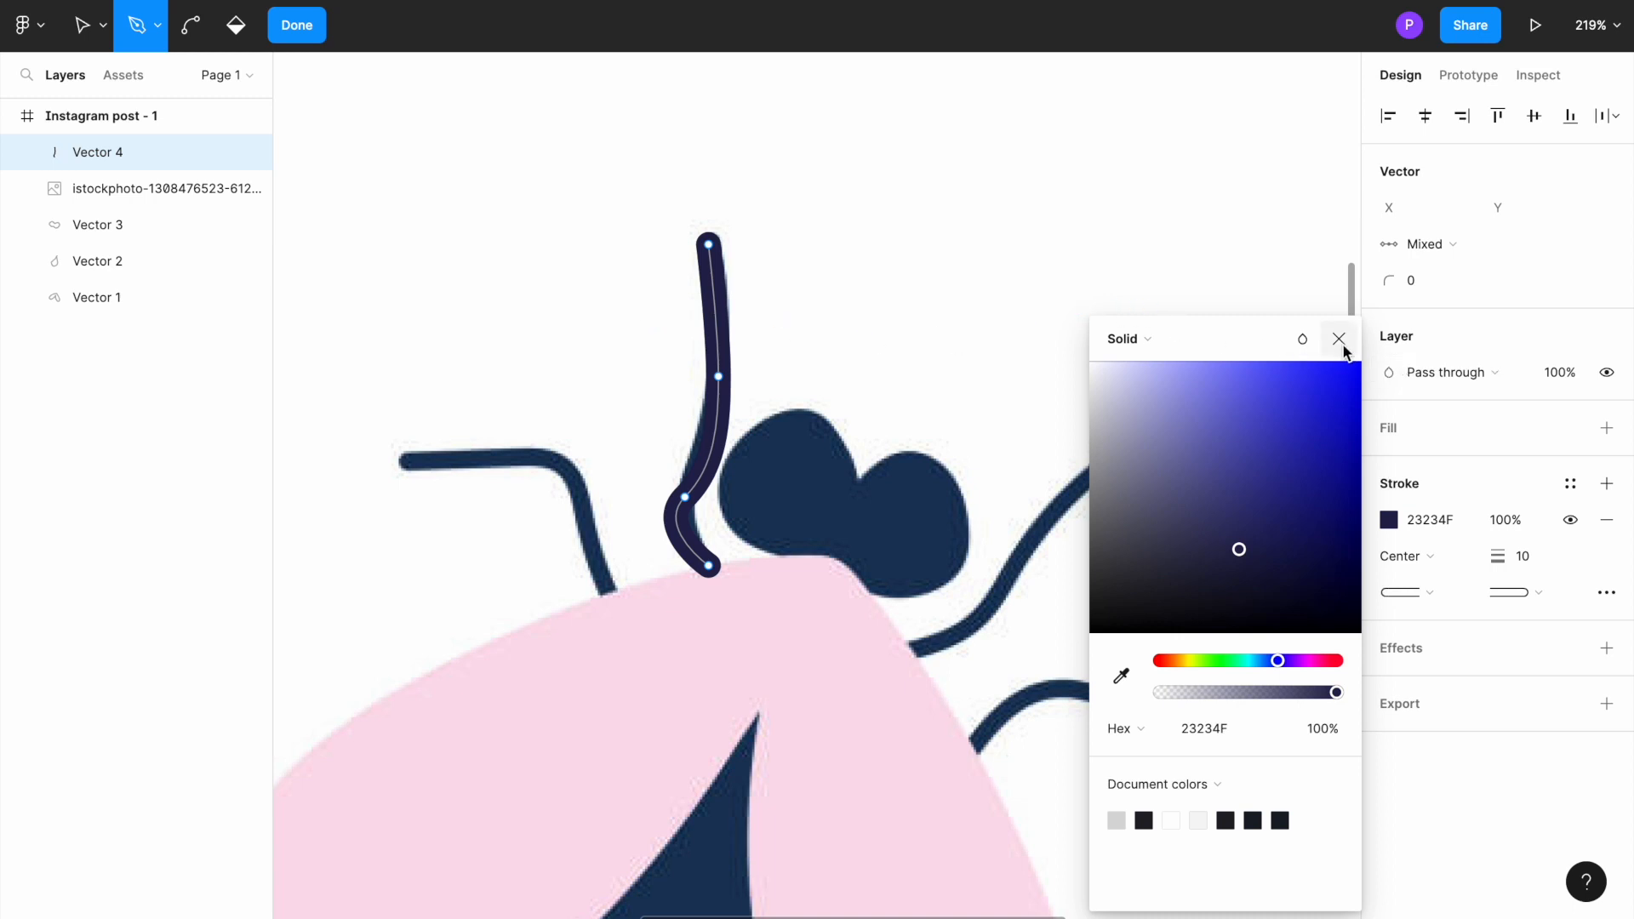
left_click(1343, 344)
left_click(719, 345)
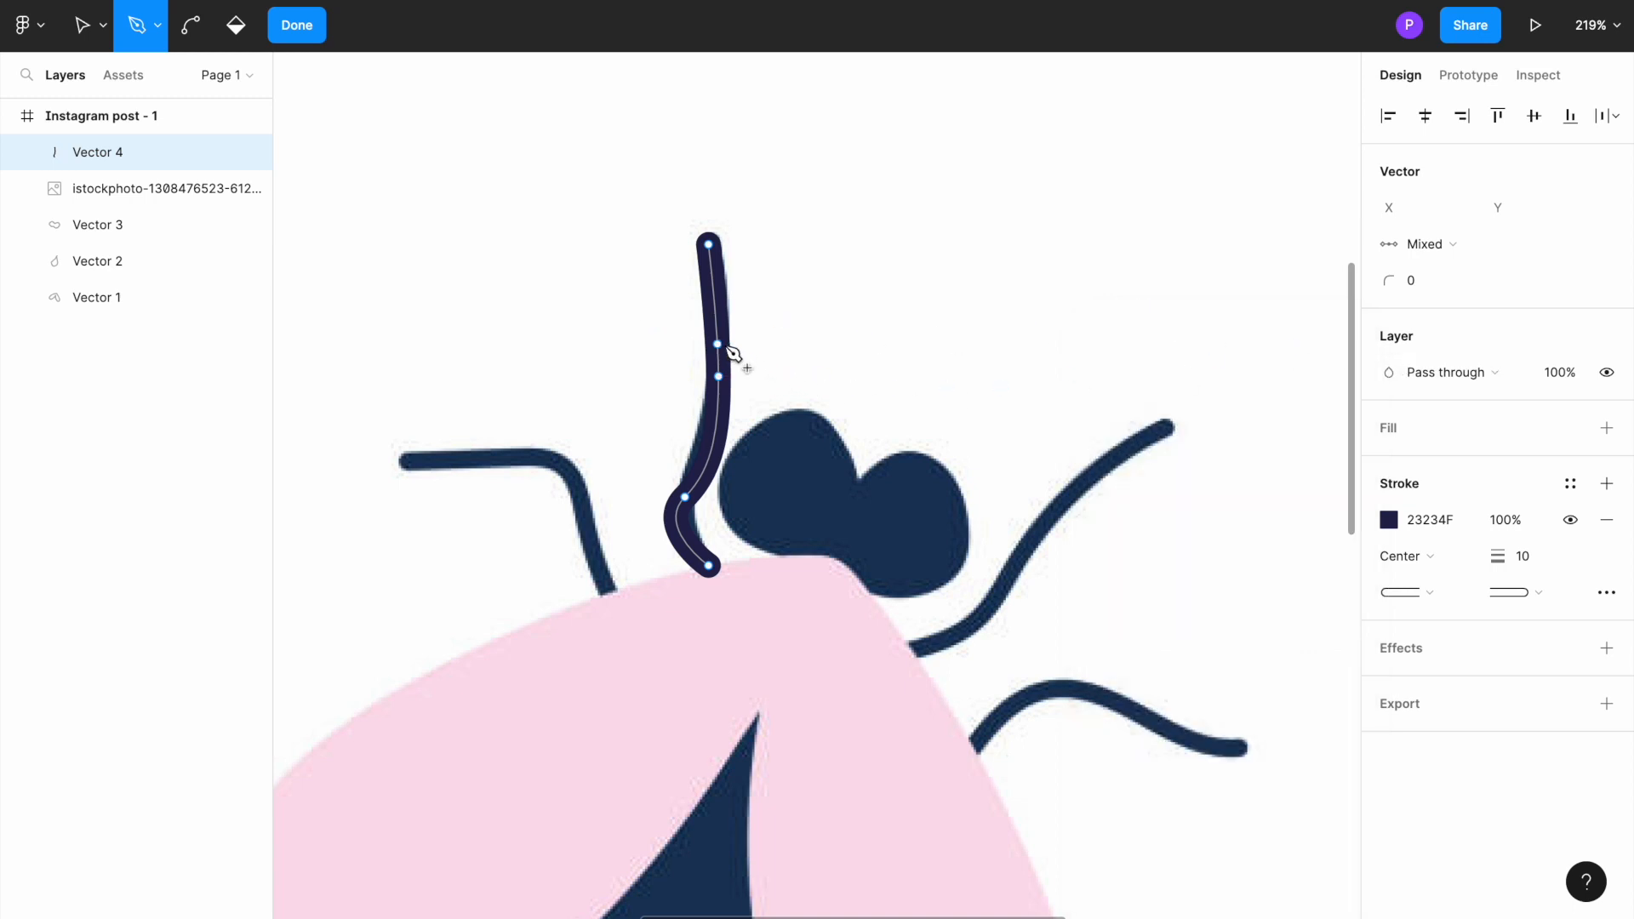
key("ctrl")
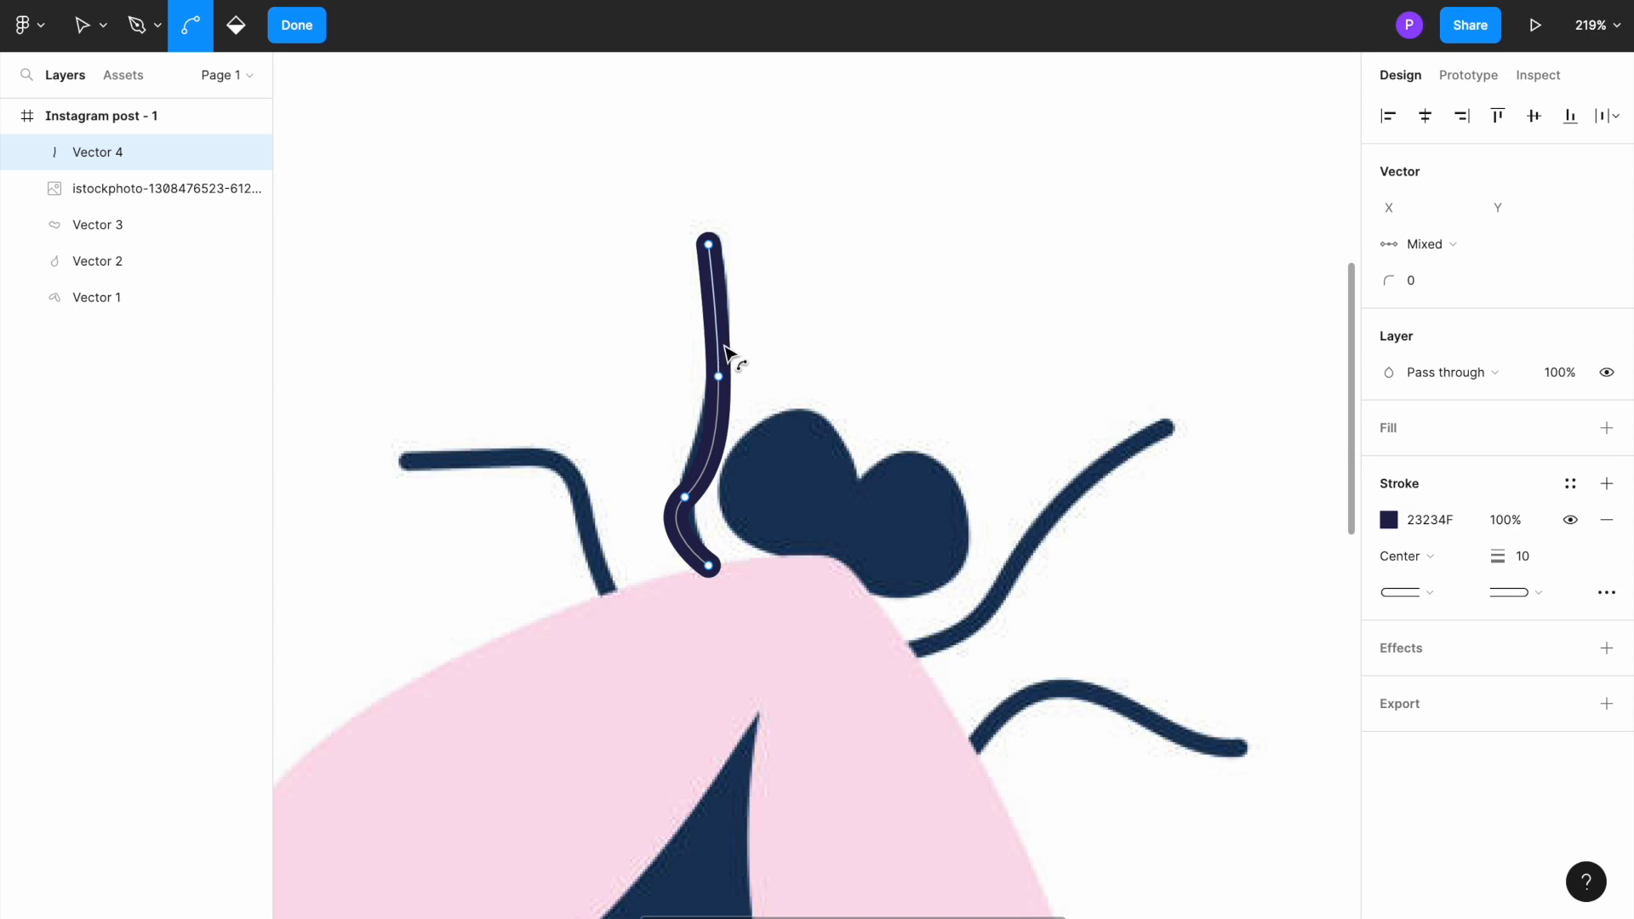
key("ctrl+v")
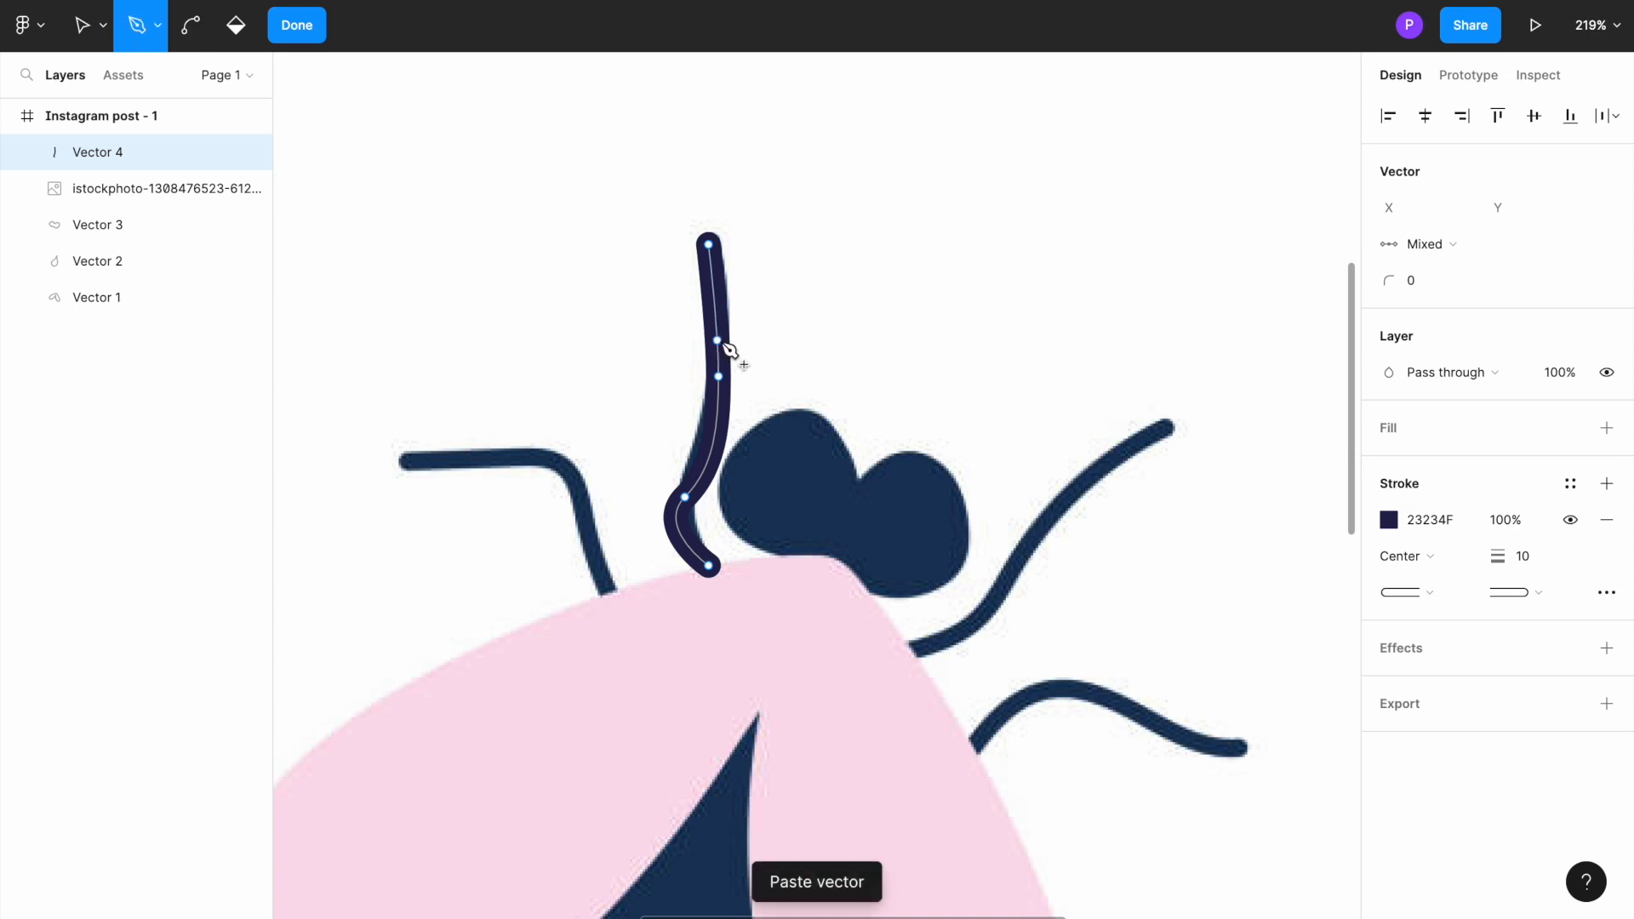
left_click(717, 341)
Step: Finish editing the leg path, then paste a copy, rotate it to 32.61° and place it over the far-left leg
key("Escape")
key("Escape")
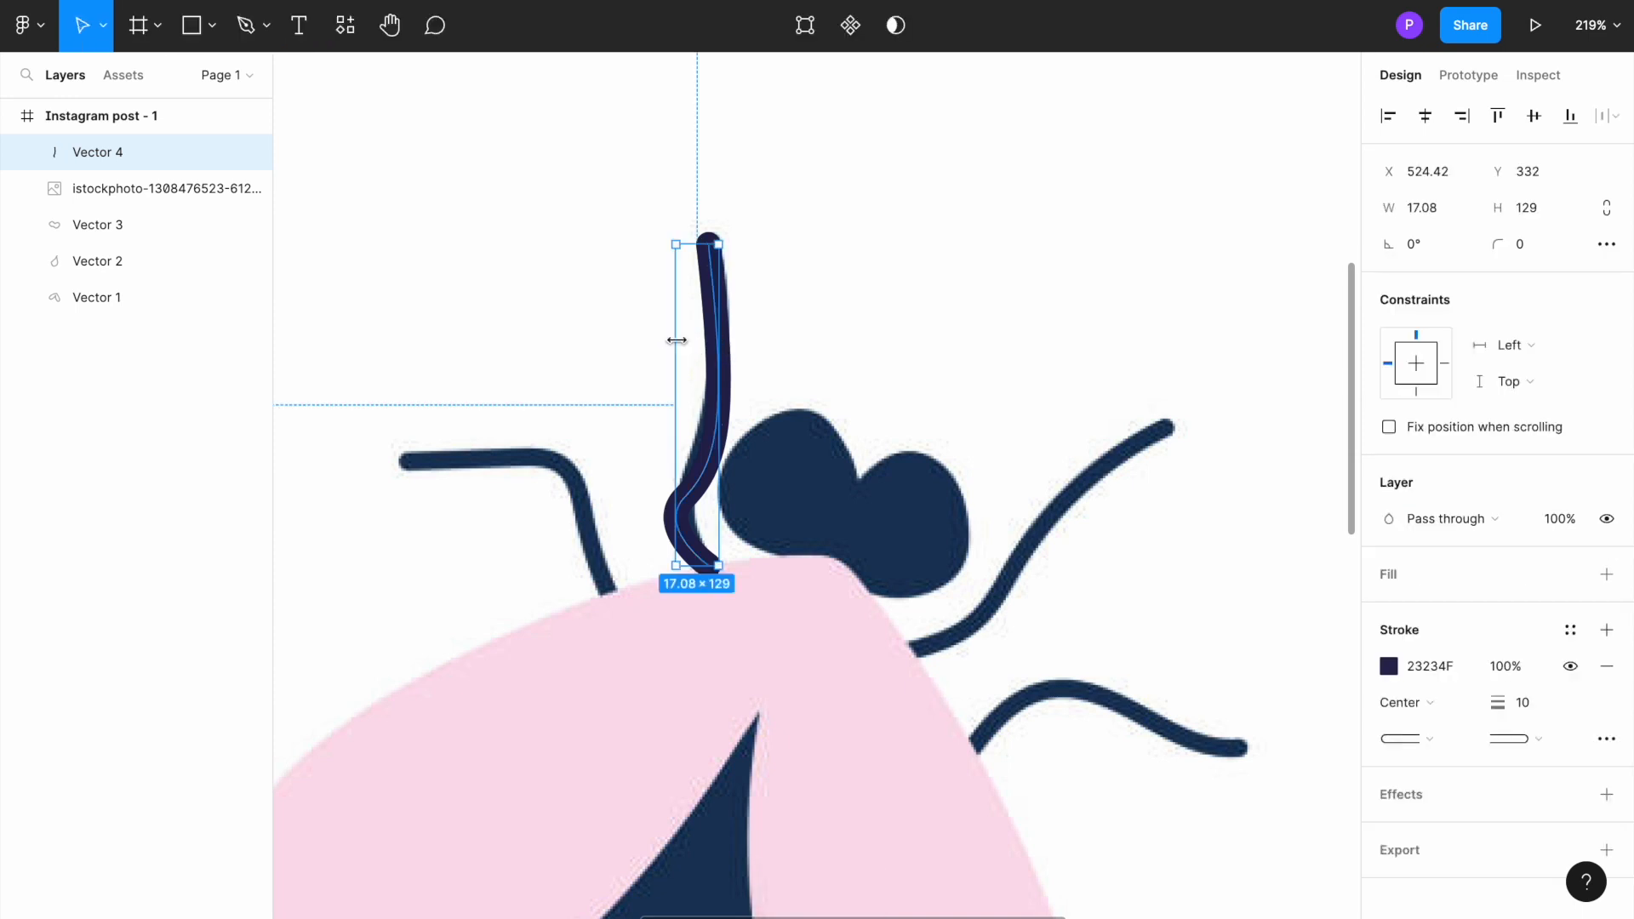
left_click_drag(718, 364, 611, 388)
key("ctrl+v")
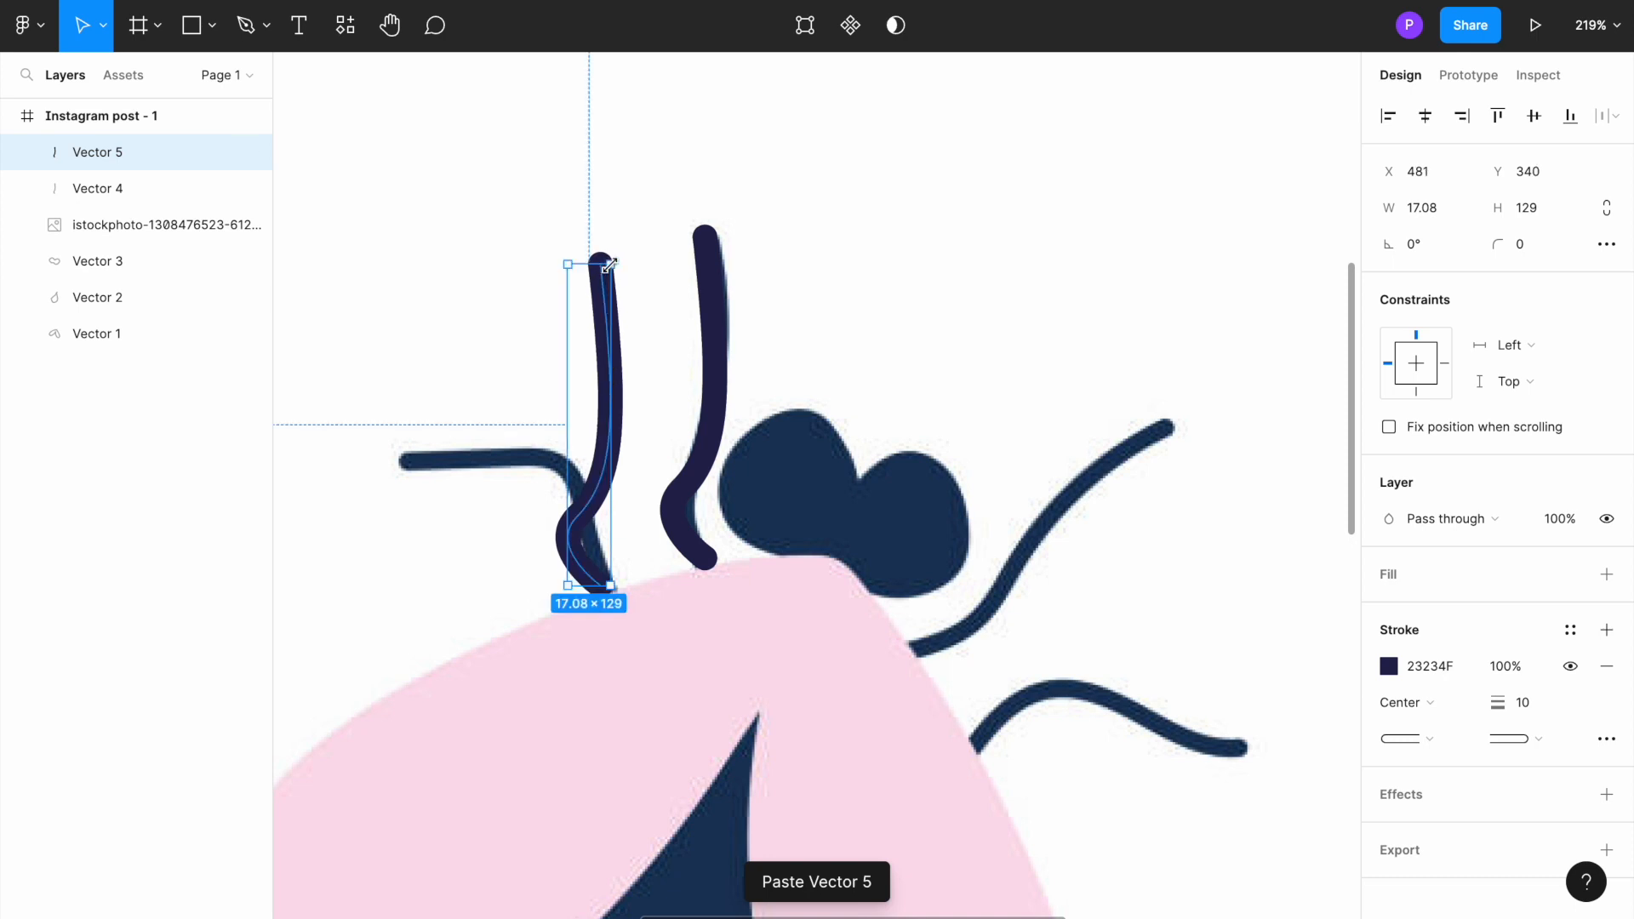
left_click_drag(612, 256, 501, 222)
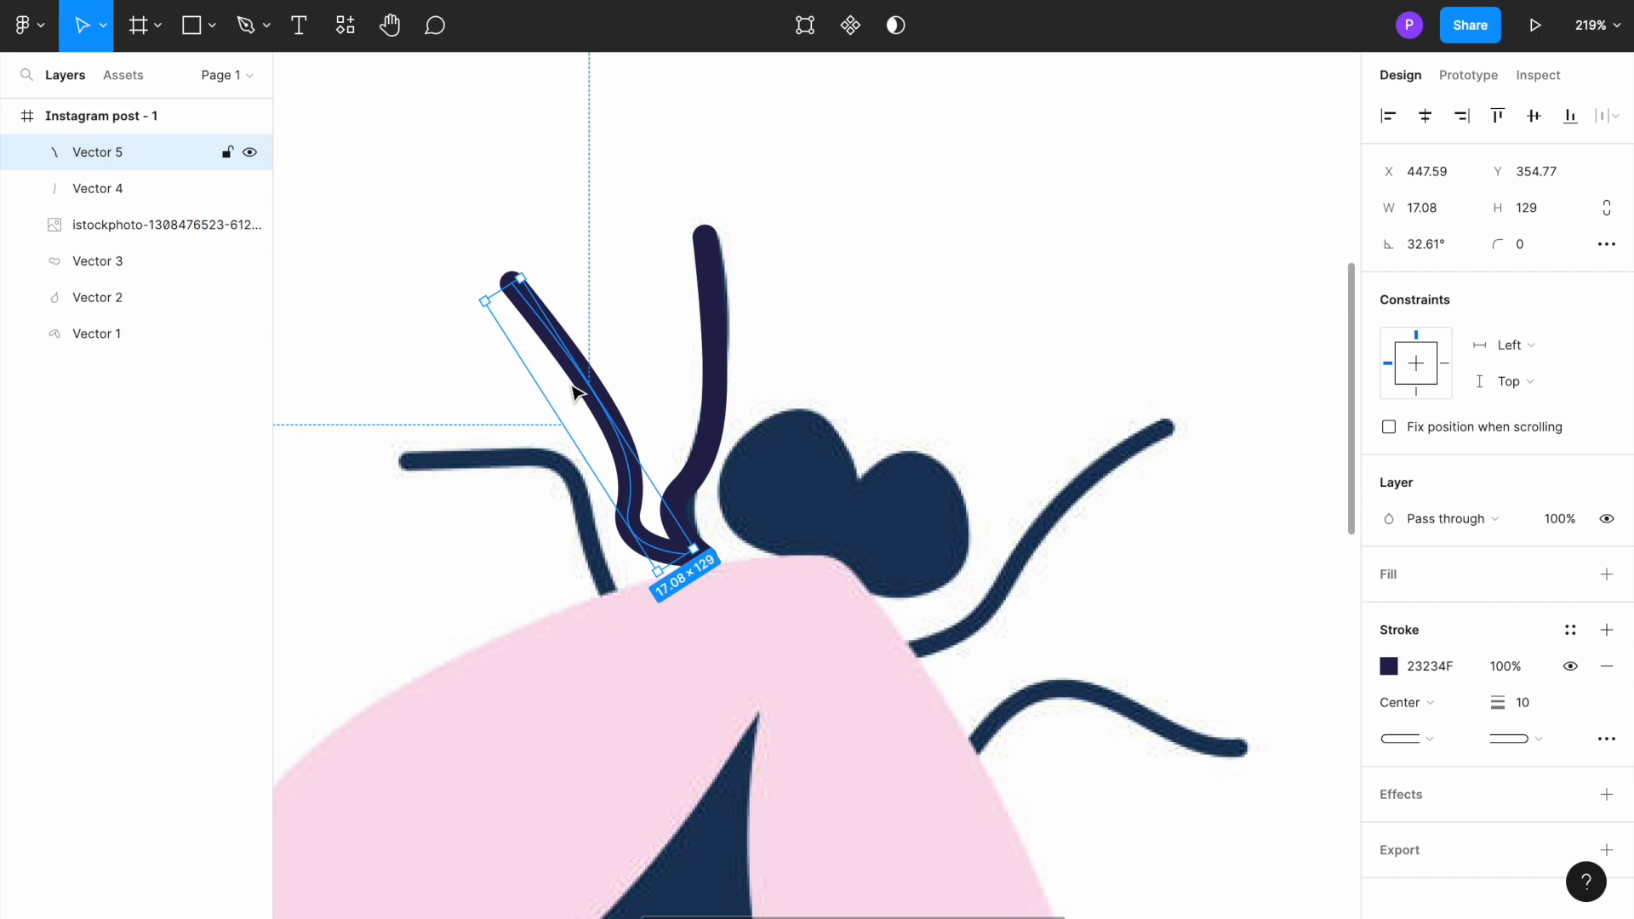
left_click_drag(600, 420, 521, 453)
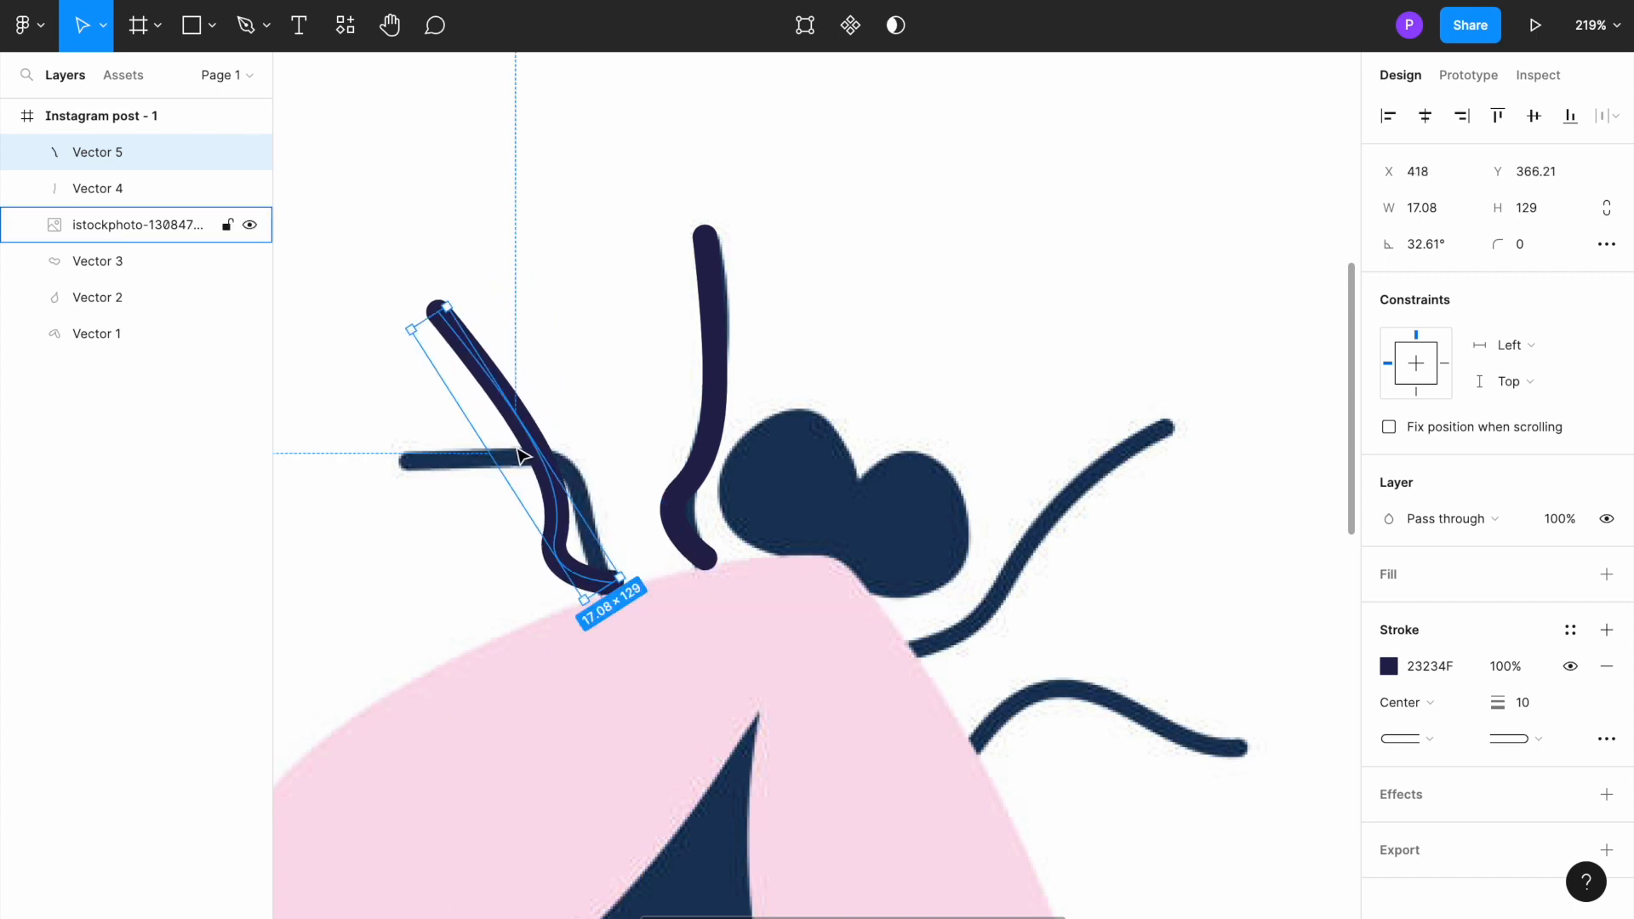
Step: Paste another copy of the leg, rotate it to -48.96° and place it over the upper right leg
key("ctrl+v")
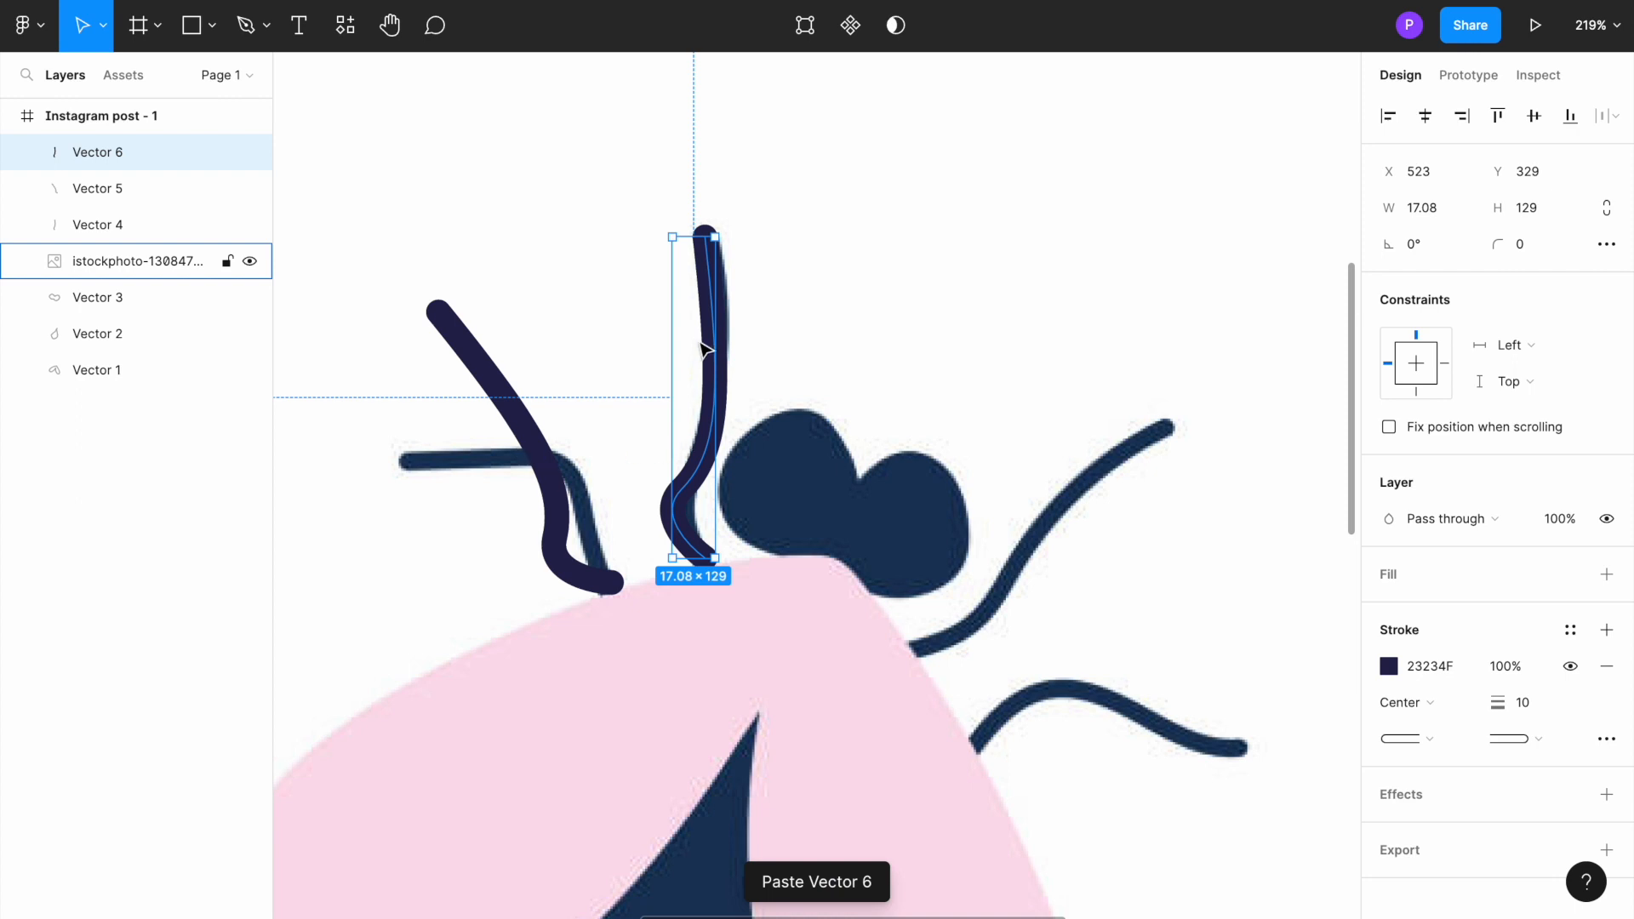
mouse_move(707, 350)
left_mouse_down()
mouse_move(1034, 467)
mouse_move(969, 467)
mouse_move(948, 438)
left_mouse_up()
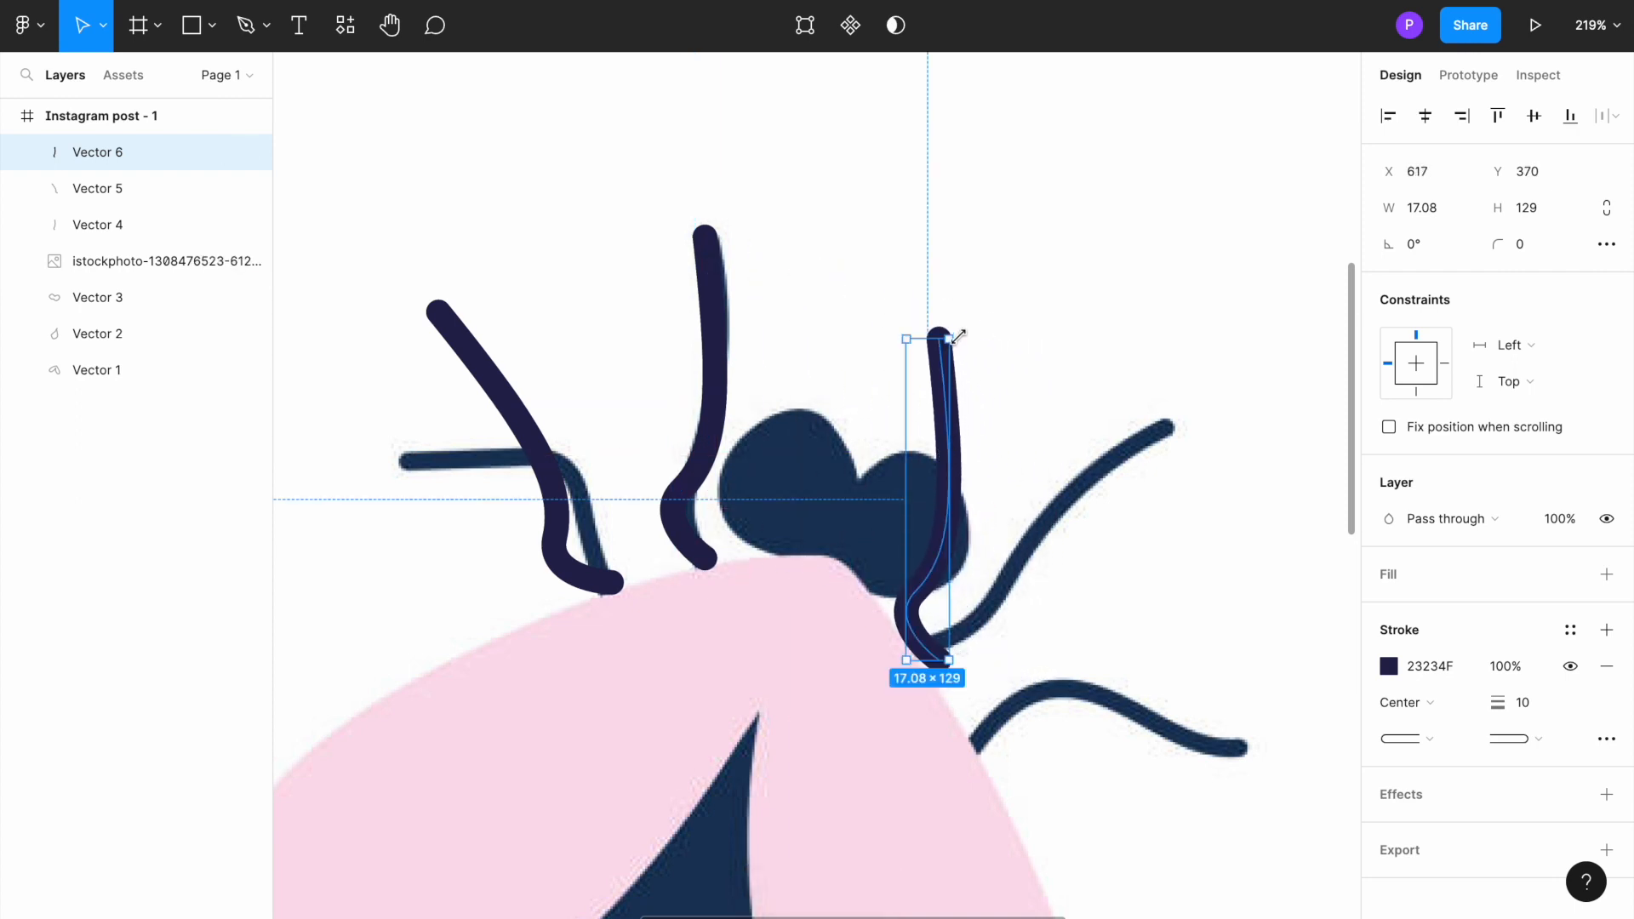
left_click_drag(948, 339, 1101, 411)
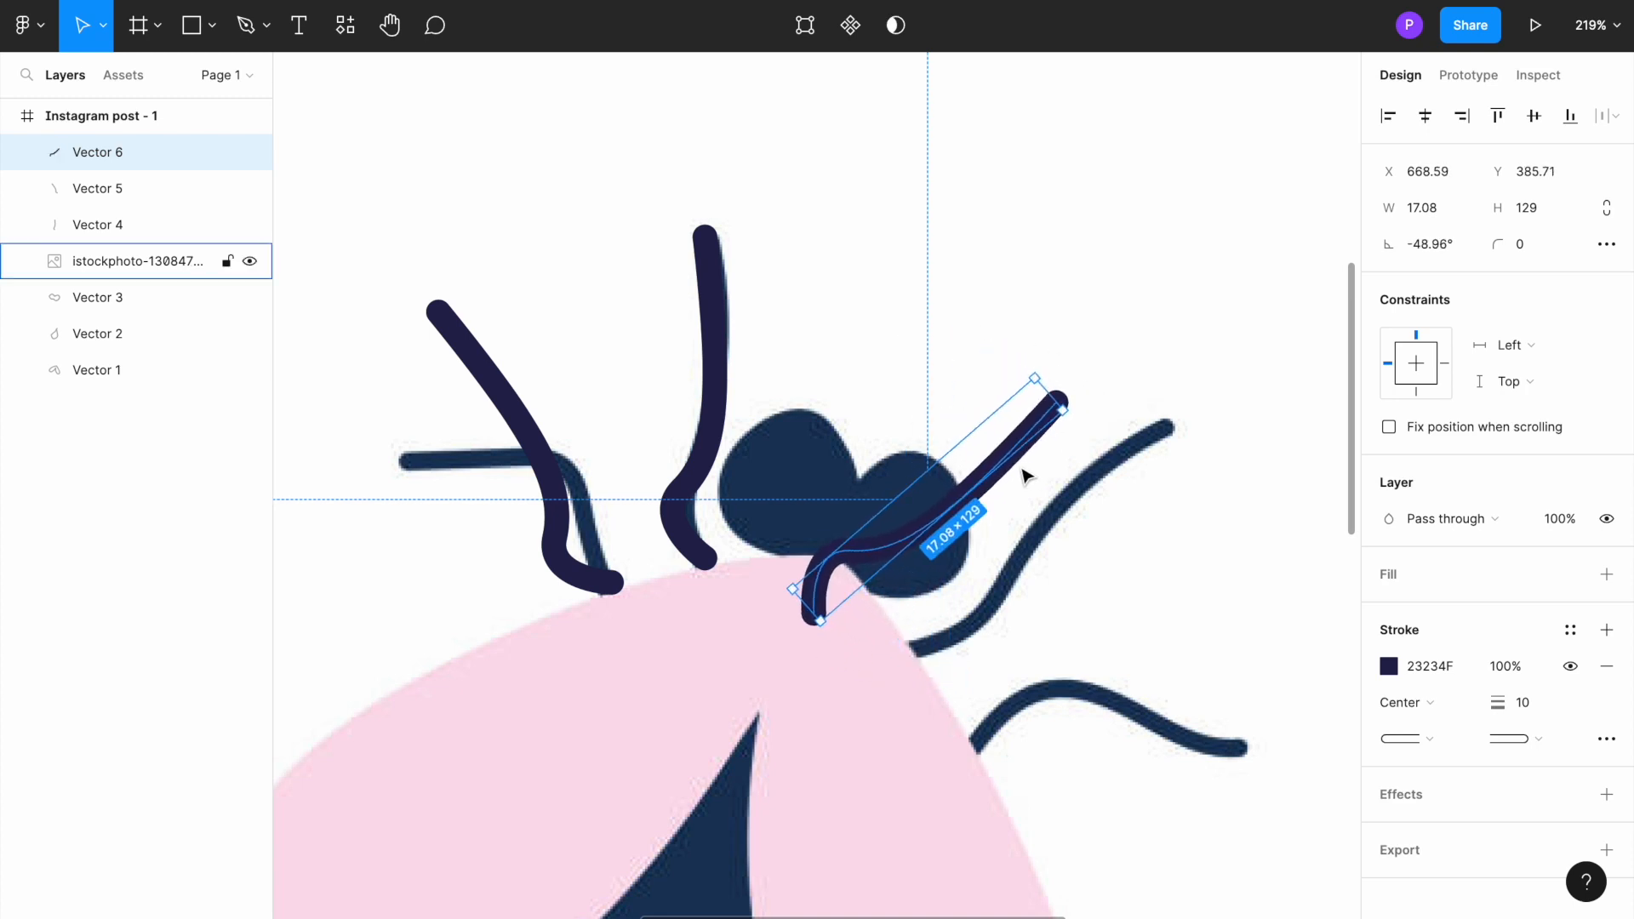
left_click_drag(1035, 470, 1131, 506)
Step: Paste one more copy of the leg, rotate it to -74.05° and place it over the lower right leg
key("ctrl+v")
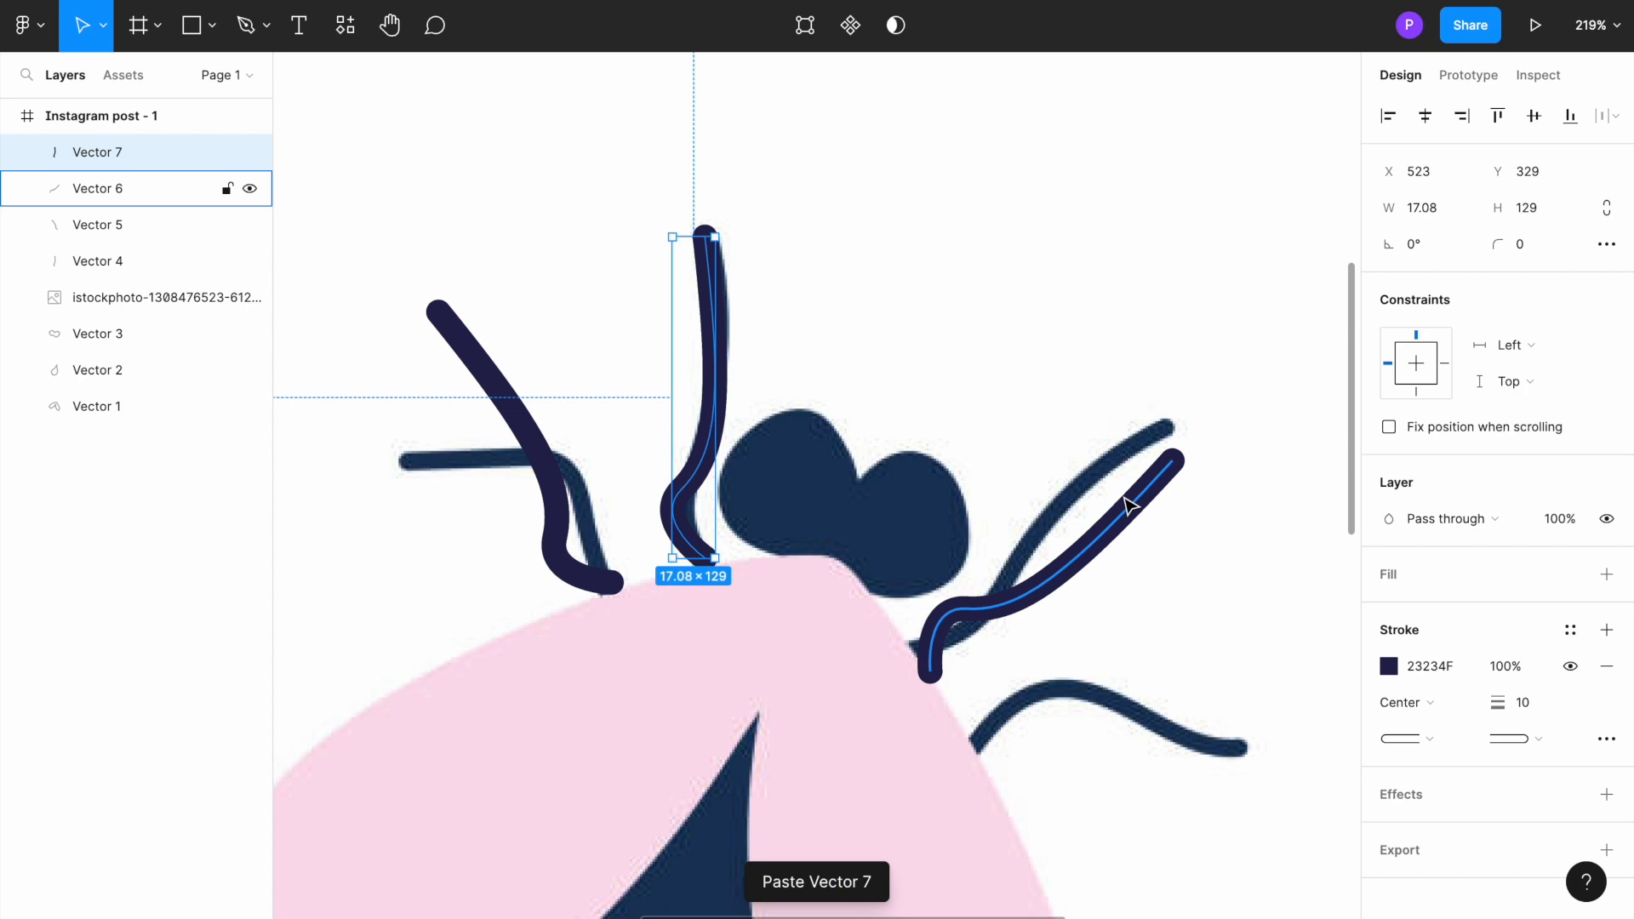
left_click_drag(709, 295, 1005, 500)
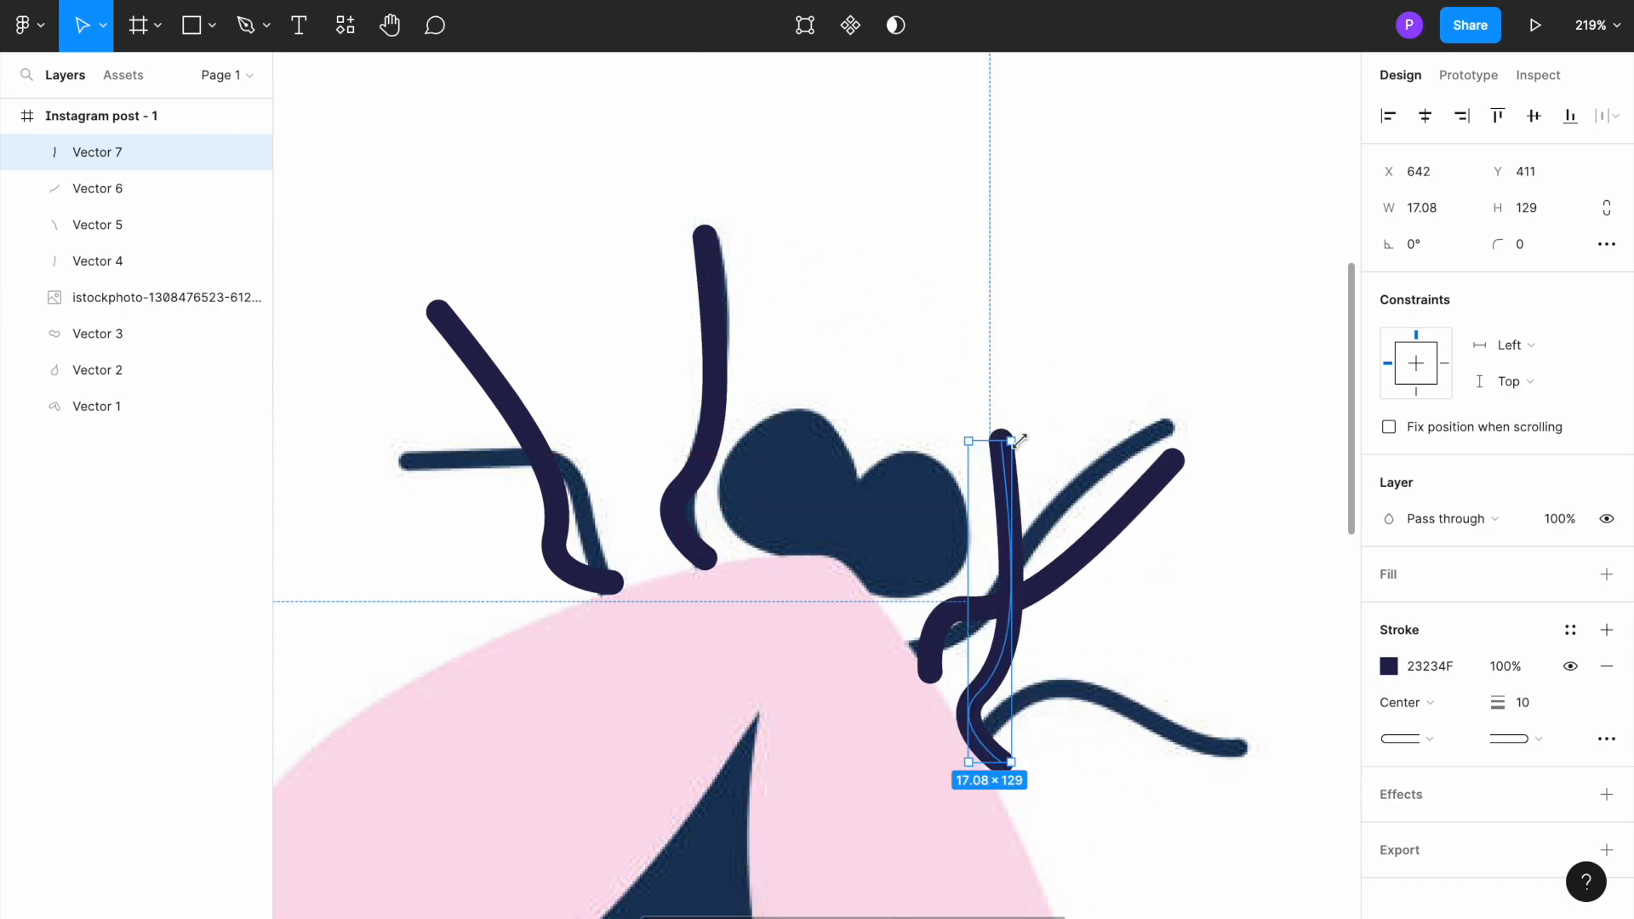
left_click_drag(1031, 444, 1255, 573)
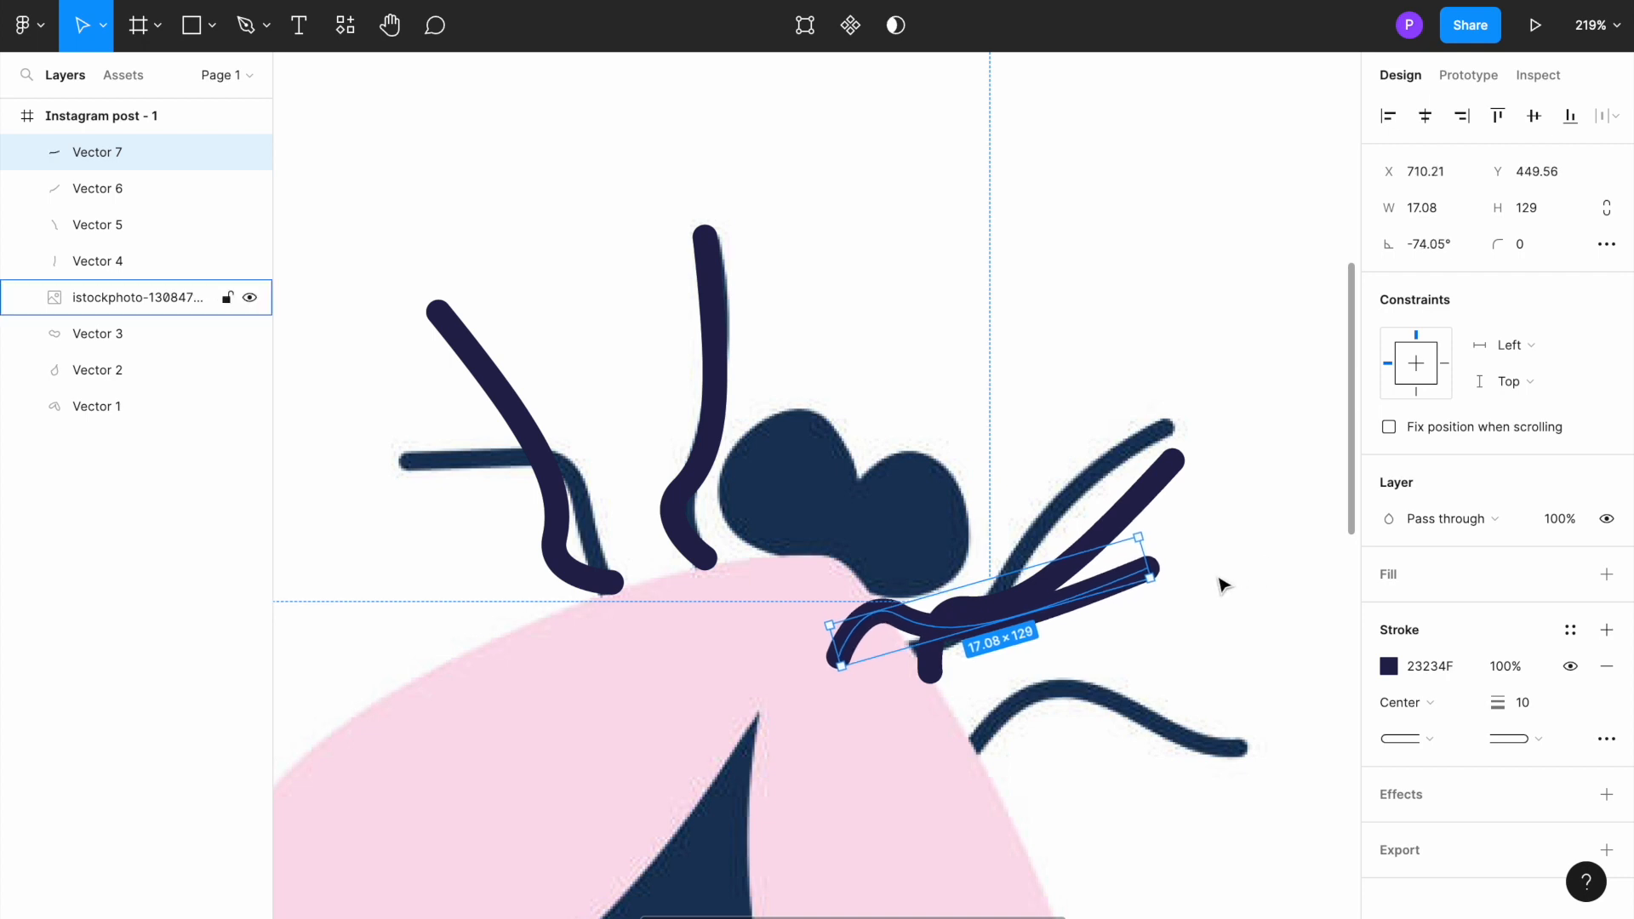
mouse_move(1047, 610)
left_mouse_down()
mouse_move(1166, 651)
mouse_move(1175, 693)
left_mouse_up()
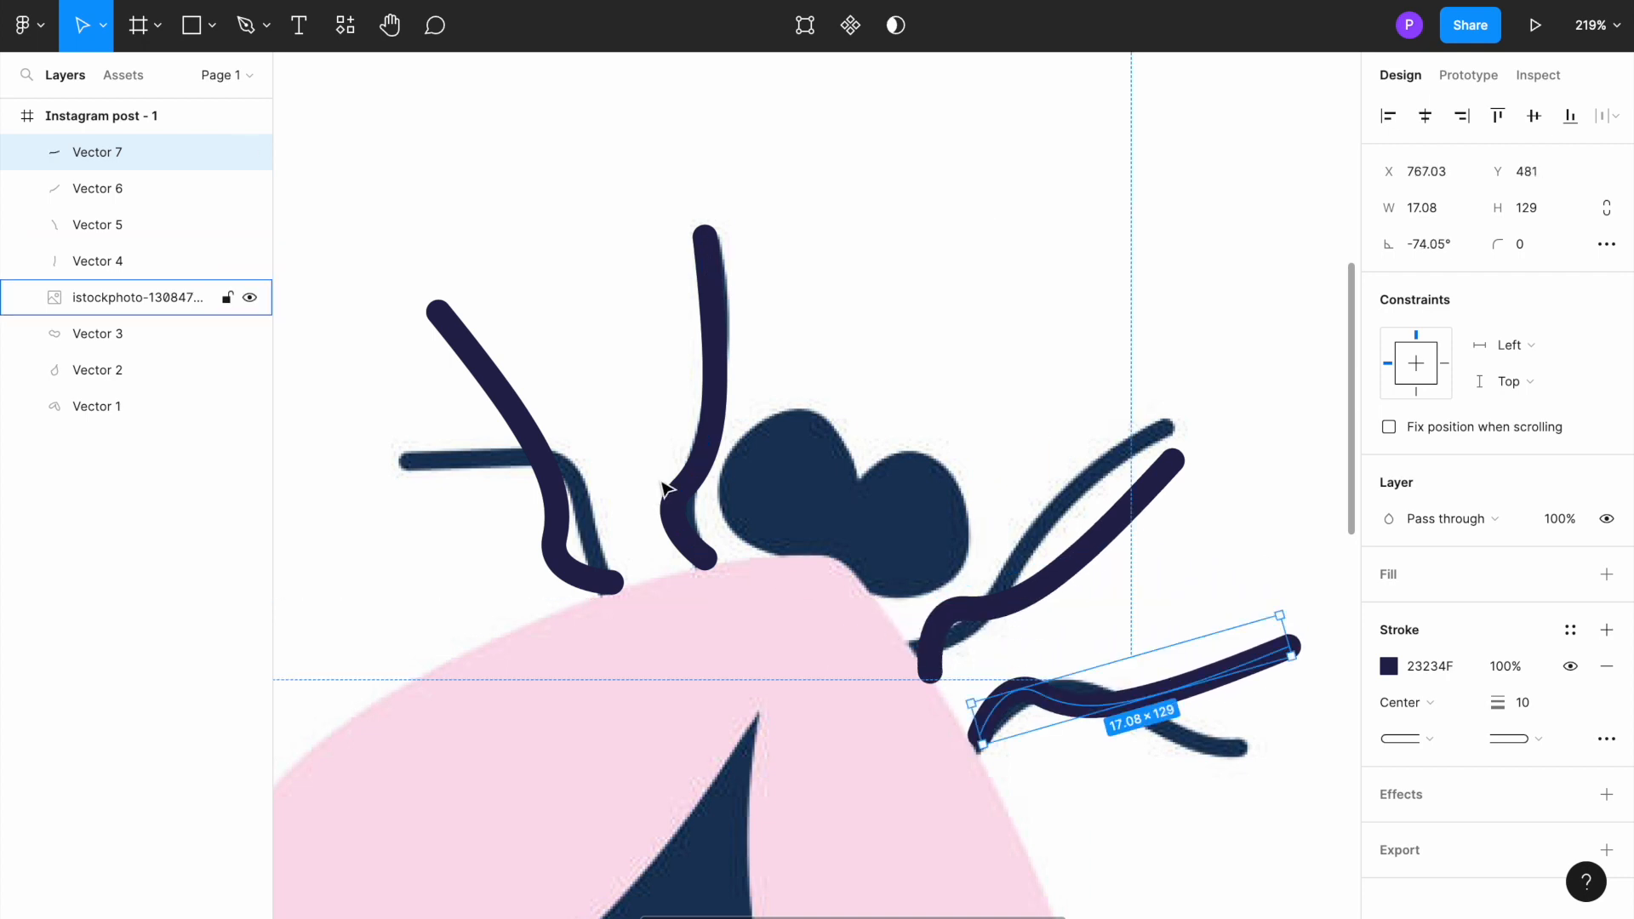
Step: Delete the imported fly reference image from the frame, leaving only the traced vector shapes
double_click(775, 503)
right_click(775, 502)
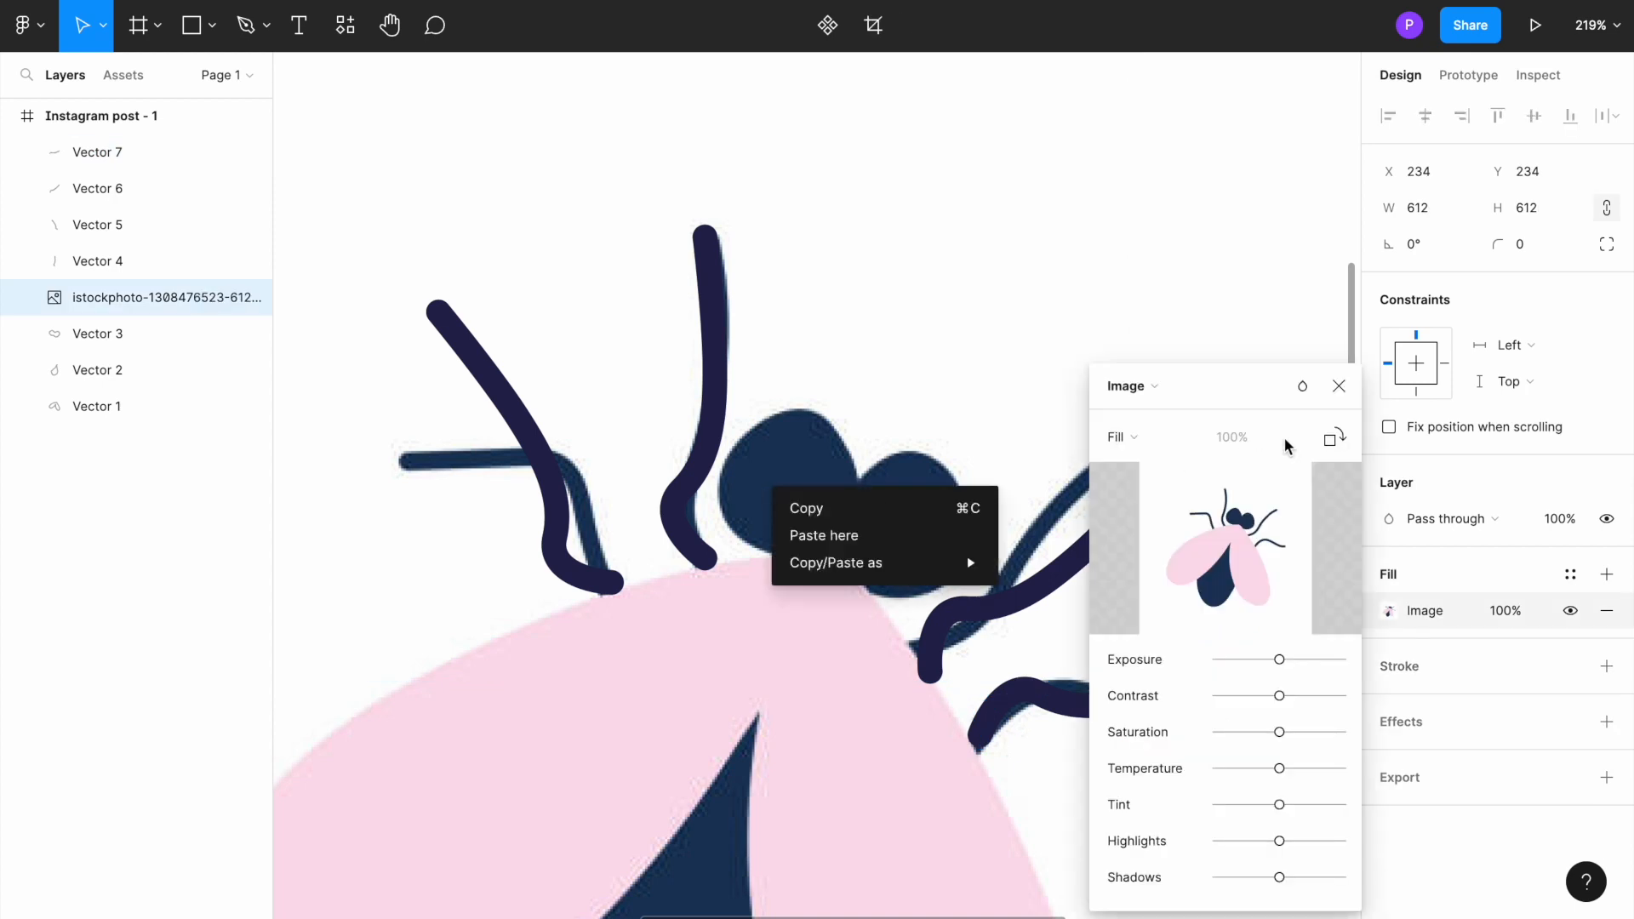
left_click(1339, 386)
left_click(1339, 386)
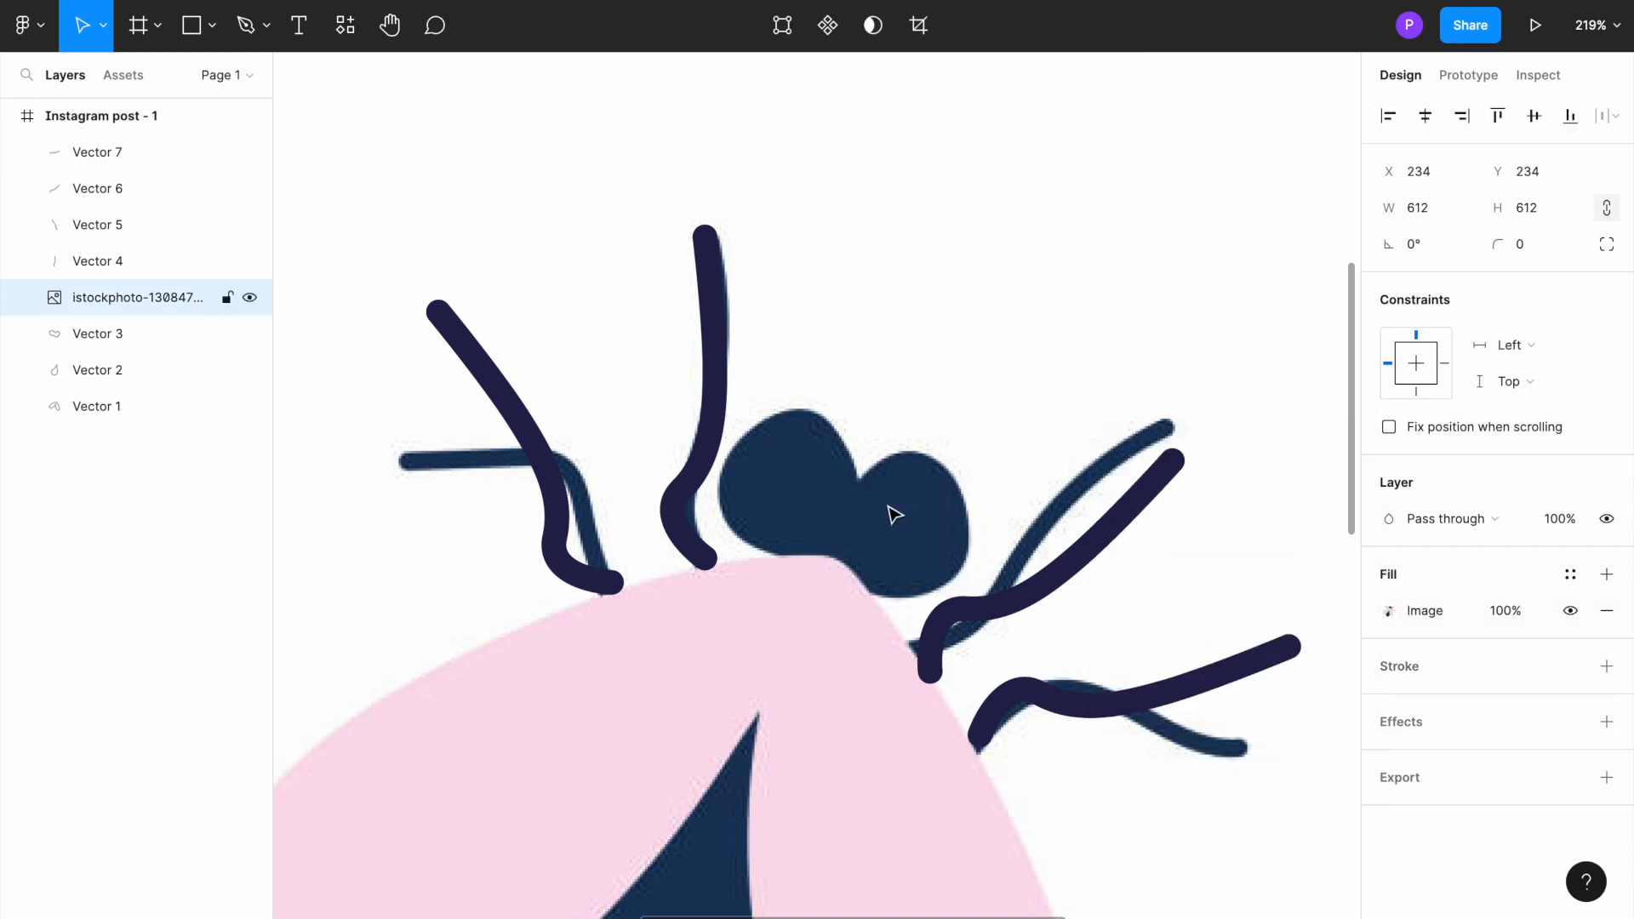
key("Delete")
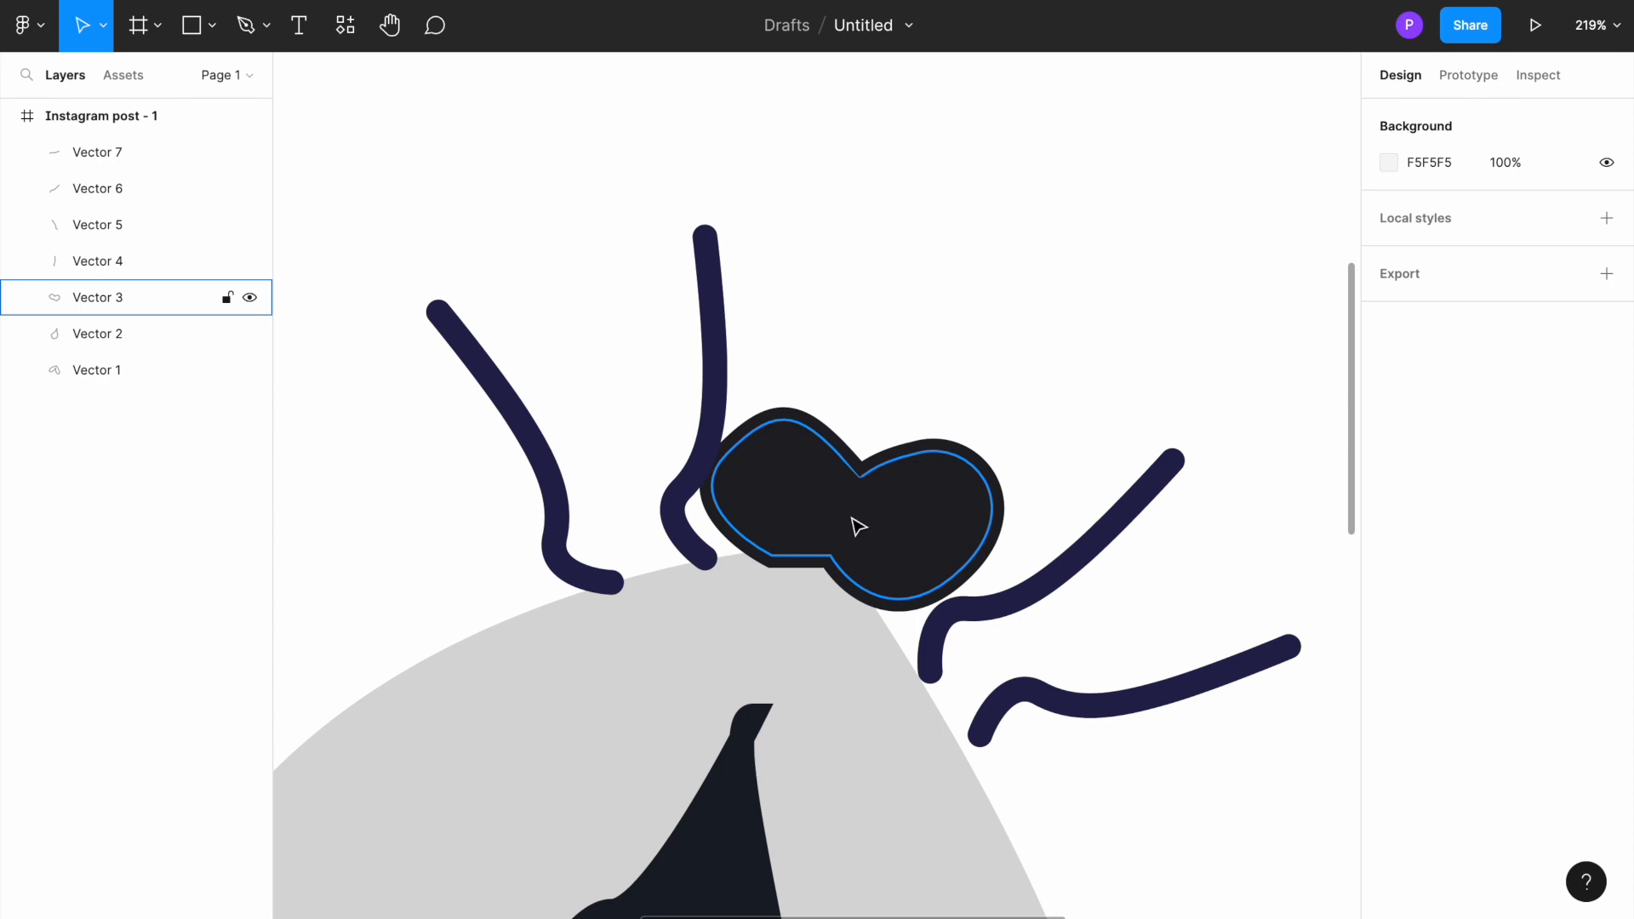
Step: Nudge the lower right leg to about X 762, Y 488 and the upper right leg to about X 712, Y 416
scroll(854, 426, "down", 10, "ctrl")
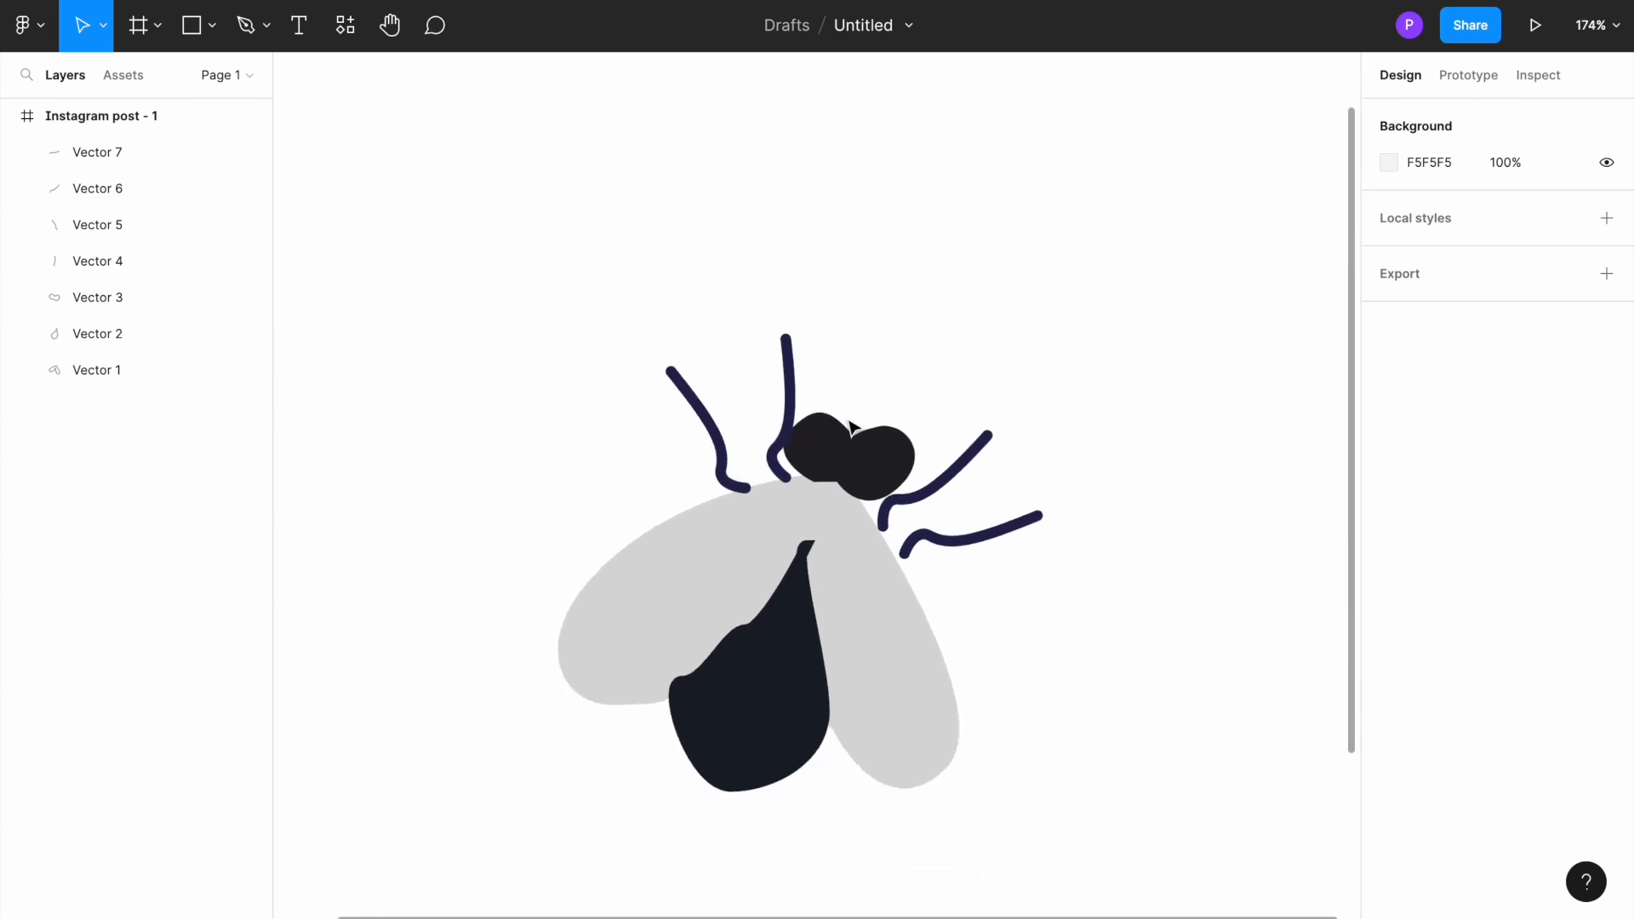
scroll(949, 629, "down", 3)
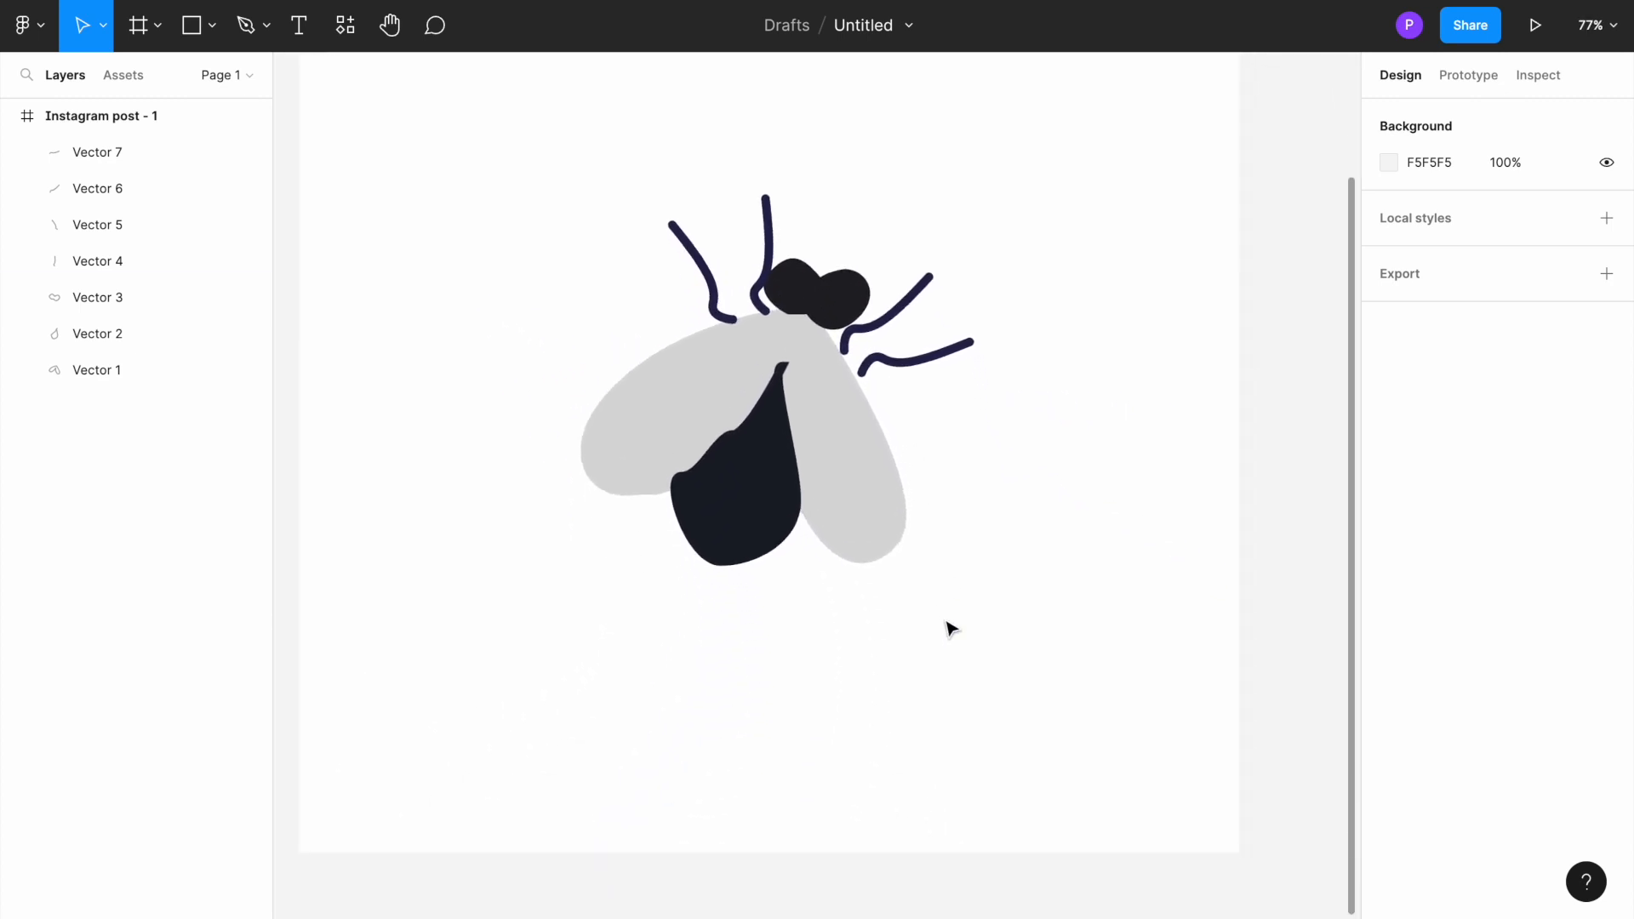
left_click_drag(910, 390, 905, 396)
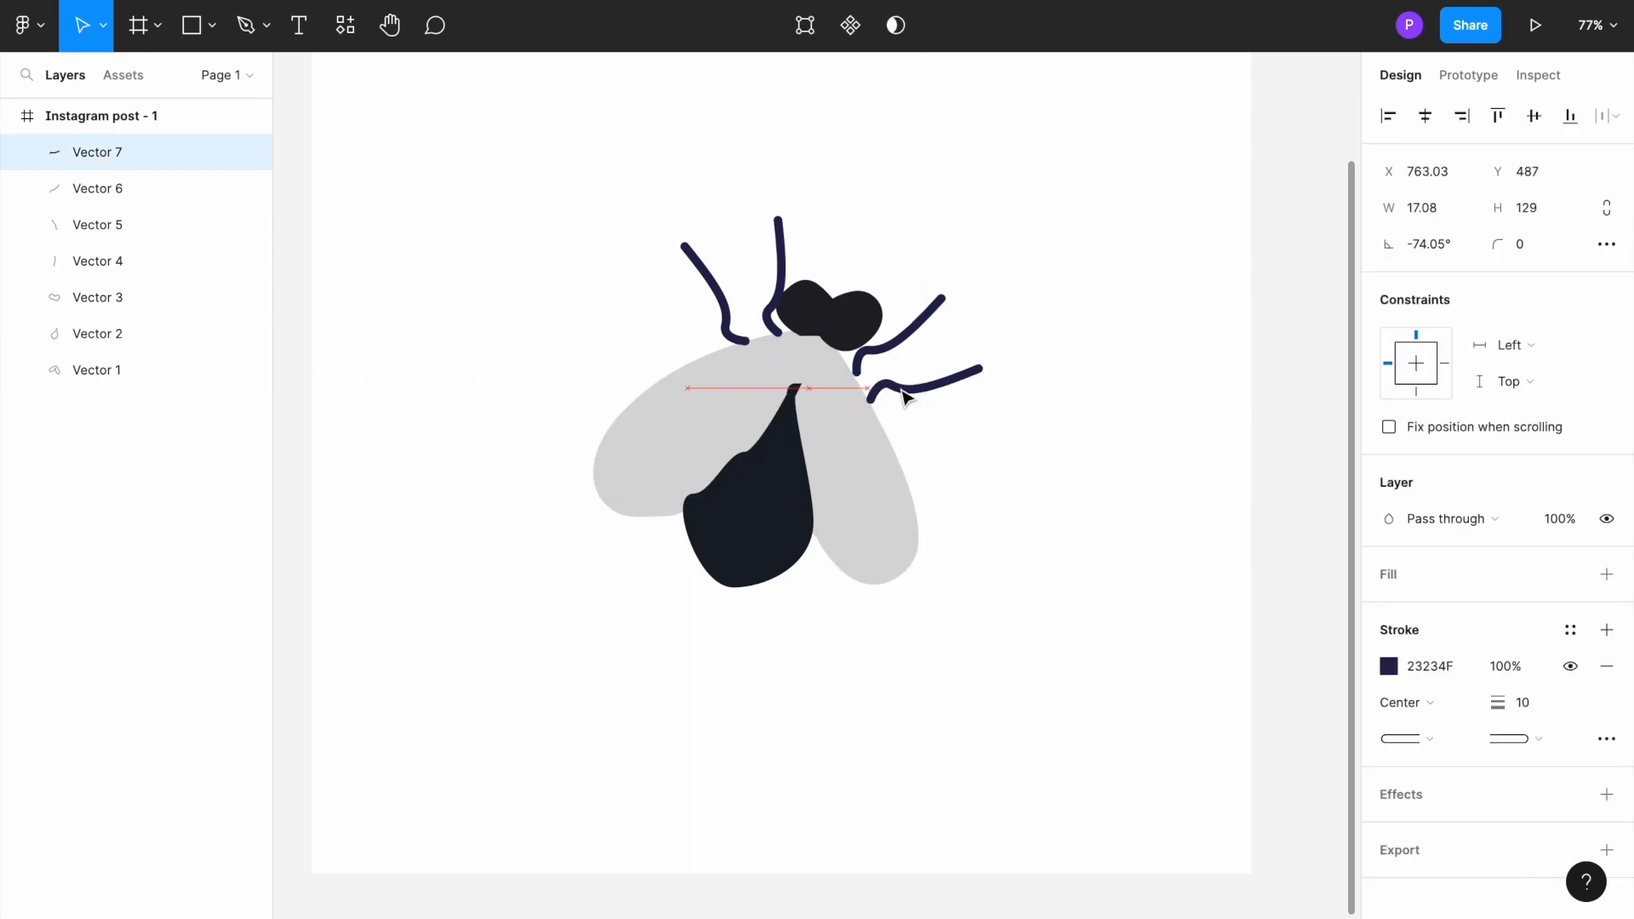
left_click(906, 345)
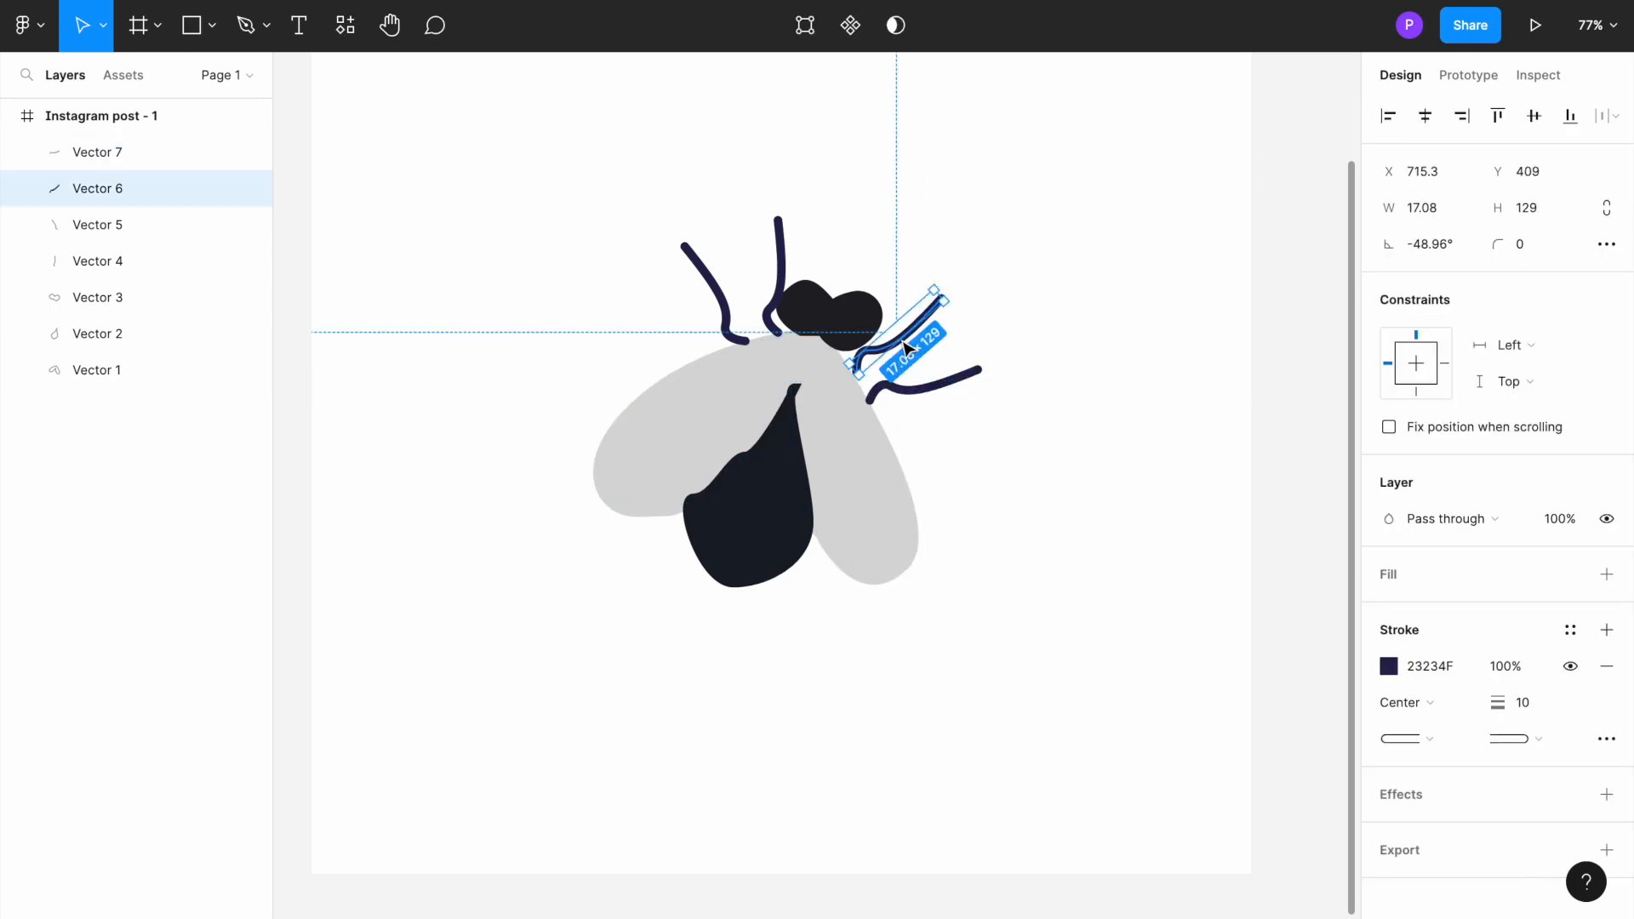
Step: Shift both left legs slightly left so the inner one clears the head, and deselect them
left_click(730, 313)
left_click_drag(730, 313, 771, 291)
left_click(559, 406)
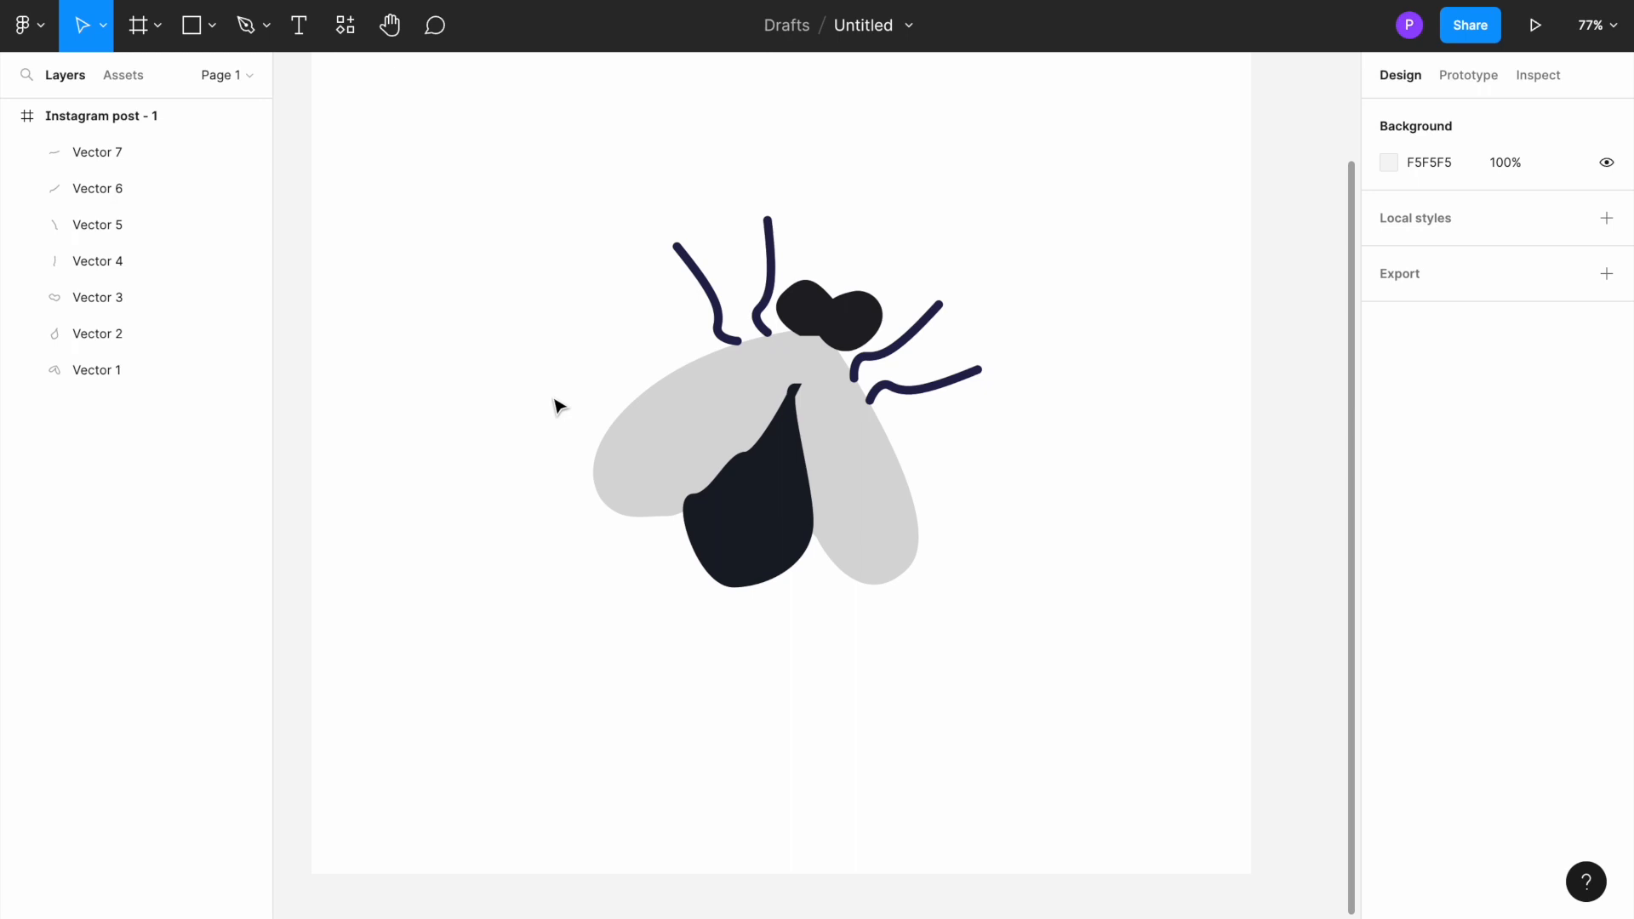